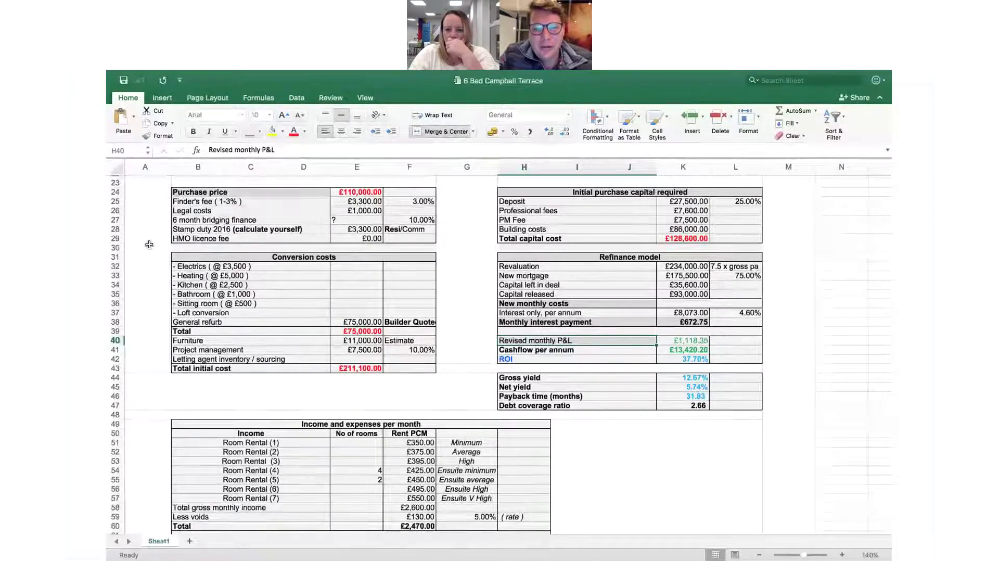
- Look over the deal analysis sheet from the purchase price section down to the cashflow and yield figures
scroll(149, 244, "down", 5)
scroll(150, 245, "down", 8)
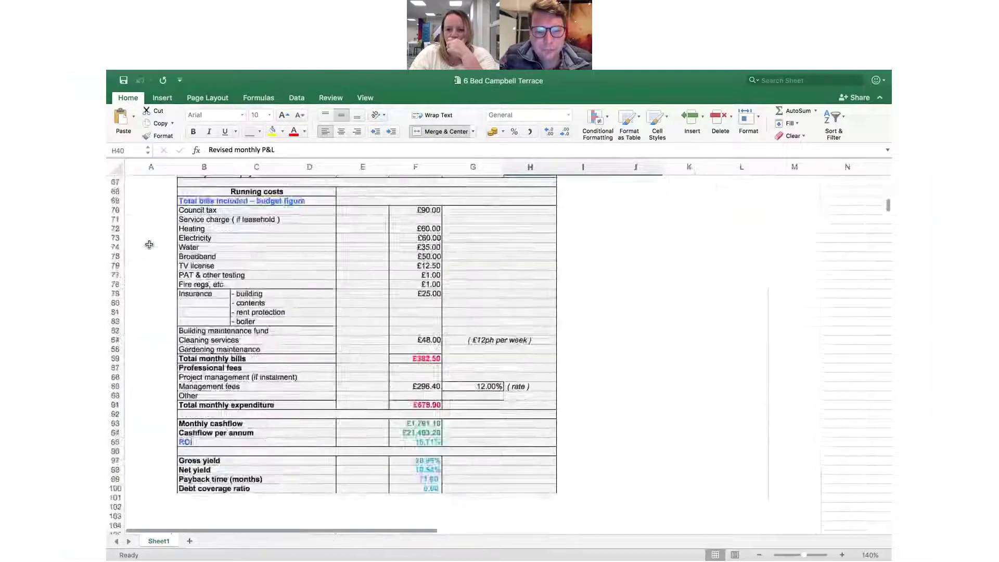
scroll(150, 244, "up", 15)
scroll(149, 245, "down", 4)
scroll(149, 245, "right", 2)
scroll(149, 244, "down", 1)
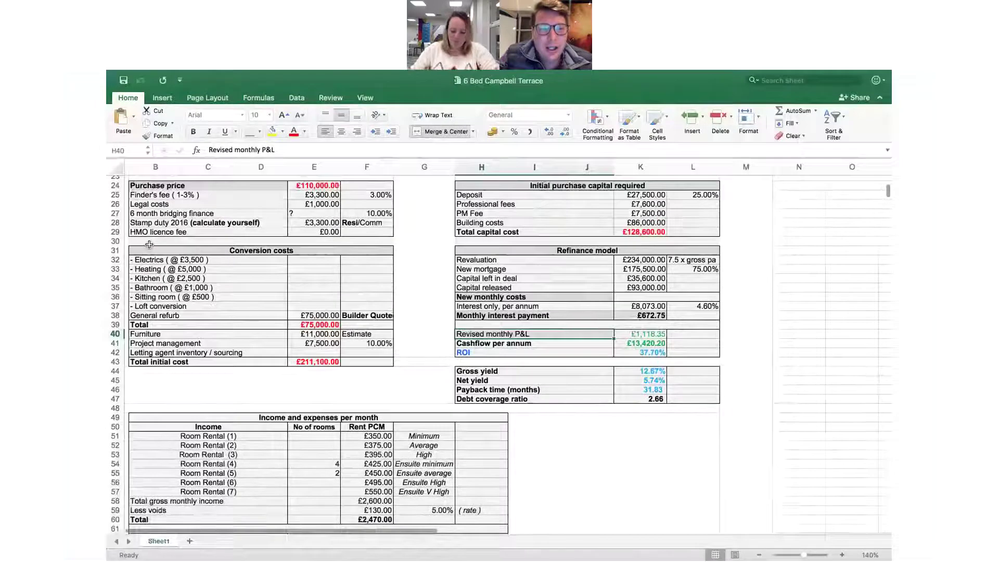
scroll(148, 234, "left", 2)
scroll(148, 234, "up", 1)
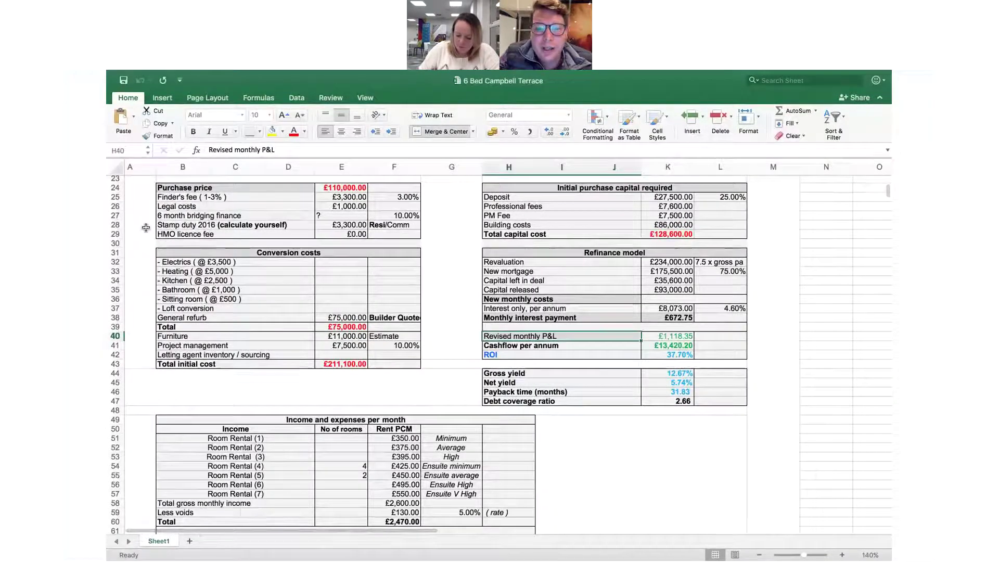
- Examine the room rental income rows and the monthly running costs, and return to the purchase price section
scroll(146, 227, "down", 6)
scroll(146, 228, "down", 1)
left_click_drag(239, 259, 242, 305)
scroll(331, 361, "down", 2)
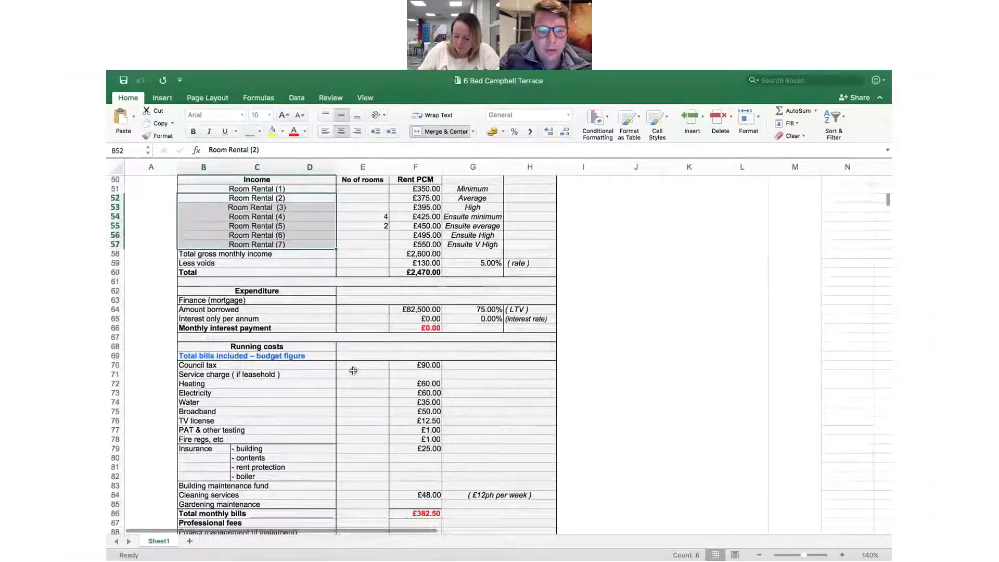
left_click_drag(350, 371, 350, 461)
left_click(293, 402)
scroll(294, 402, "up", 10)
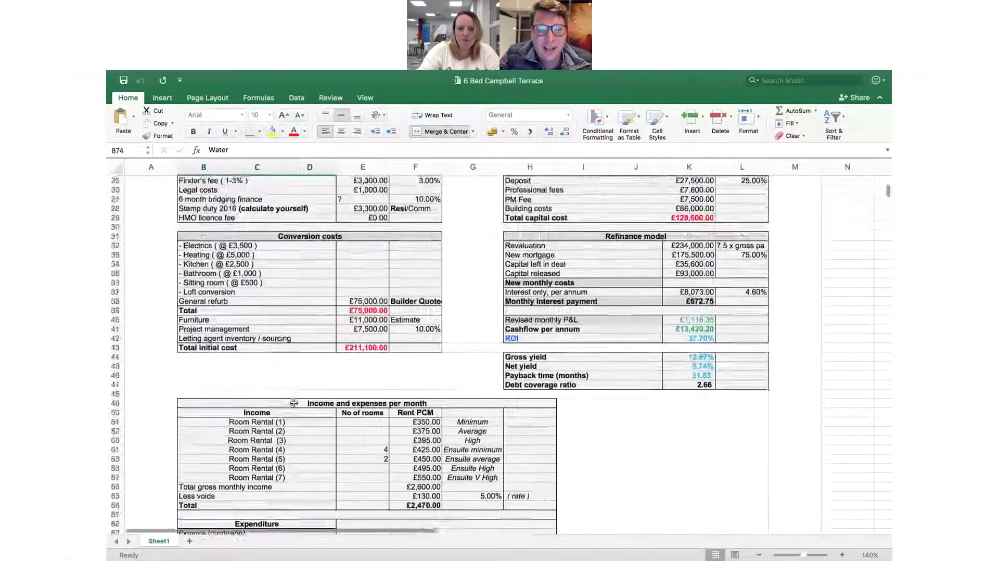
scroll(294, 402, "down", 1)
scroll(293, 402, "right", 1)
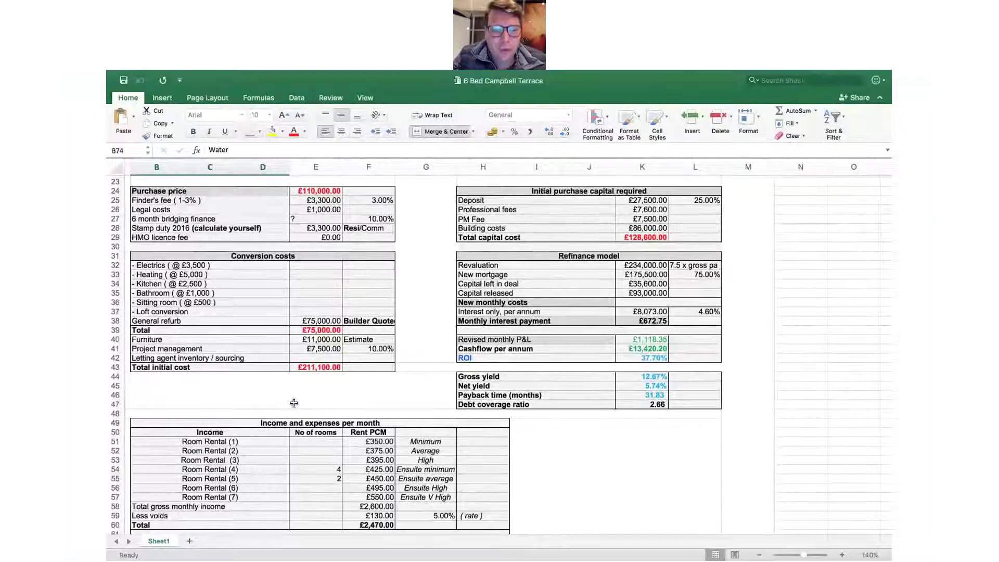
scroll(294, 402, "down", 1)
scroll(294, 402, "up", 1)
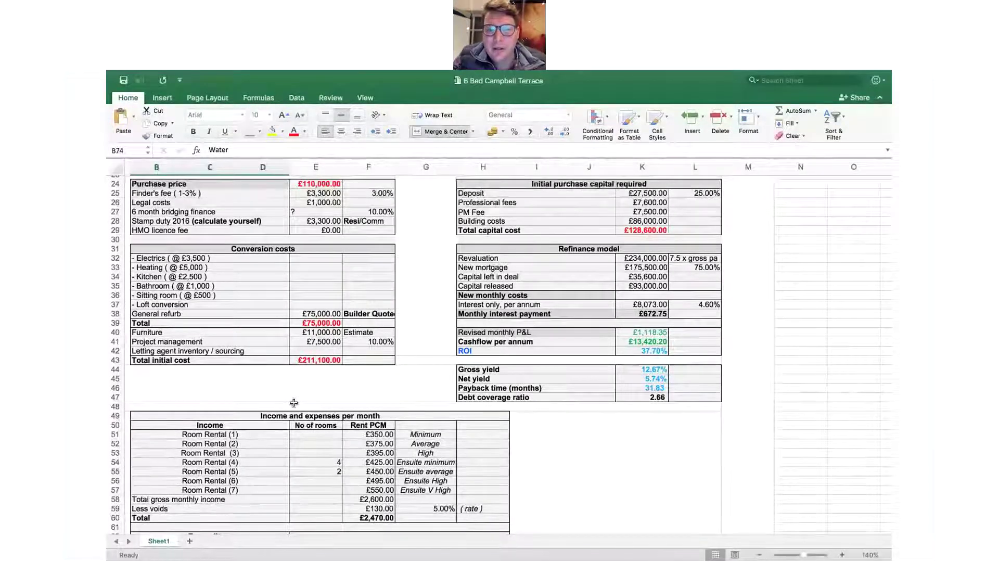
- Inspect the purchase price, finder's fee, legal costs, bridging finance, stamp duty and HMO licence fee cells one by one
left_click(296, 186)
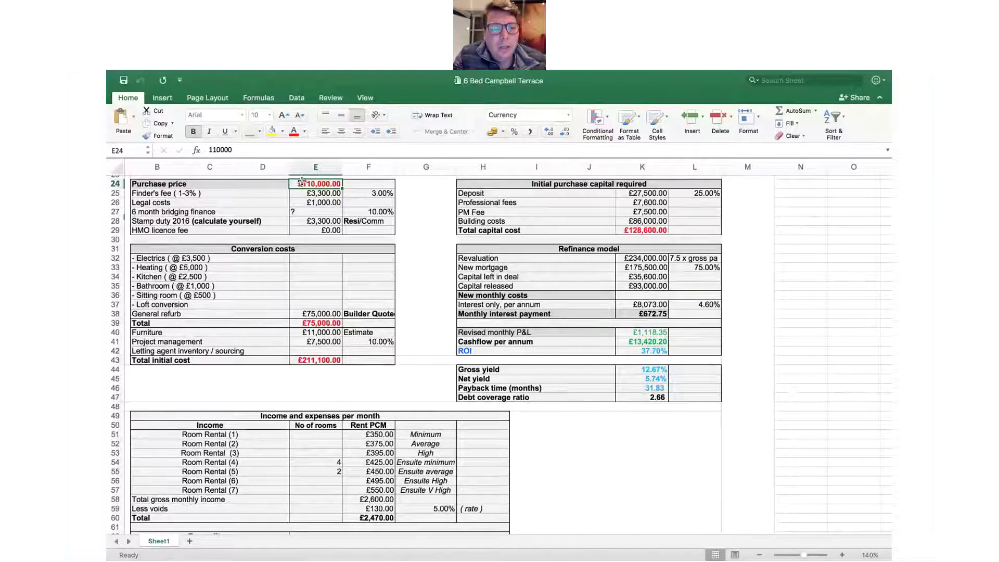
left_click(300, 193)
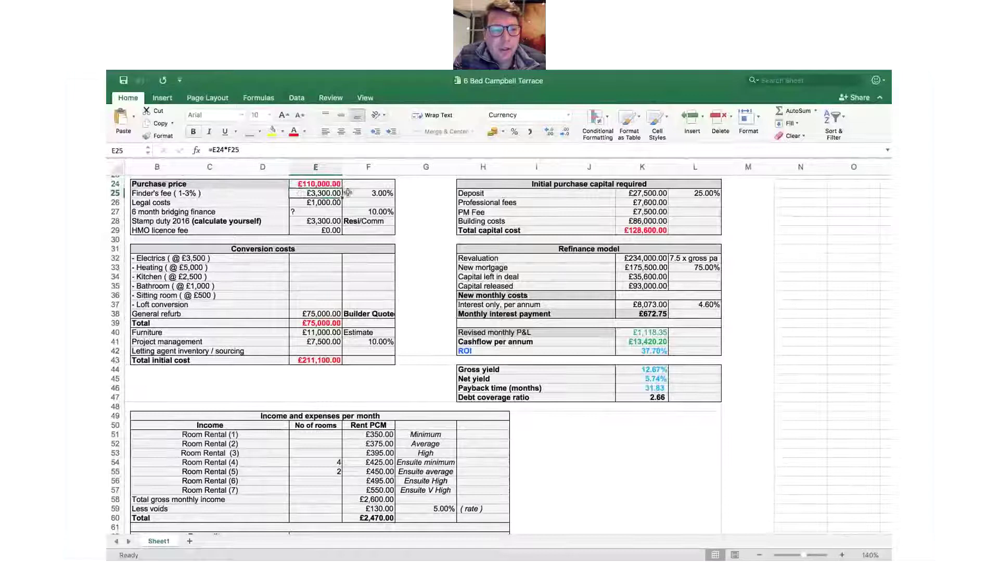
left_click(320, 203)
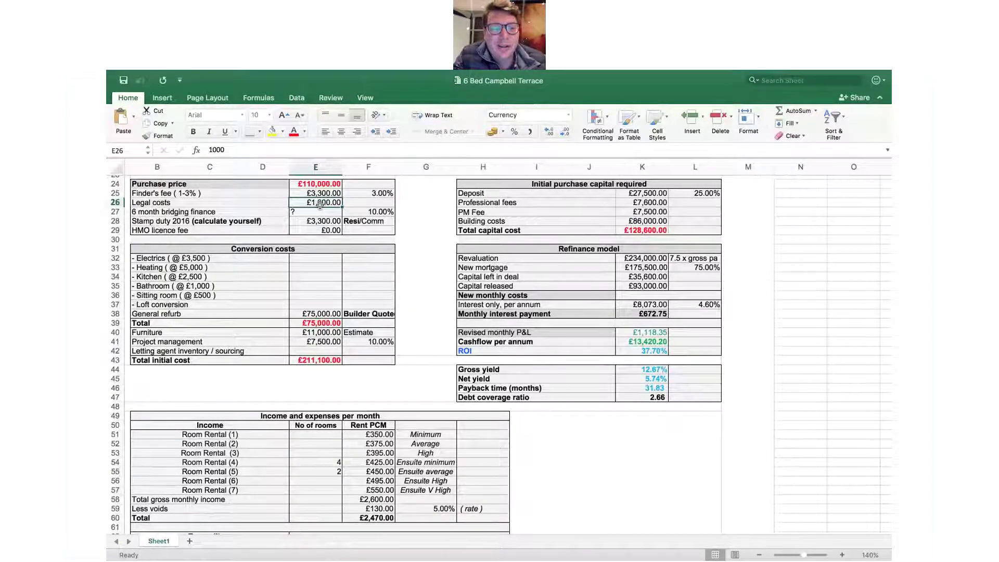
left_click(320, 210)
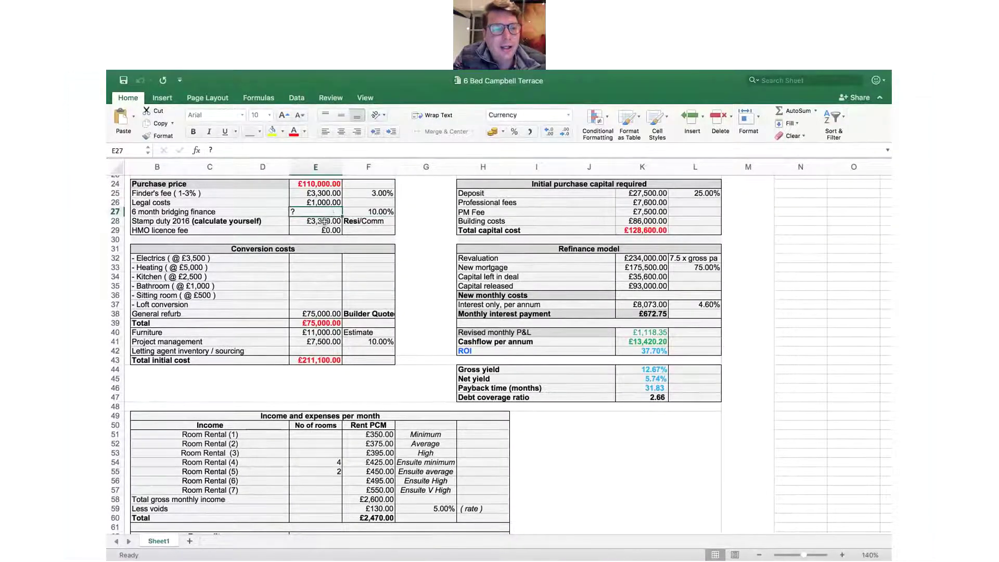
left_click(250, 221)
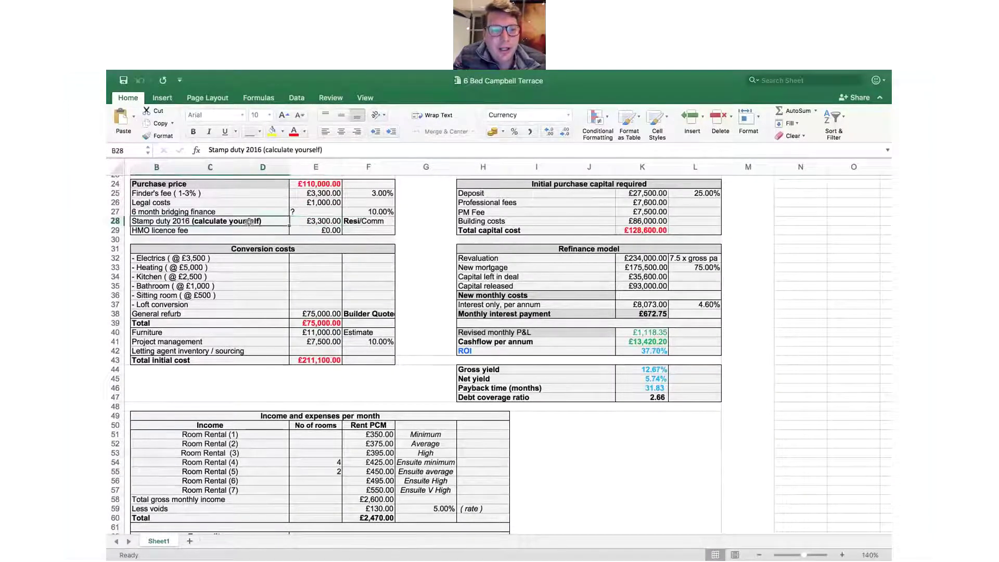
left_click(311, 222)
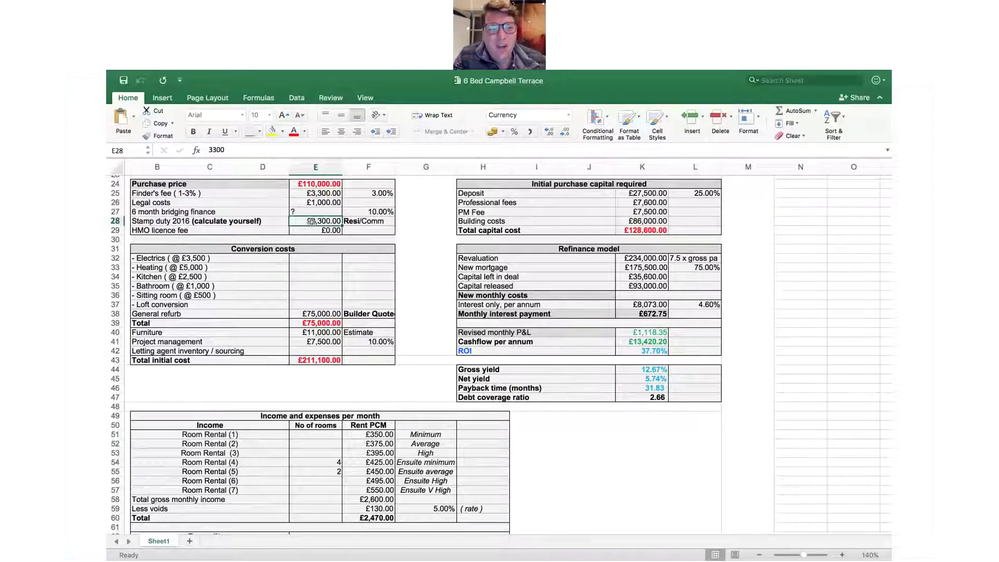
left_click(317, 230)
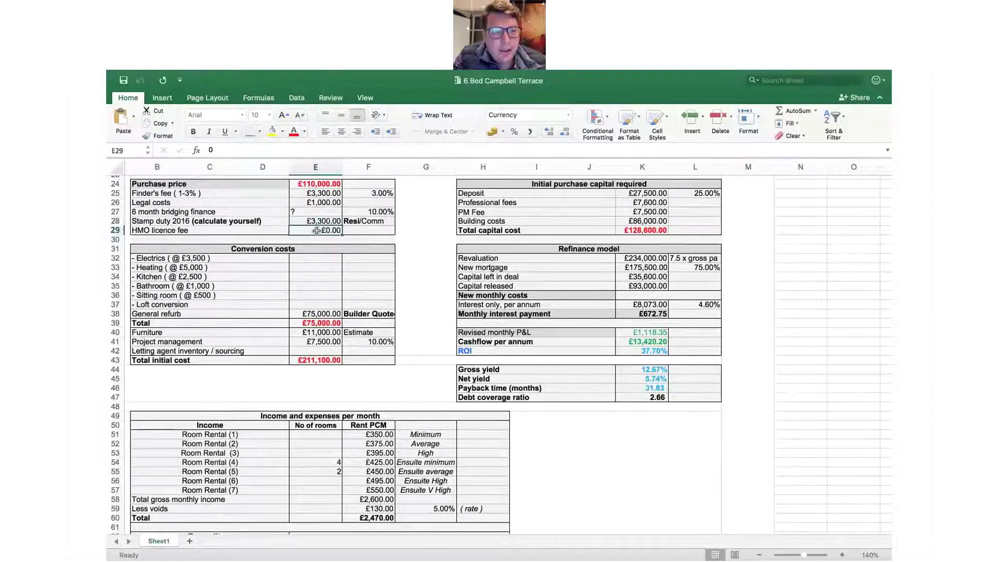
- Review the conversion costs column and inspect the general refurb amount and its builder quote note
left_click_drag(311, 184, 312, 323)
left_click(307, 229)
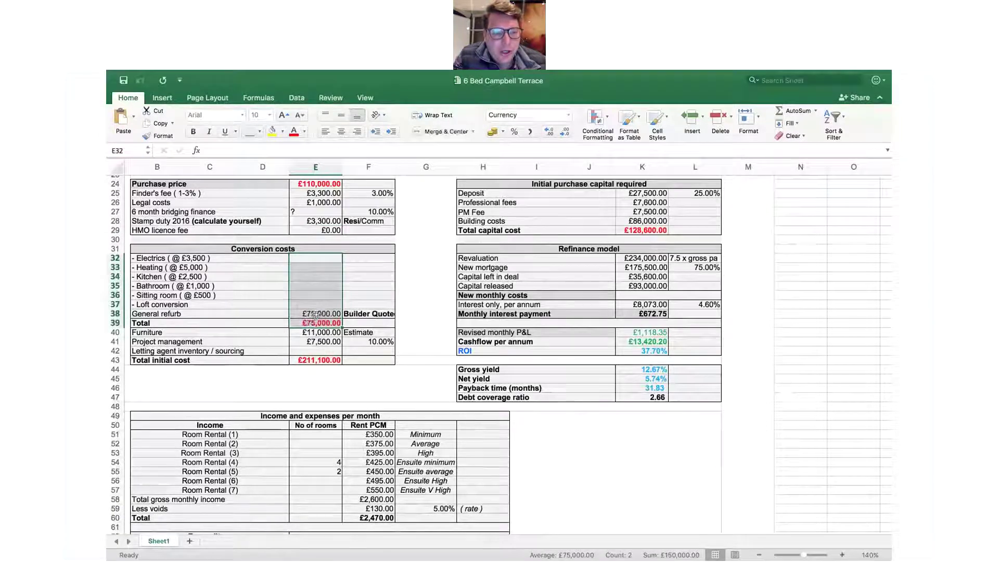
left_click(317, 314)
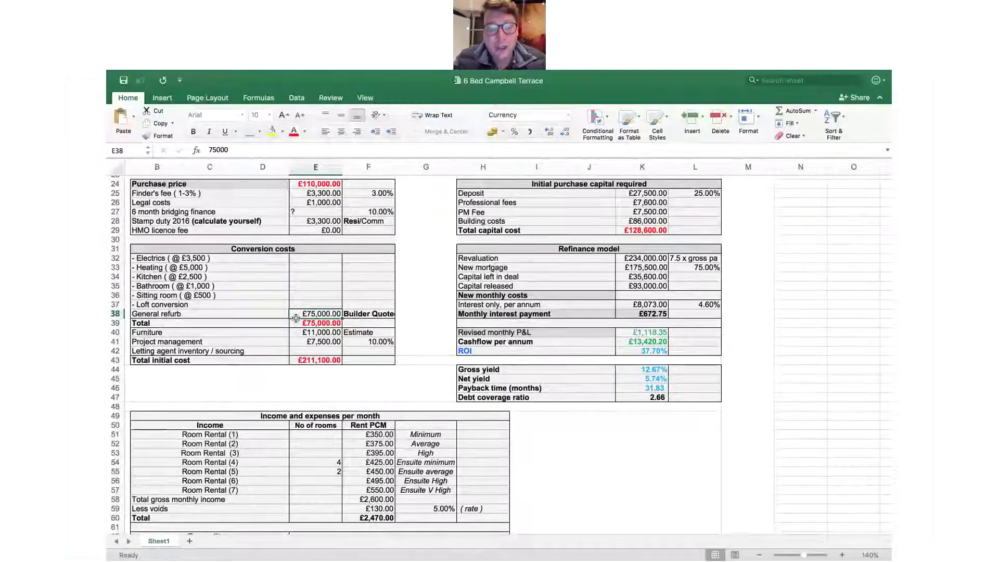
left_click(357, 315)
left_click(307, 314)
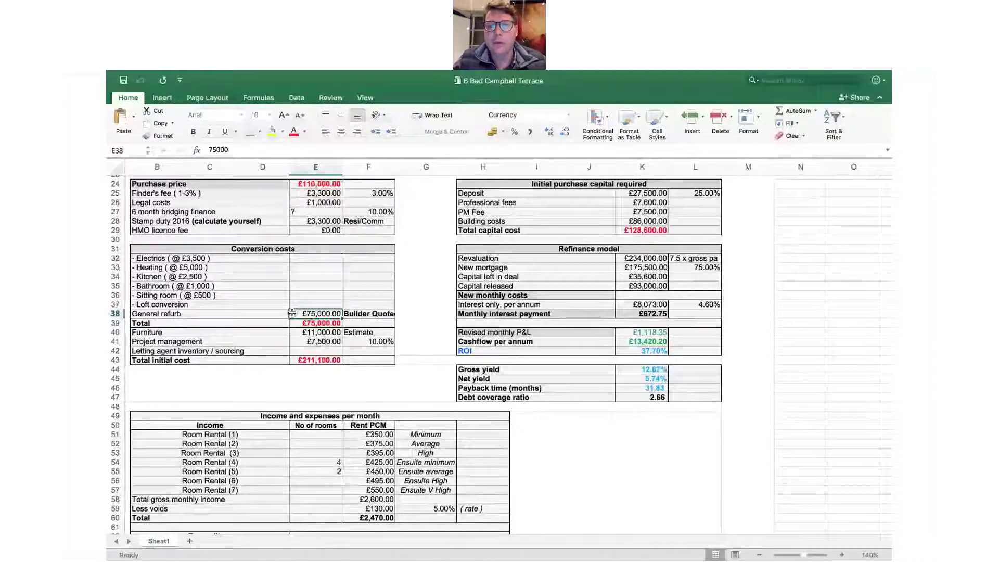
- Go through the itemised conversion costs from electrics to loft conversion, ending on the empty loft conversion cost cell
left_click_drag(238, 258, 237, 277)
left_click(234, 260)
key("Down")
key("Down")
key("Down")
key("Down")
key("Down")
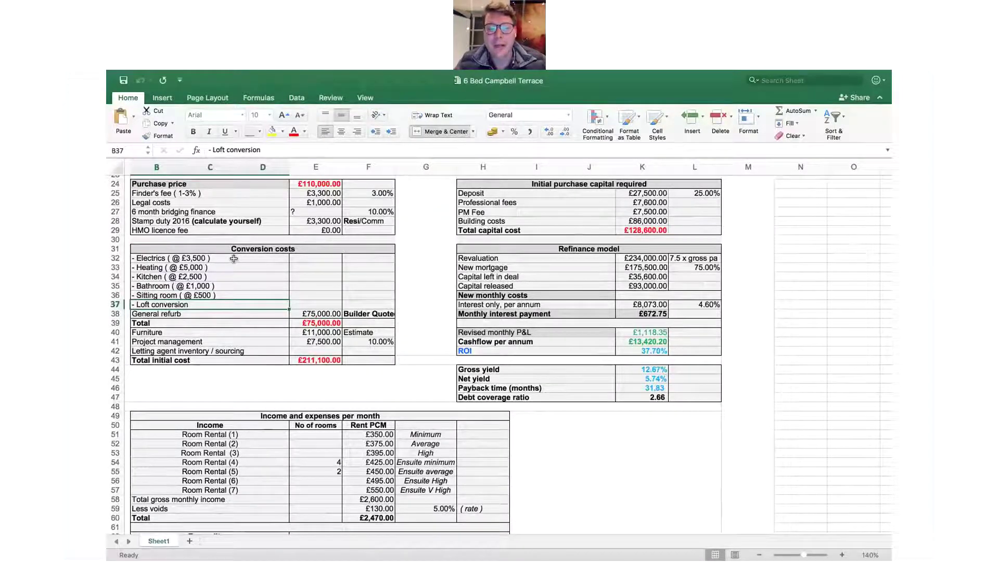
key("Right")
key("Left")
key("Right")
key("Right")
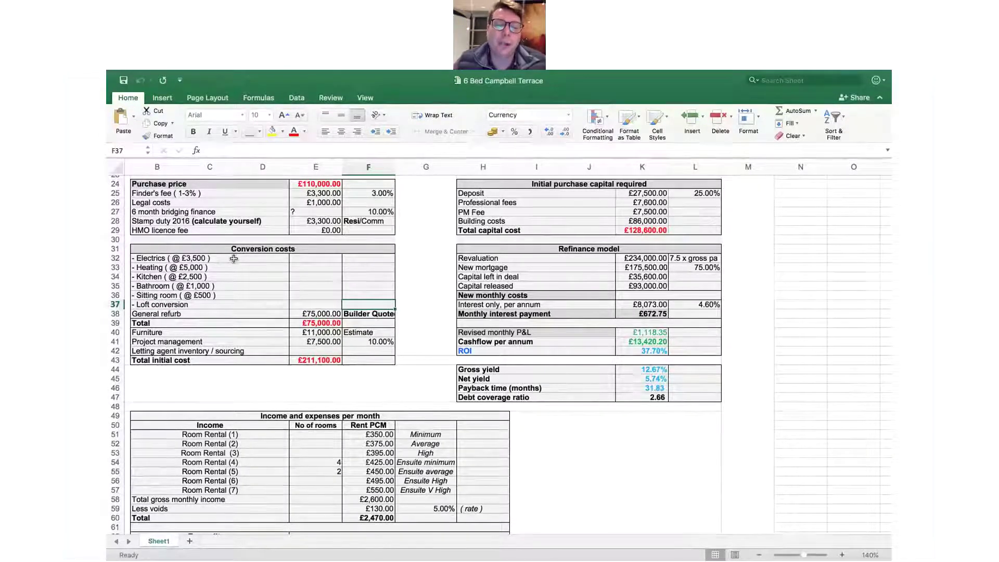
left_click(300, 301)
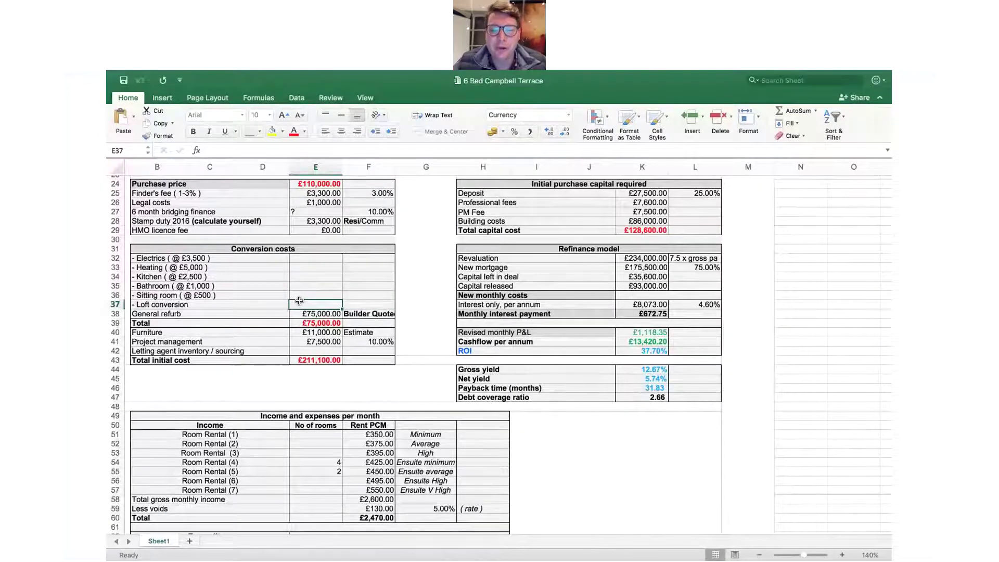
- Switch to the Demio webinar in the browser, show its attendee chat and return to the Excel workbook
key("ctrl+Right")
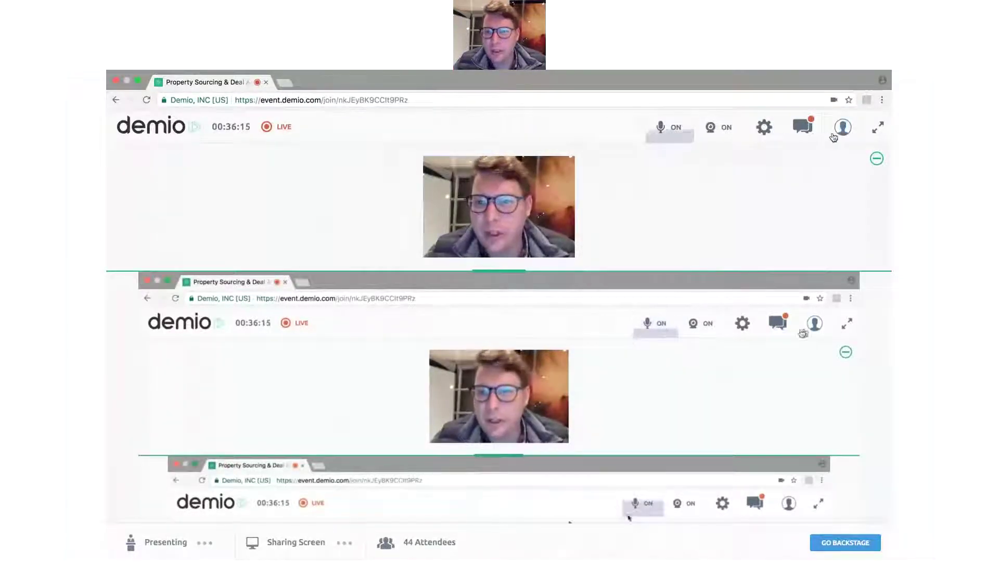
left_click(802, 126)
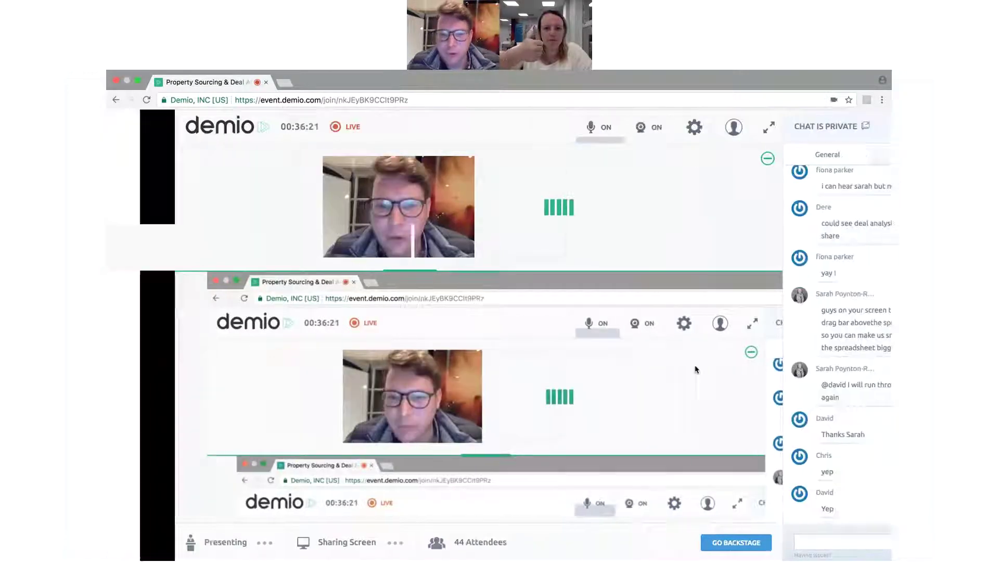
key("super+Tab")
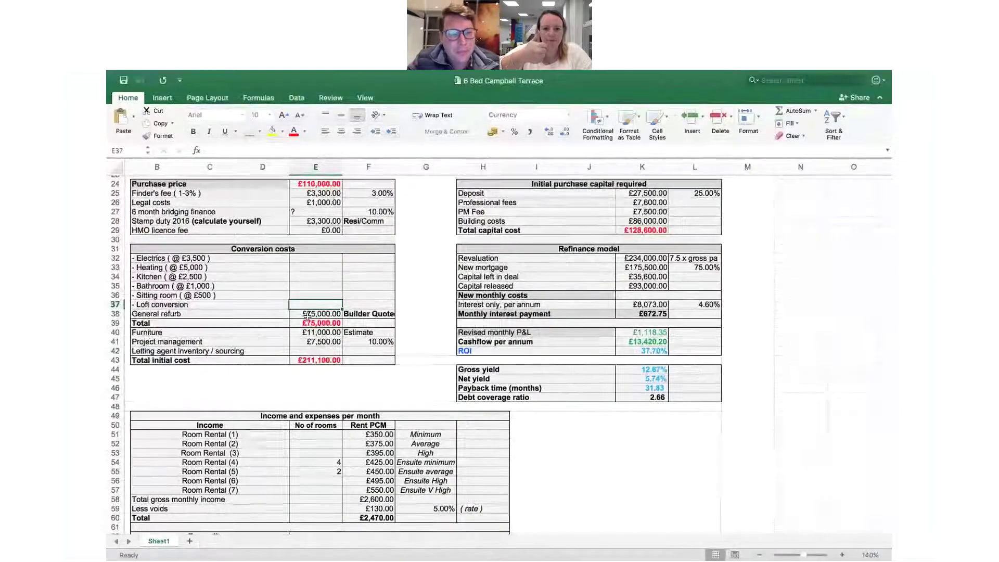
- Inspect the general refurb, furniture and project management costs with the fee percentage, down to the total initial cost formula
left_click(307, 315)
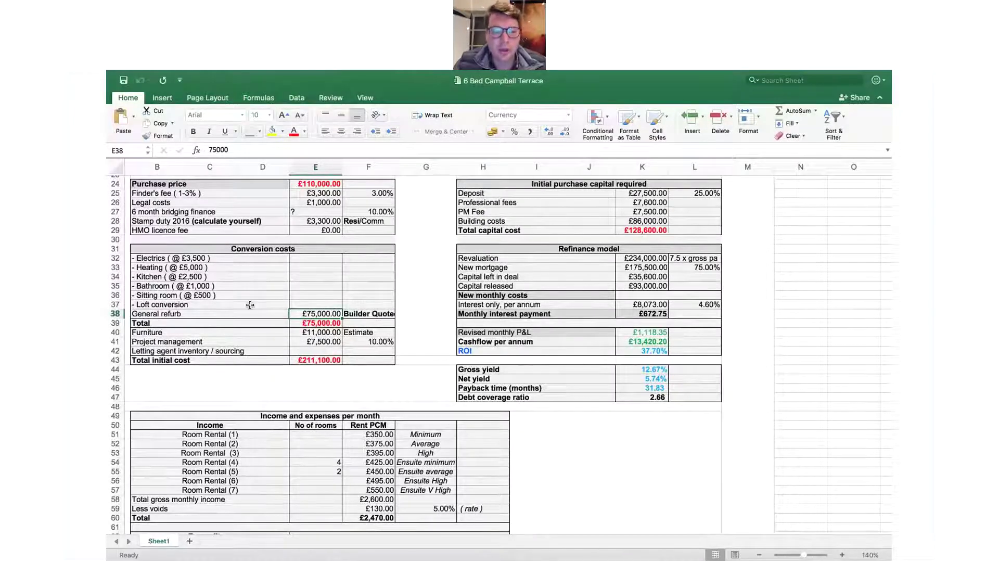
key("Down")
key("Down")
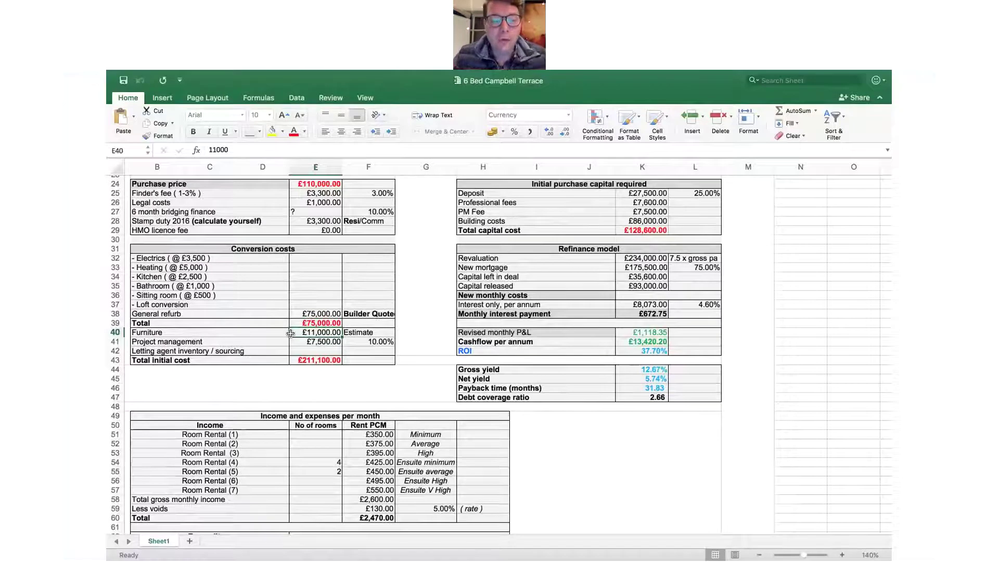
key("Down")
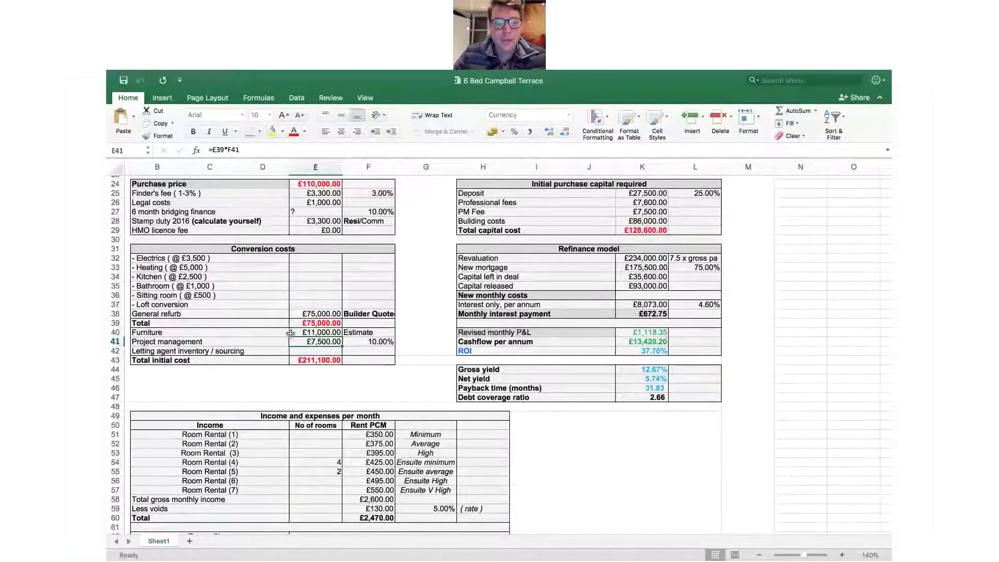
key("Right")
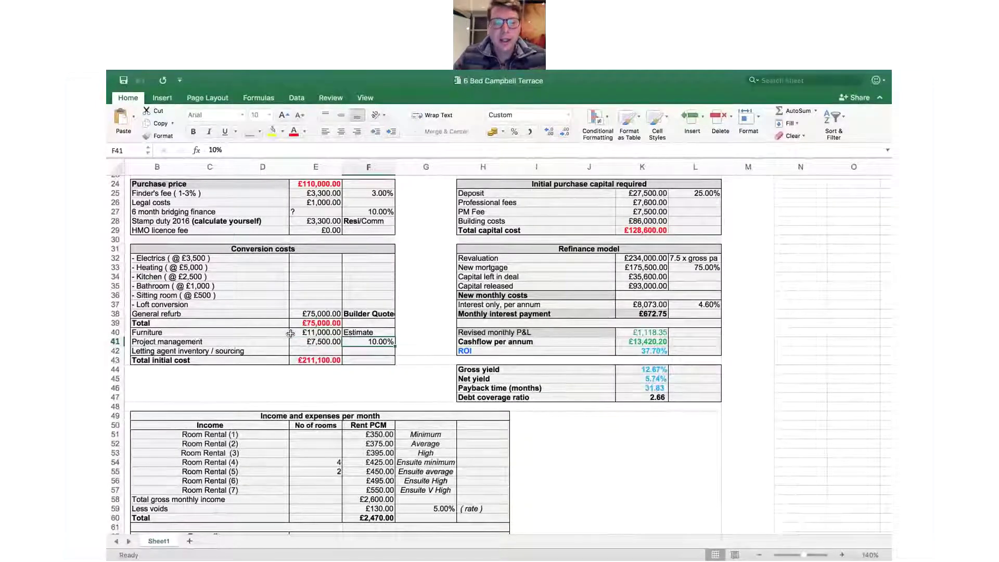
key("Left")
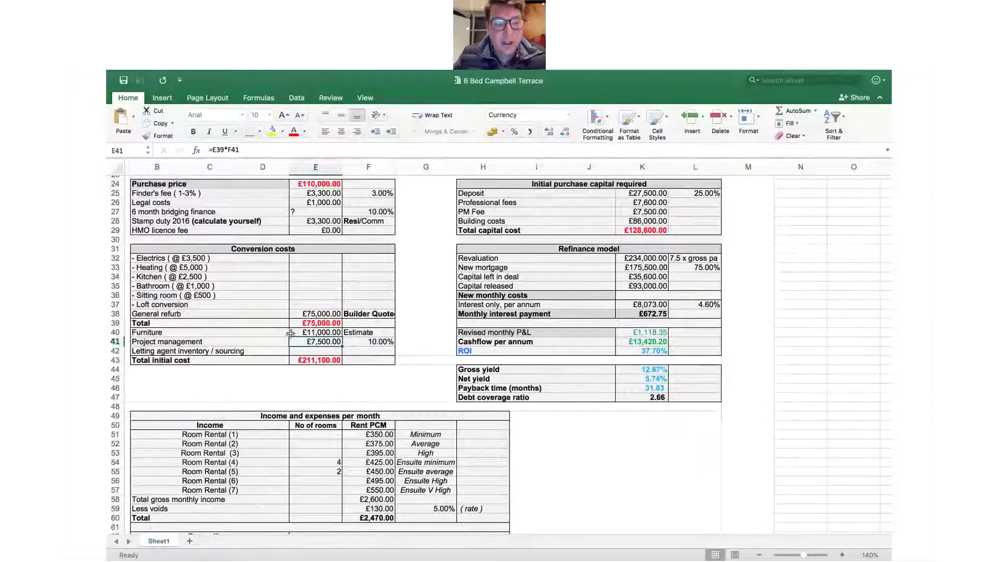
key("Down")
key("Down")
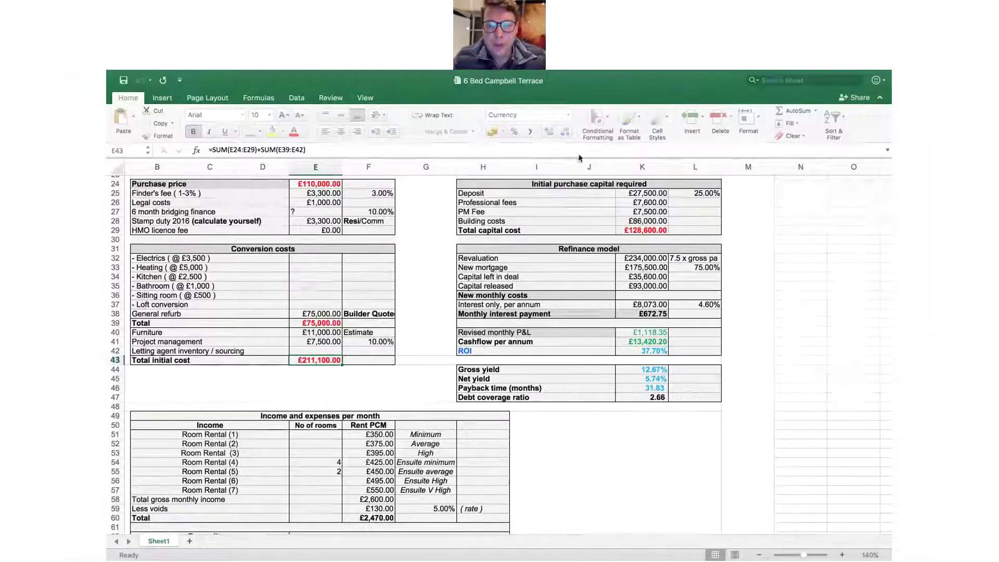
- Inspect the initial purchase capital section: deposit percentage, professional fees, PM fee, building costs and the total capital cost formula
left_click(546, 186)
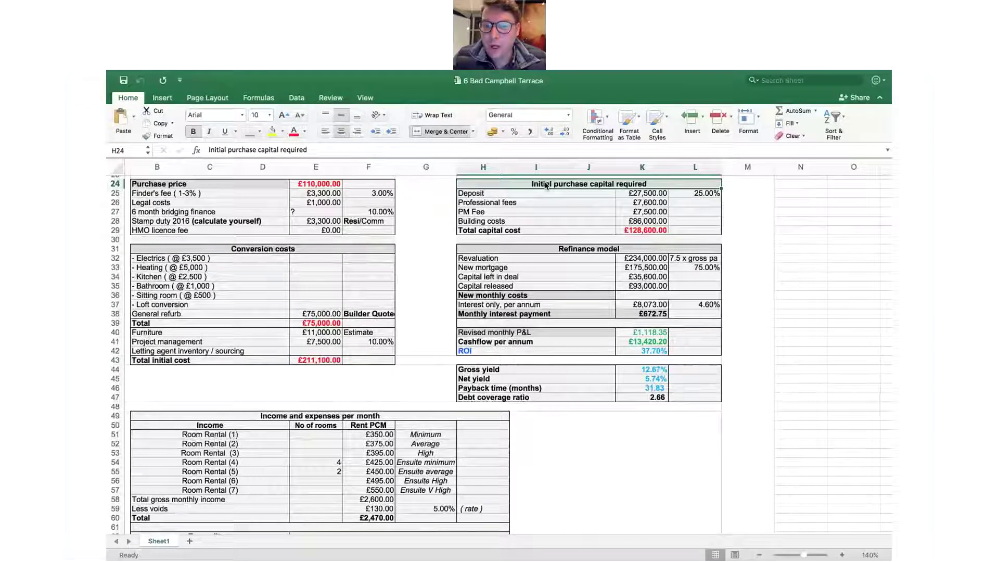
left_click(689, 193)
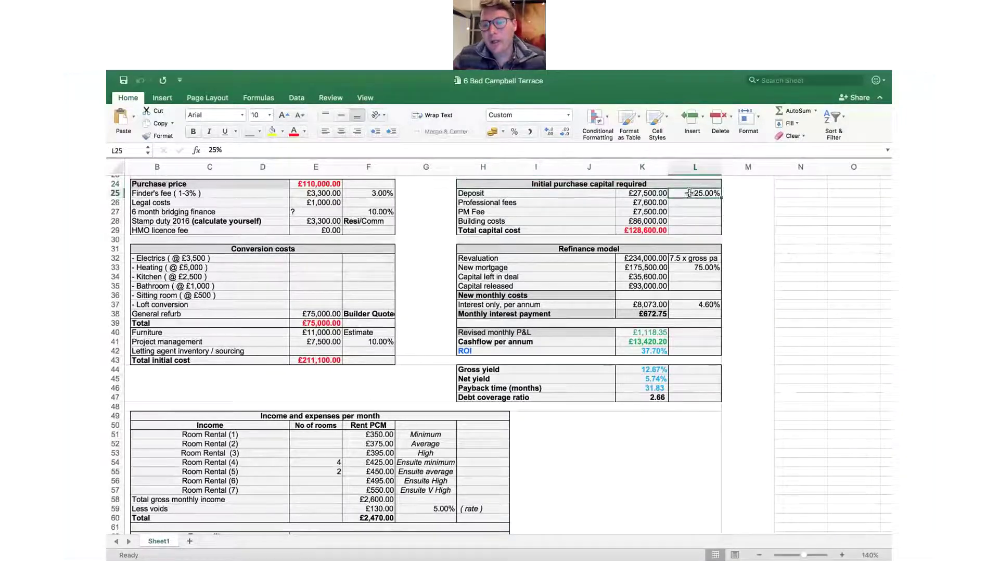
key("Left")
key("Down")
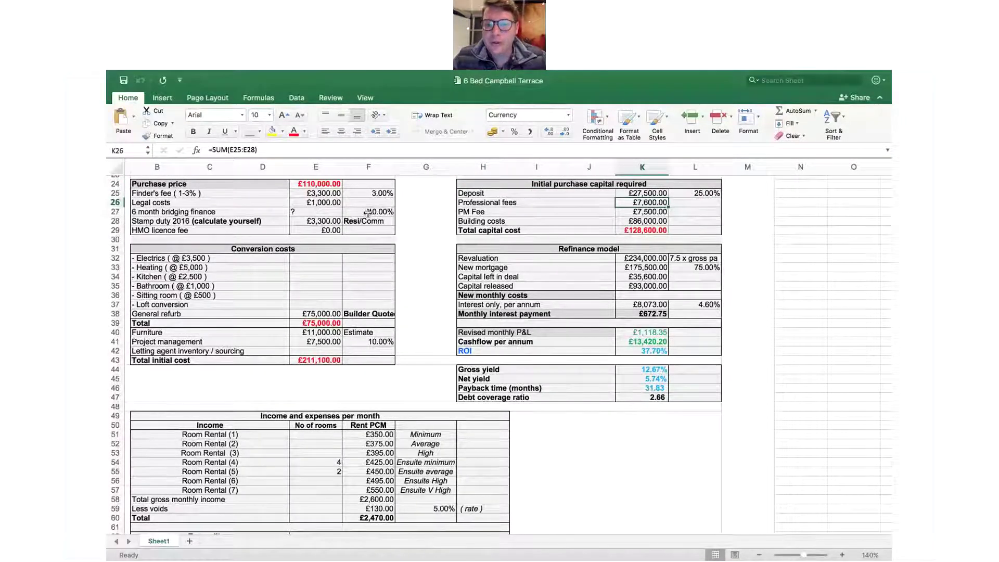
key("Down")
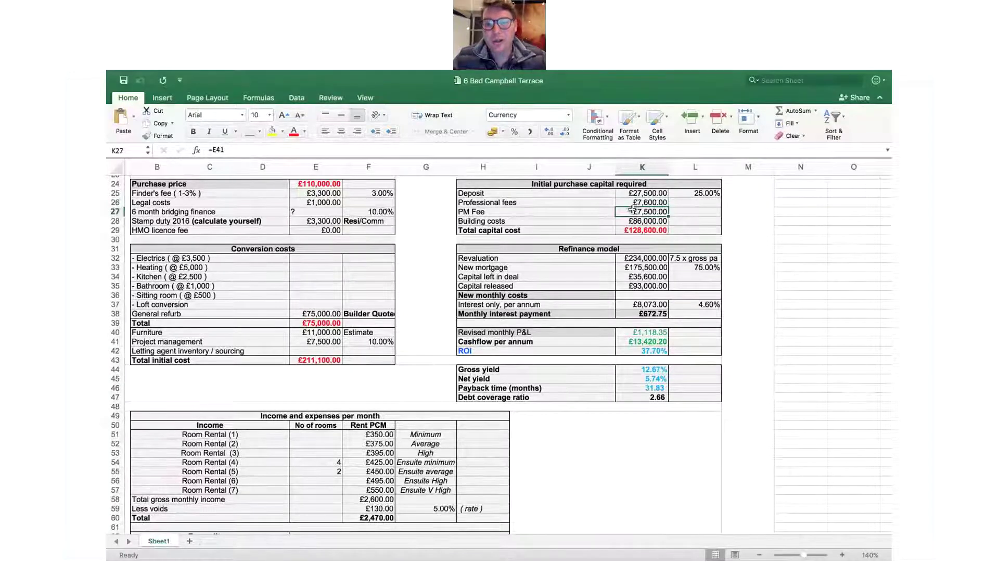
key("Down")
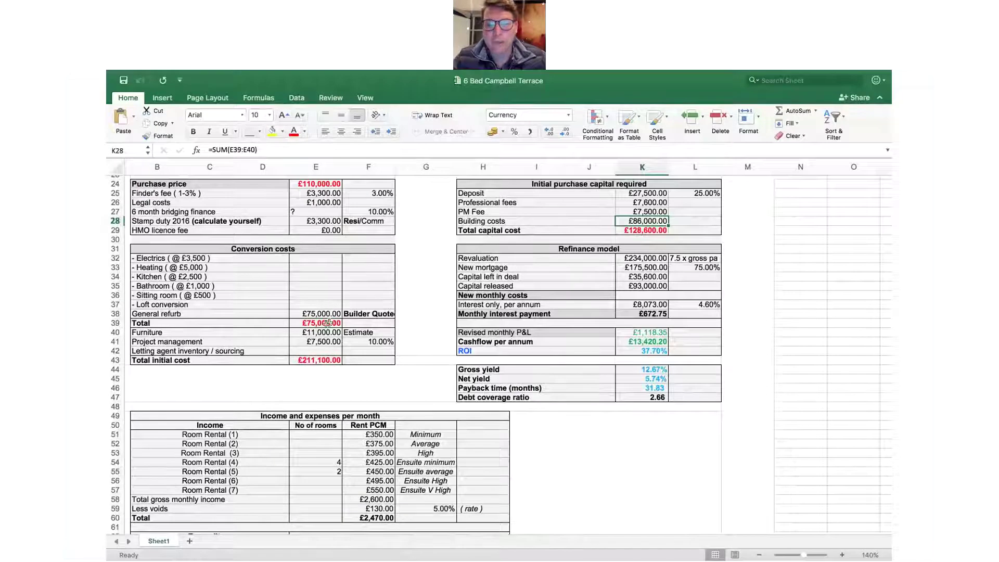
left_click(620, 231)
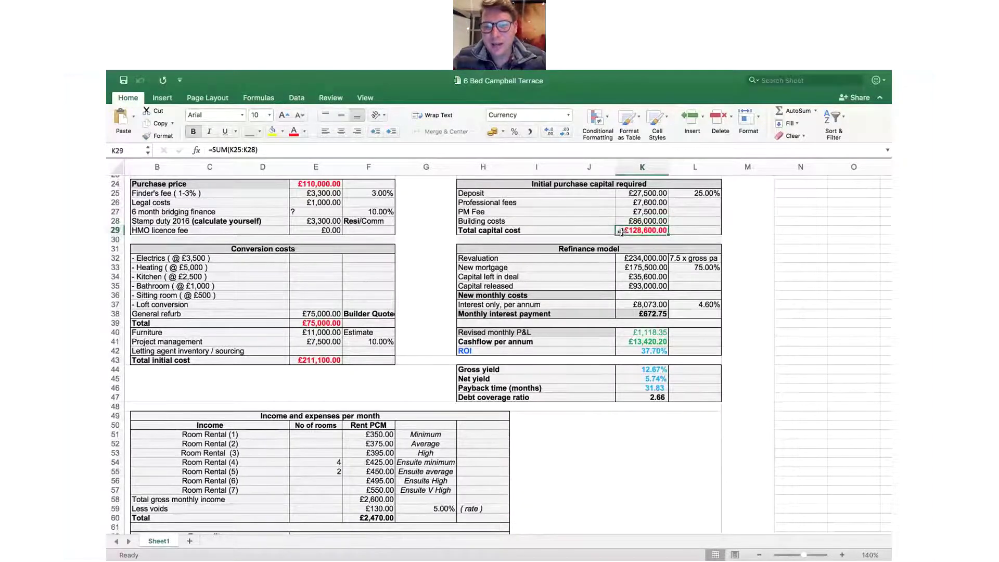
- Recheck the deposit percentage, building costs and total capital cost formulas, ending on the Refinance model heading
scroll(622, 232, "up", 1)
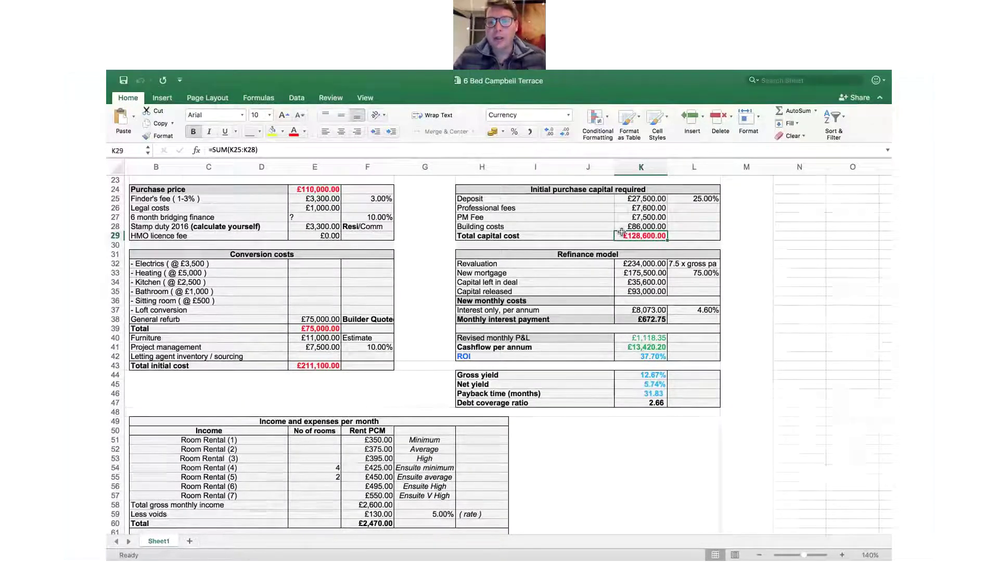
left_click(697, 199)
left_click(644, 237)
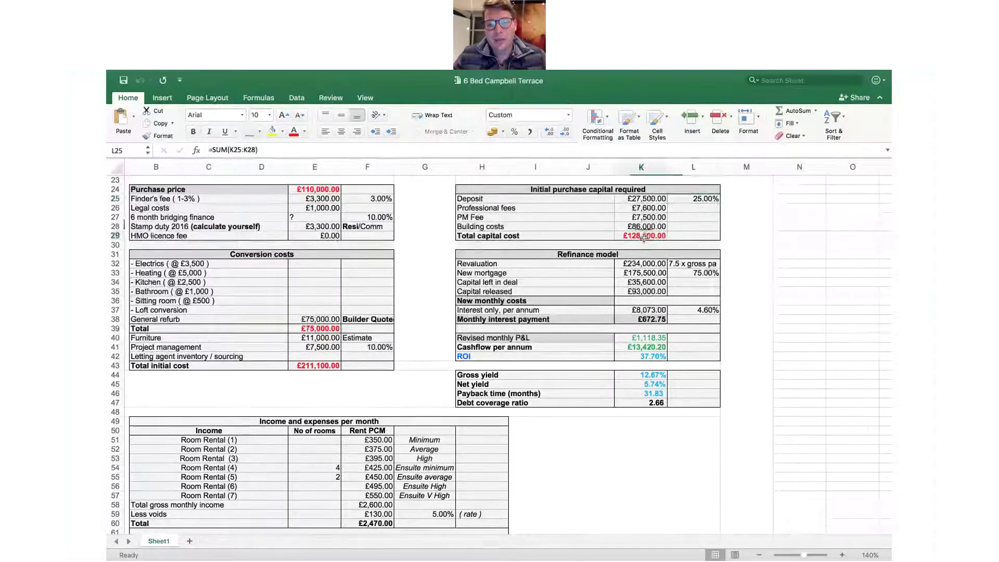
left_click(646, 227)
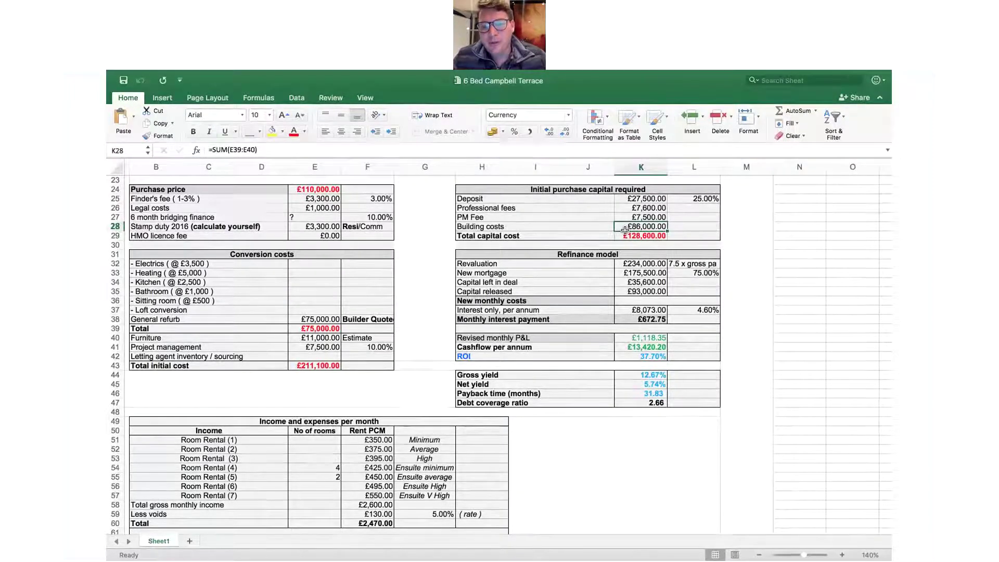
key("Down")
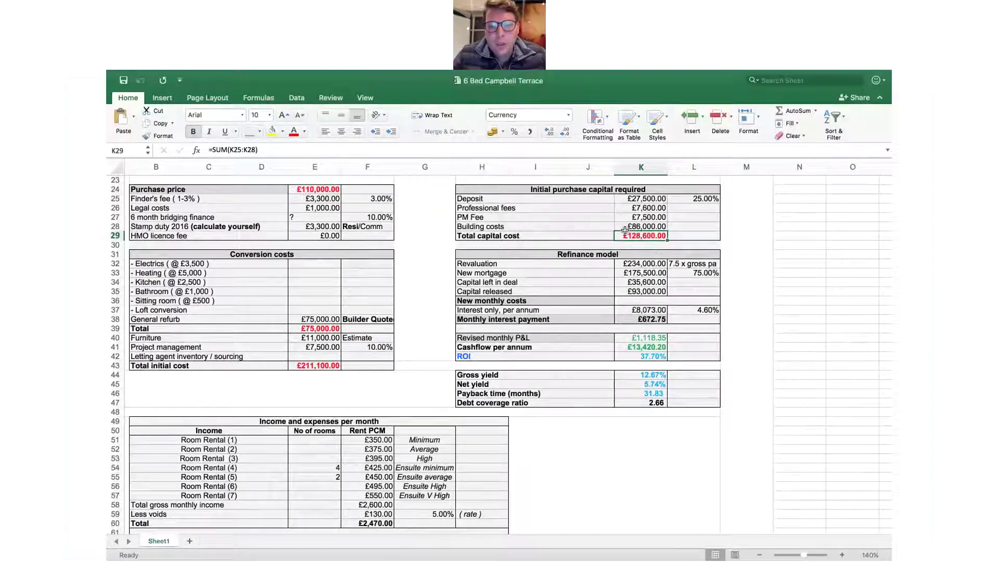
scroll(625, 231, "down", 3)
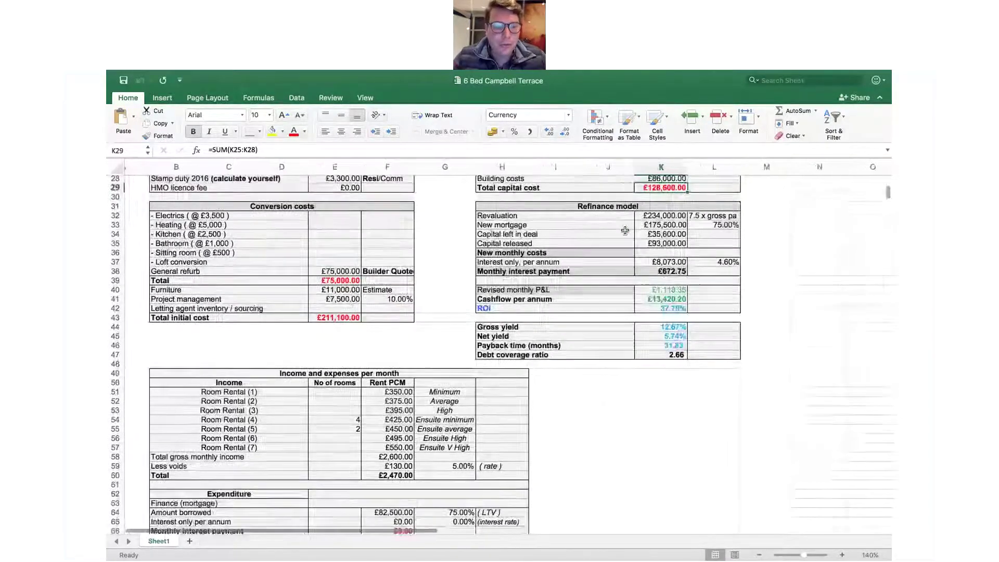
scroll(624, 231, "up", 3)
left_click(577, 245)
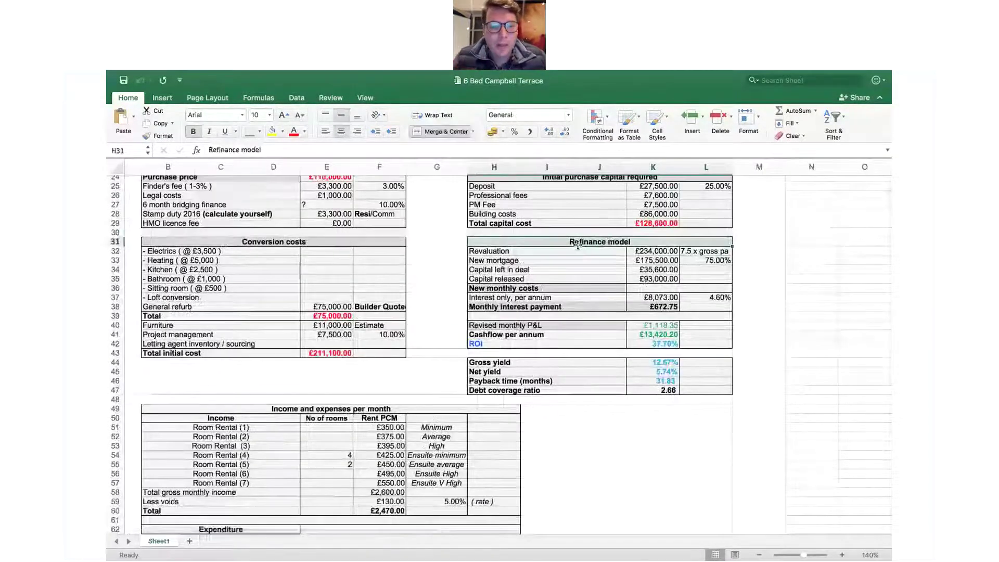
- Review the Income and expenses per month section, from the Room Rental (1) row to the rent for Room Rental (7)
scroll(578, 245, "down", 10)
scroll(576, 245, "down", 3)
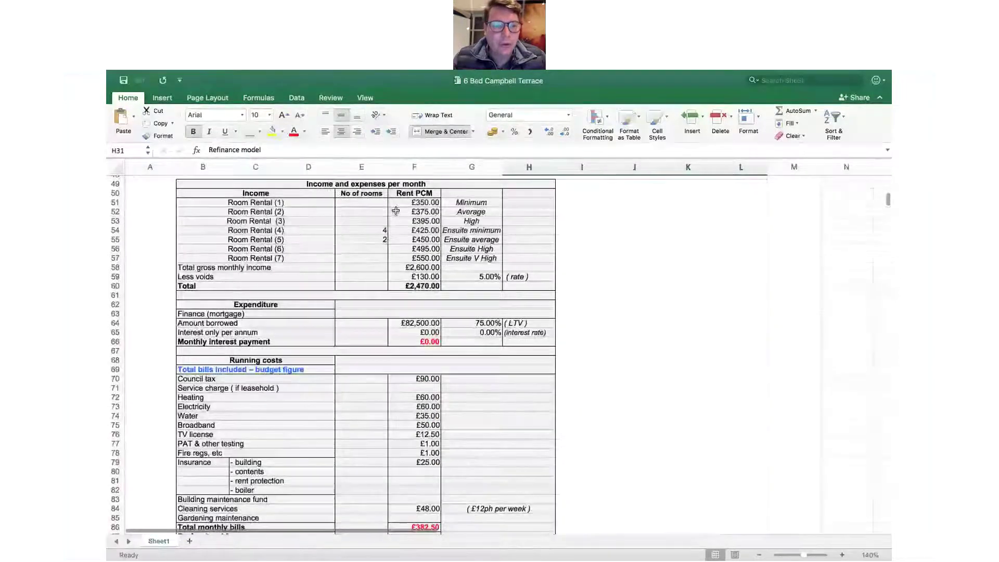
left_click(363, 185)
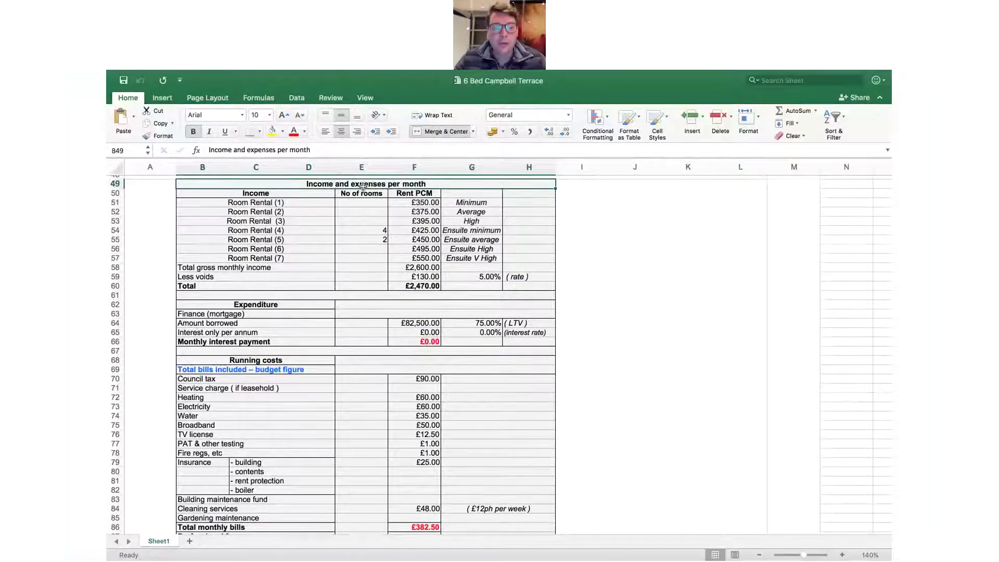
key("Down")
key("Down")
key("Right")
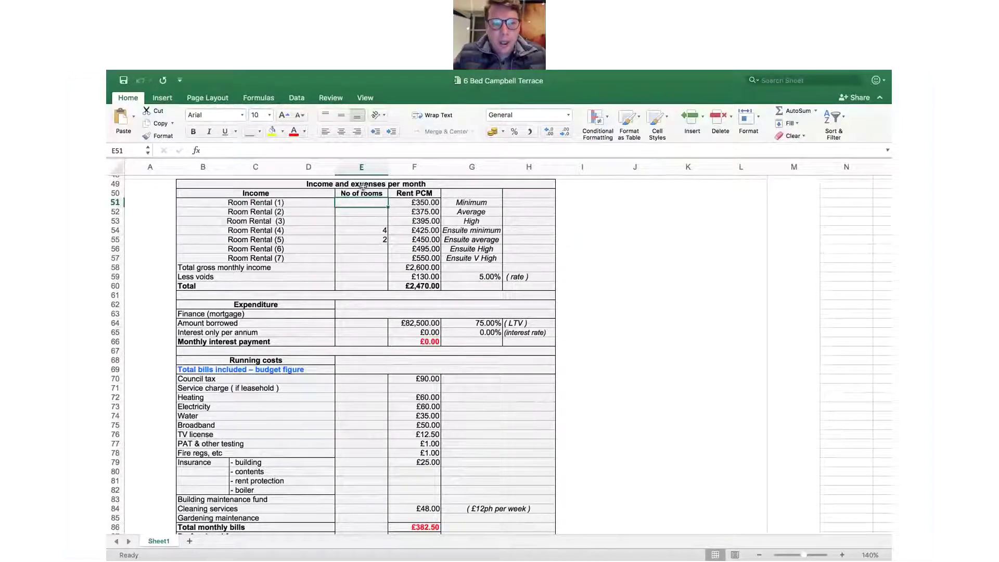
left_click(280, 202)
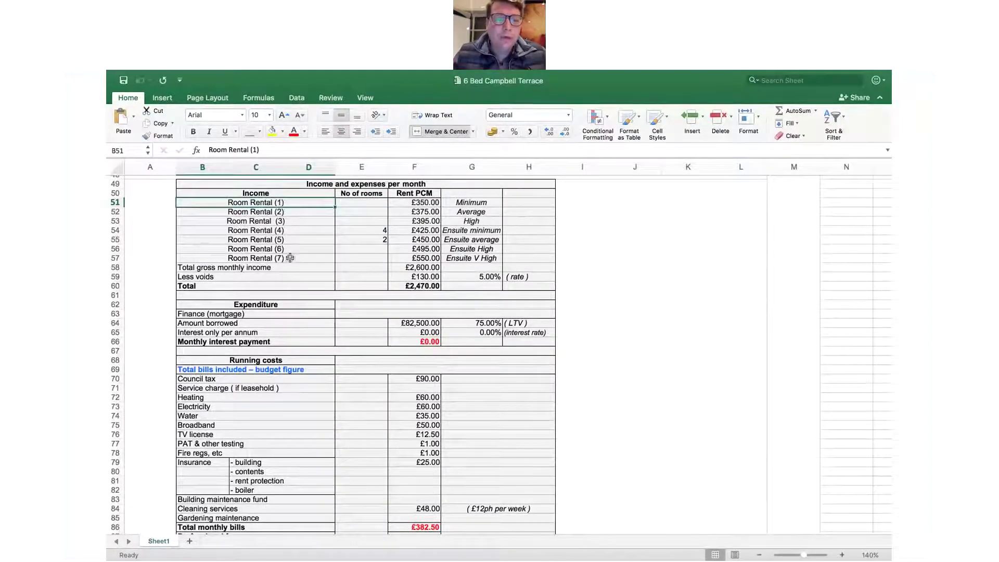
left_click(375, 203)
key("Right")
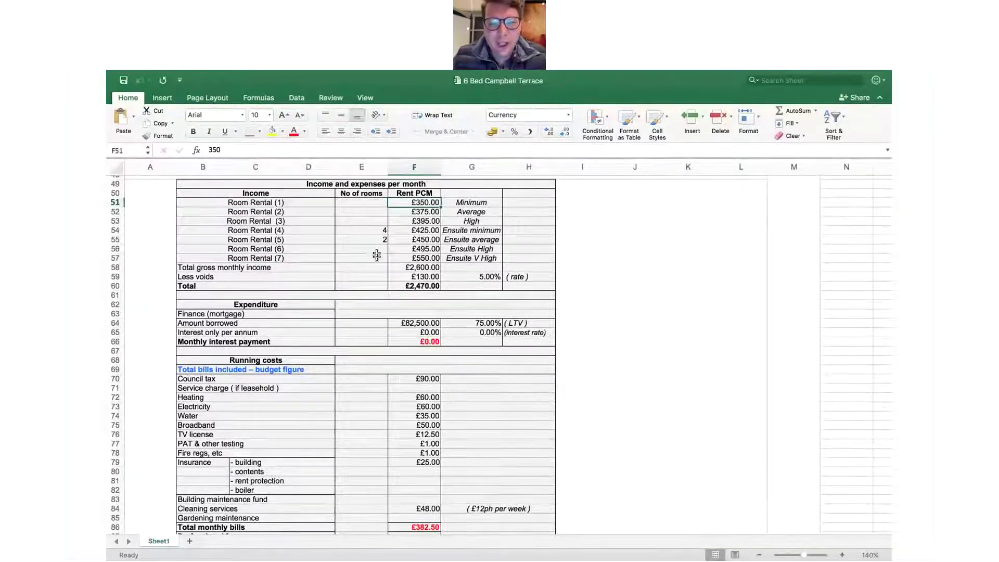
left_click(398, 260)
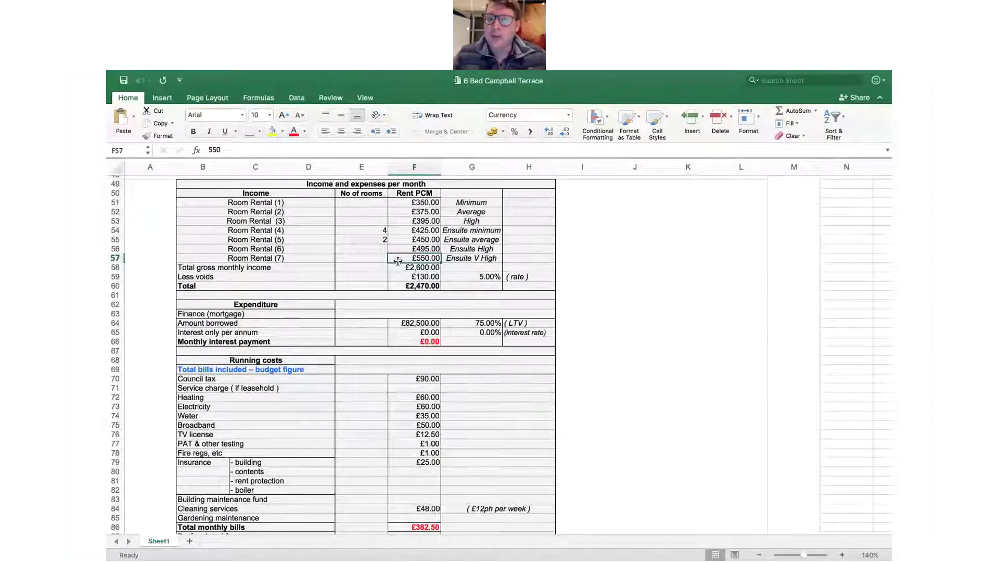
- Inspect the number of rooms entered for the ensuite minimum and ensuite average rents
key("Left")
key("Up")
key("Up")
key("Up")
key("Down")
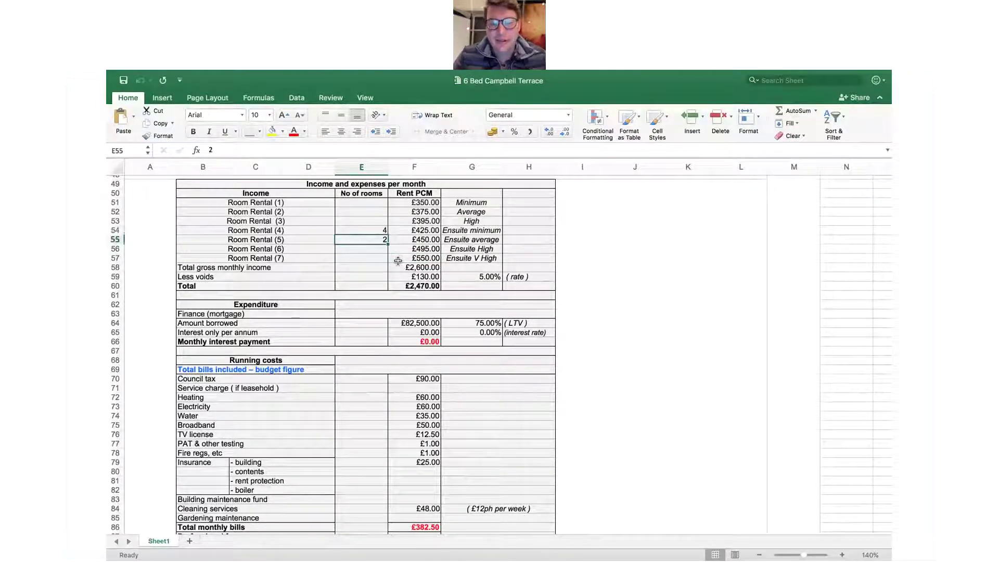
key("Up")
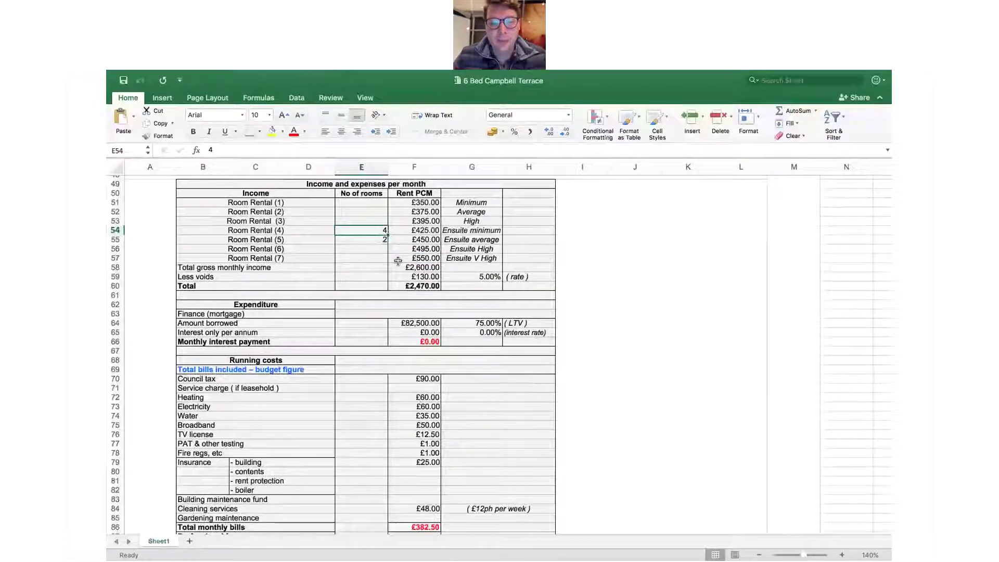
key("Down")
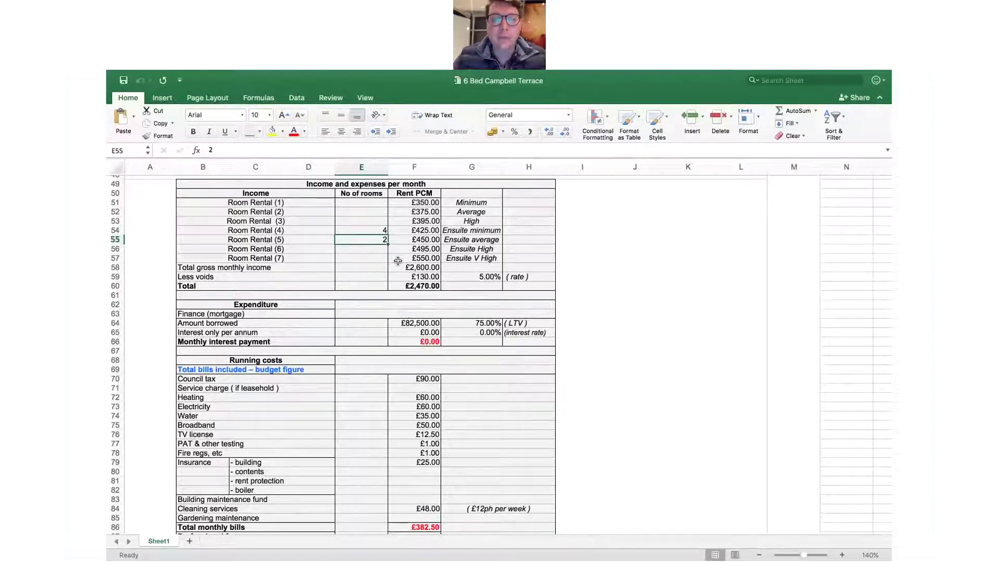
- Inspect the total gross monthly income formula, the voids rate and the total income after voids
left_click(415, 266)
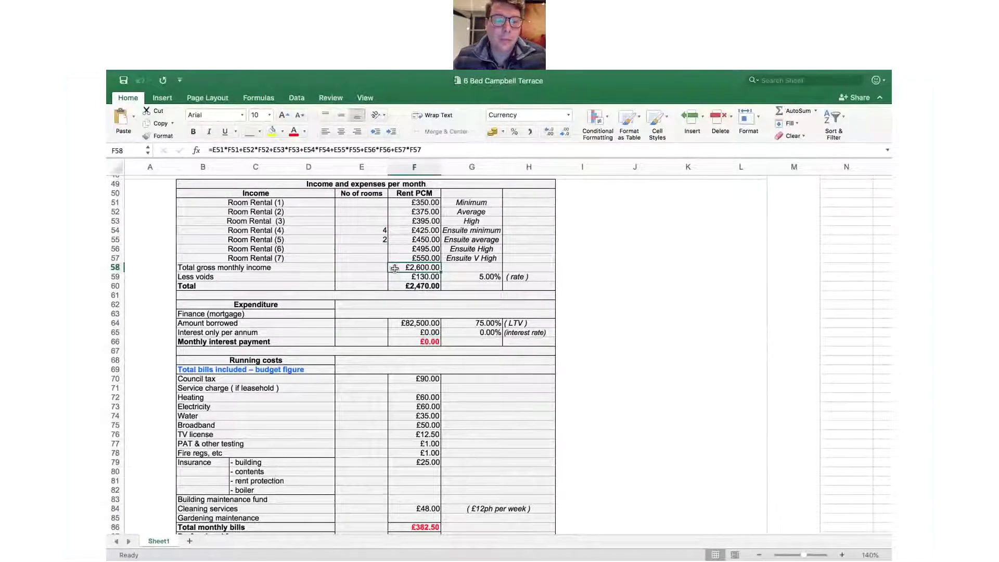
key("Down")
key("Right")
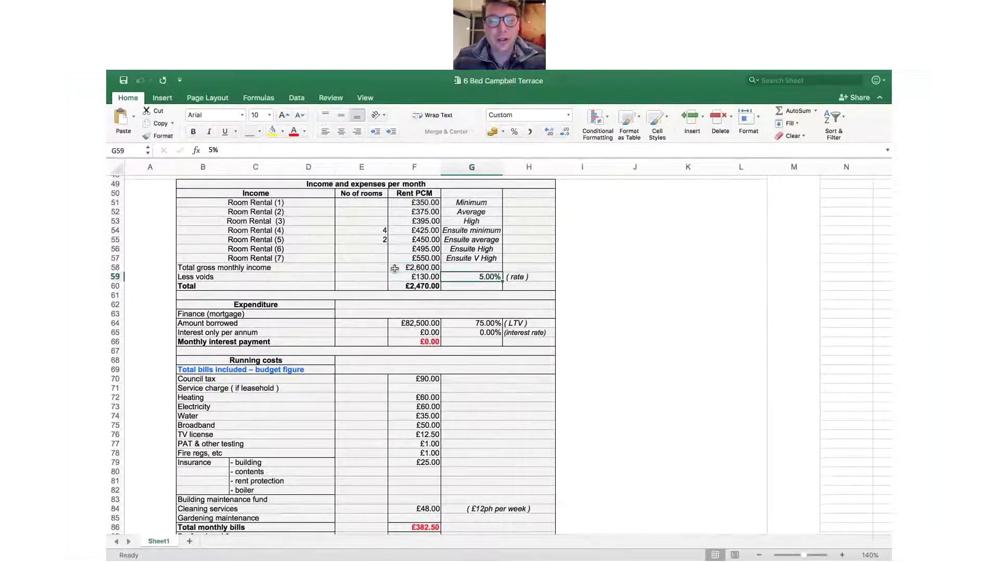
key("Left")
key("Down")
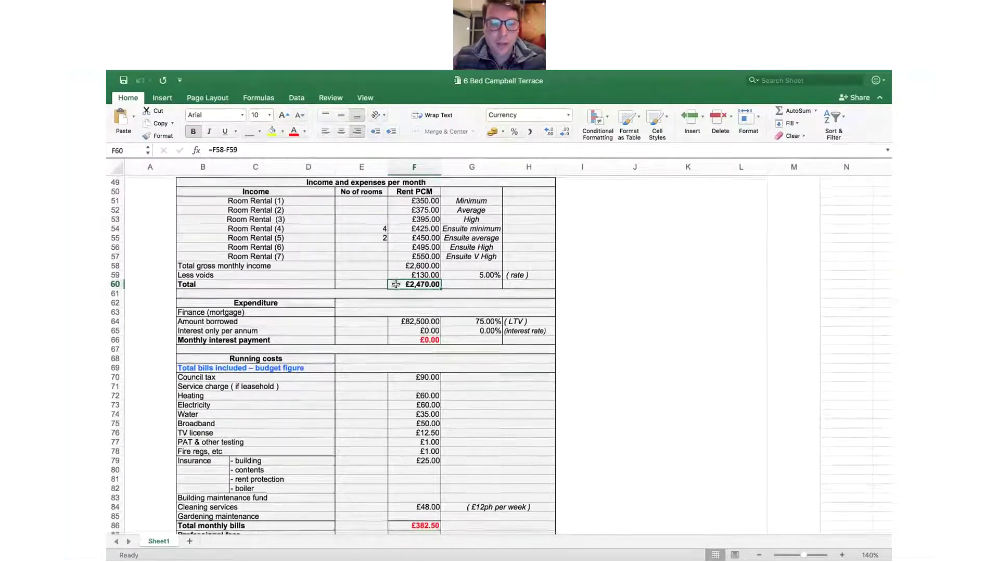
- Inspect the mortgage finance rows under Expenditure: amount borrowed, loan-to-value percentage and interest rate
scroll(395, 284, "down", 3)
scroll(395, 285, "down", 2)
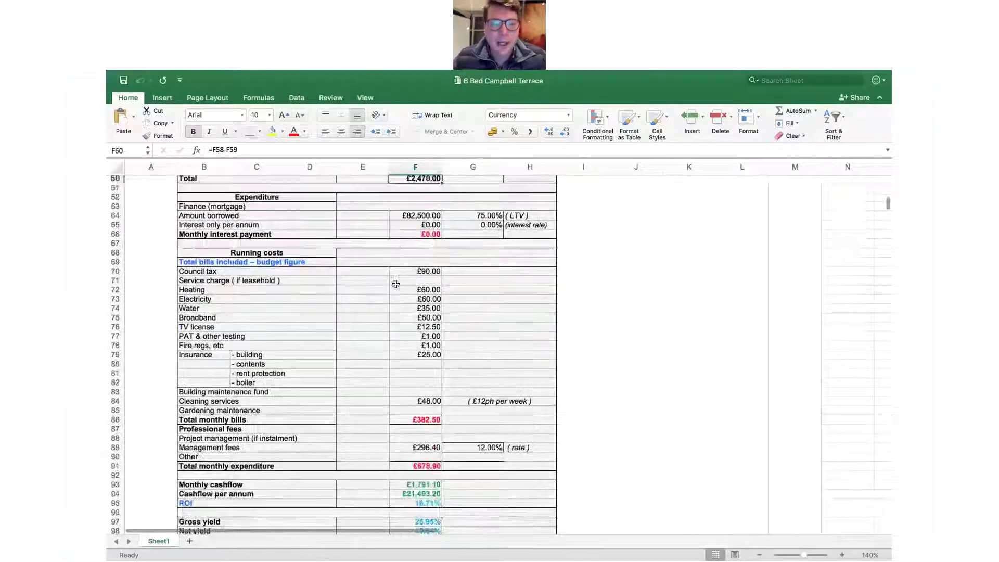
left_click(423, 215)
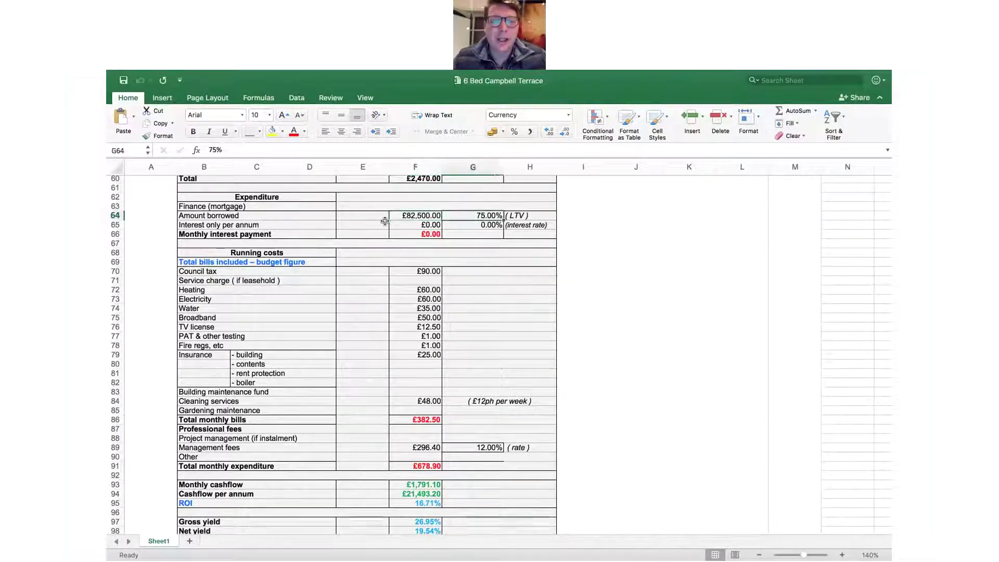
key("Down")
key("Right")
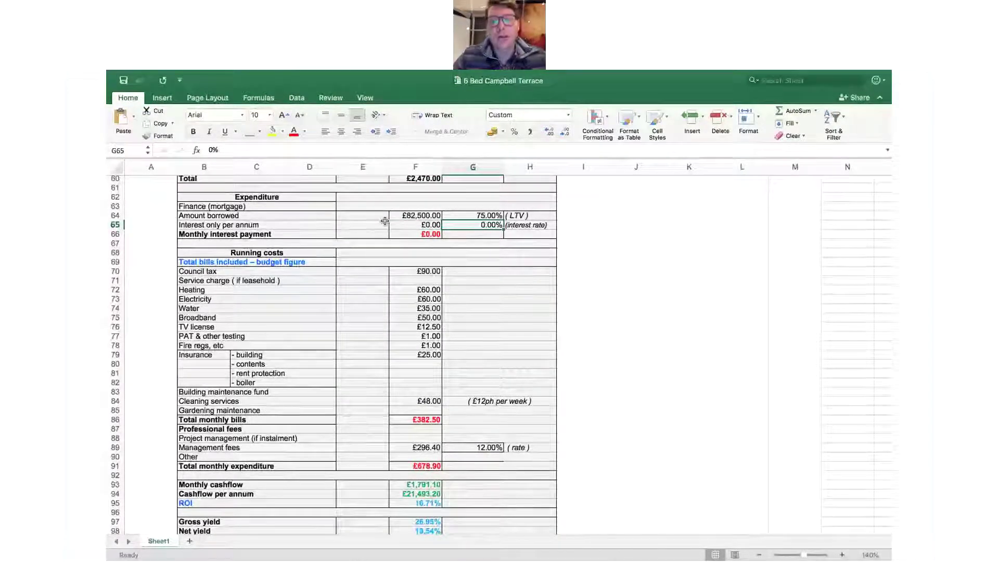
- Try a 5% interest rate for the mortgage under Expenditure and return it to 0%
type("5")
key("Return")
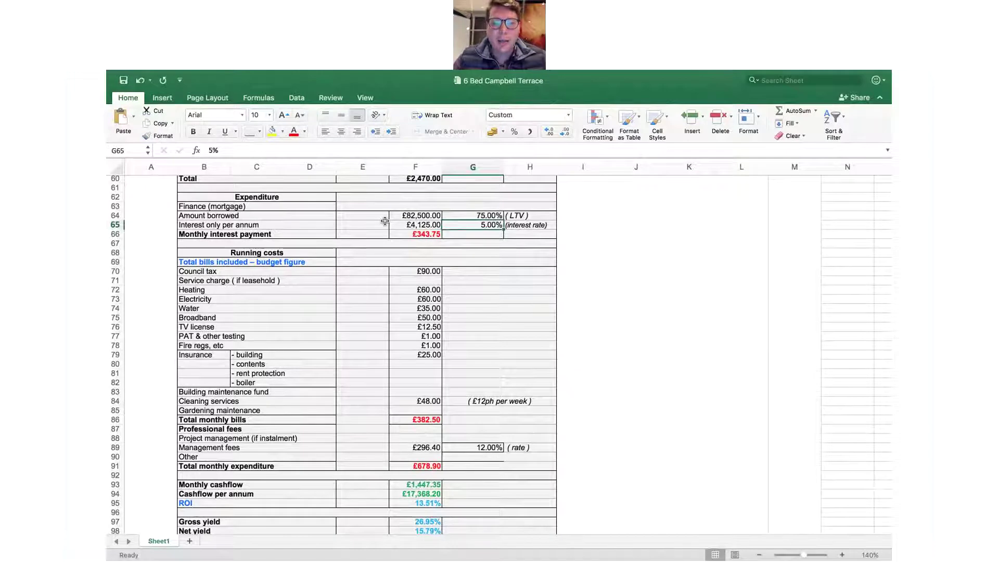
type("0")
key("Return")
key("Up")
key("Left")
key("Right")
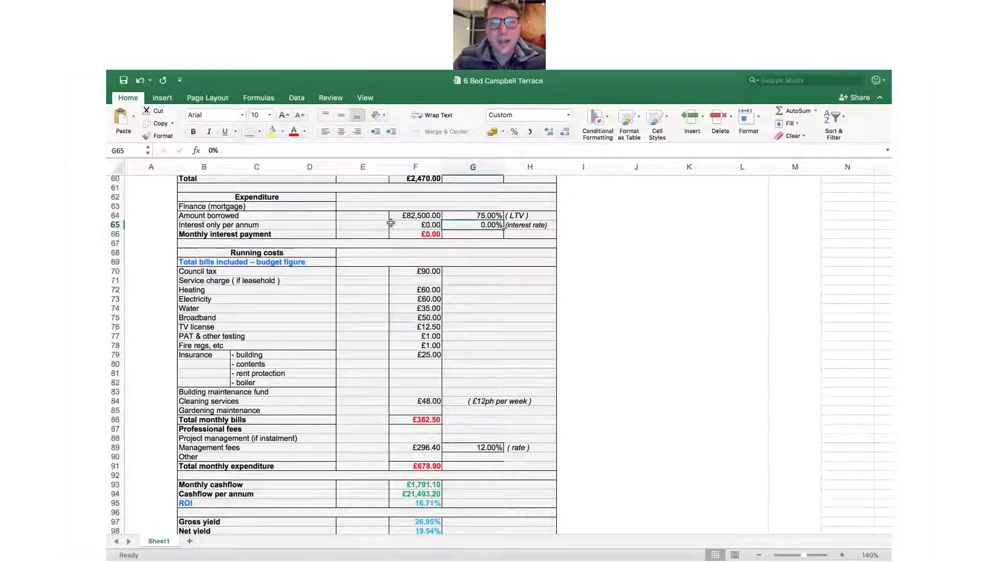
- Go through the monthly running costs from council tax through heating, electricity, water, broadband and TV license to PAT testing
scroll(391, 223, "down", 5)
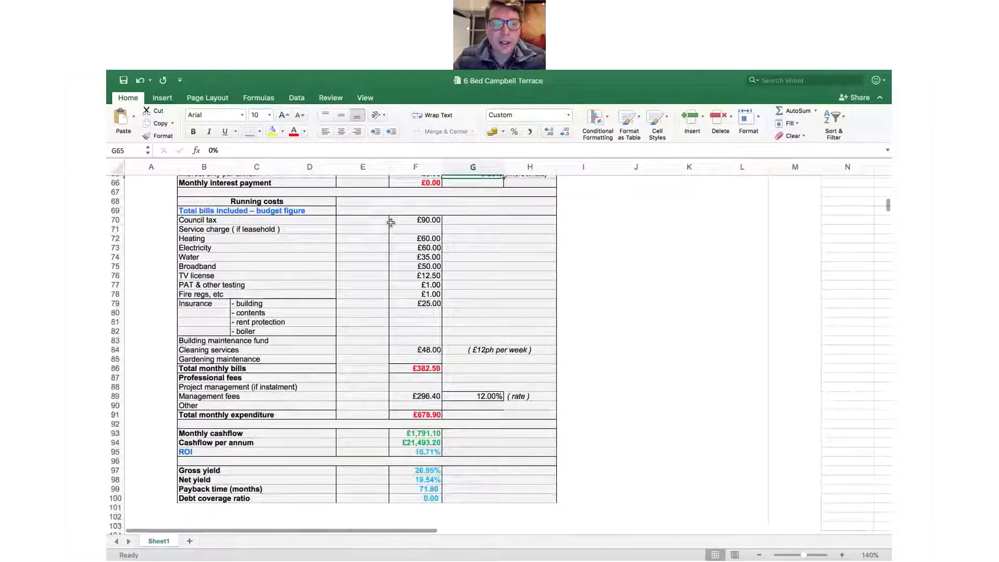
left_click(403, 220)
key("Down")
key("Down")
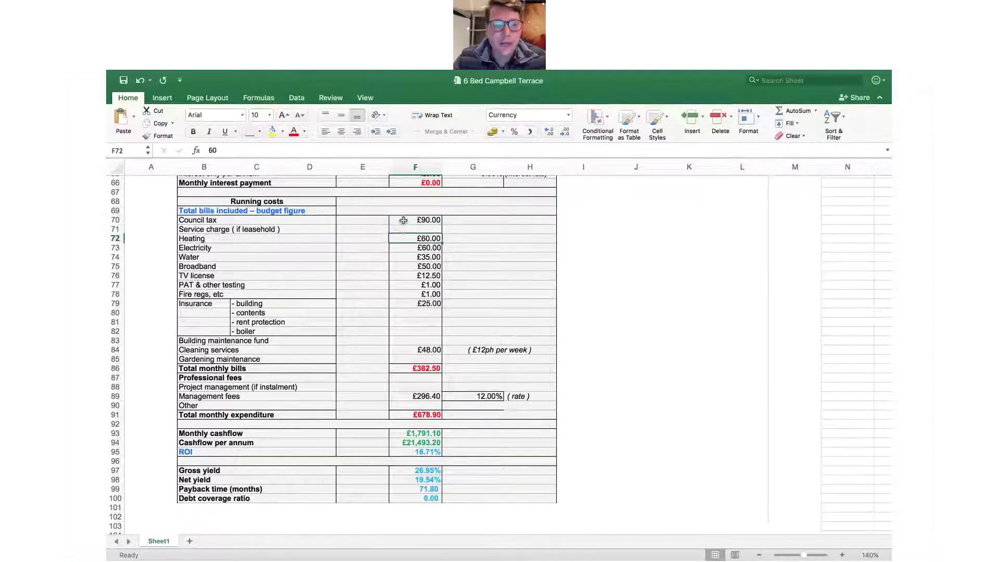
key("Down")
key("Down")
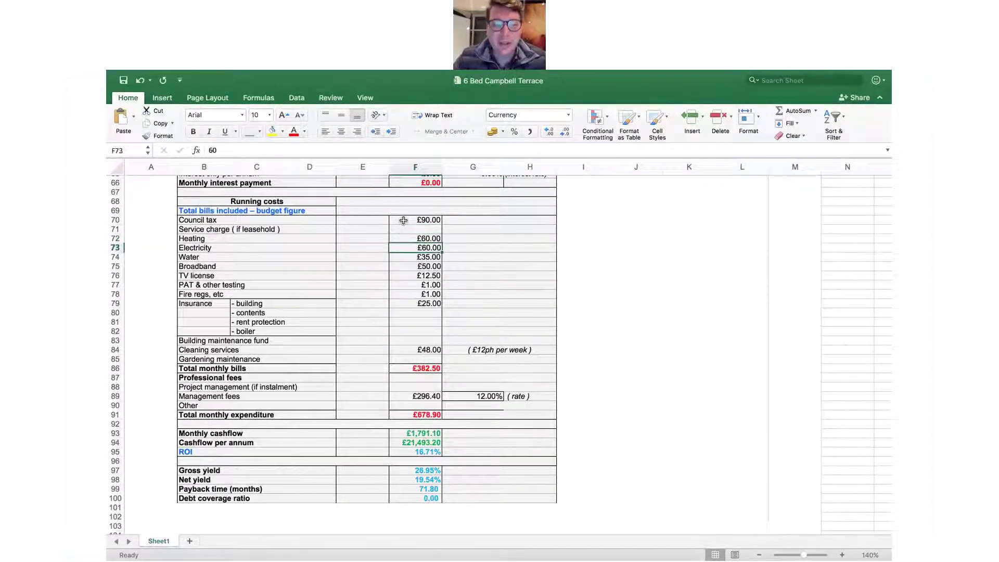
key("Down")
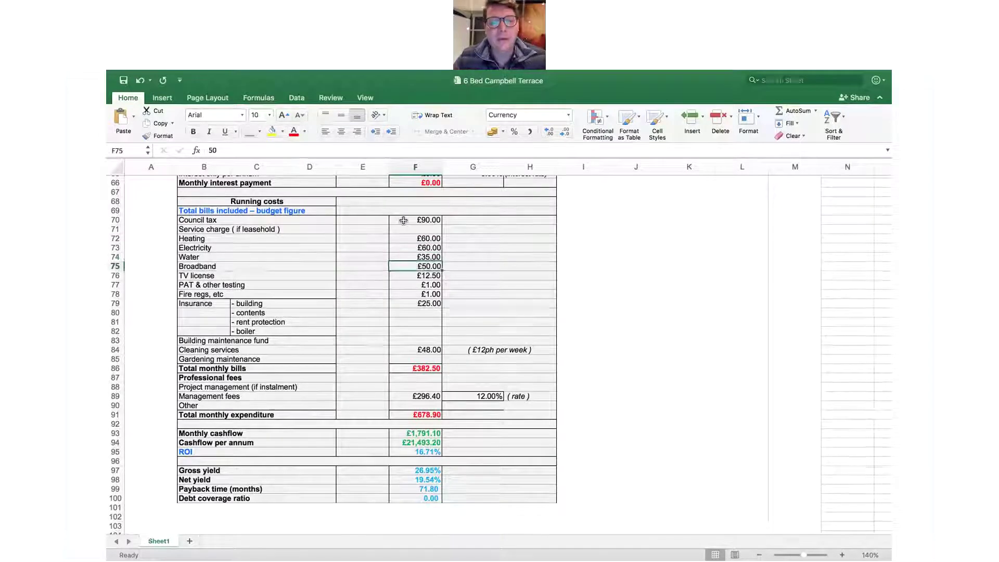
key("Down")
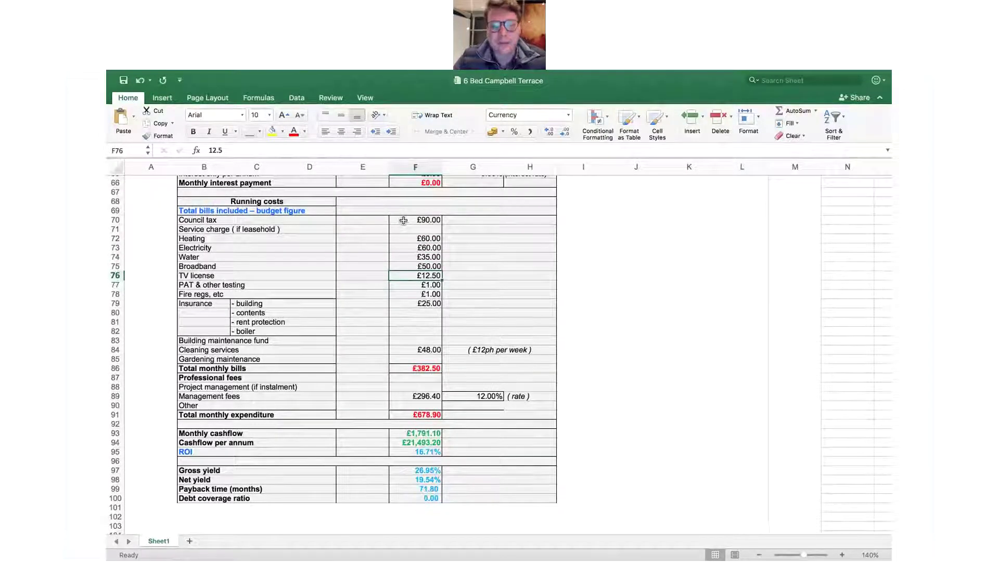
key("Down")
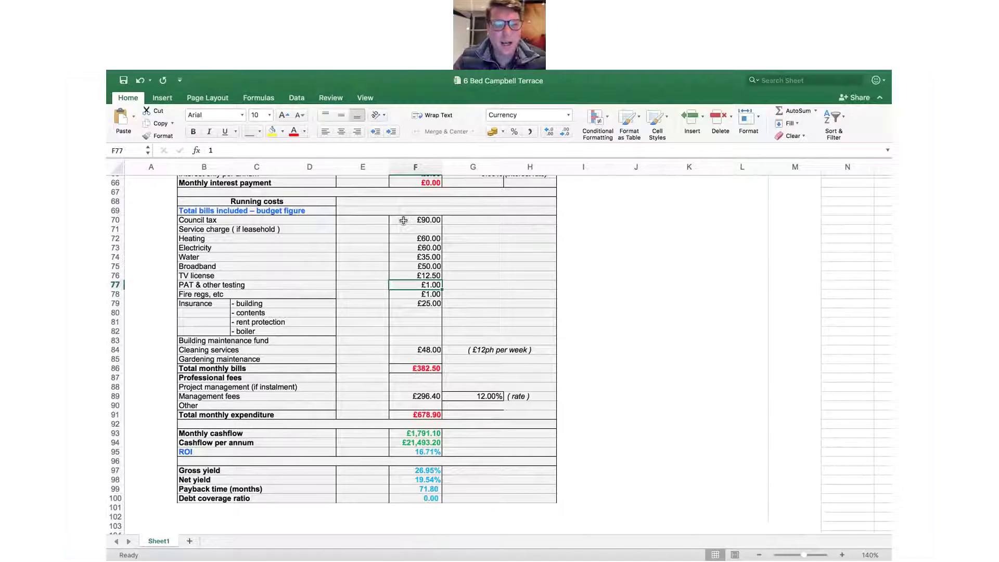
- Go through the remaining running costs from fire regs and insurance to cleaning and gardening, ending on the total monthly bills formula
key("Down")
key("Down")
key("Down")
key("Down")
key("Down")
key("Down")
key("Down")
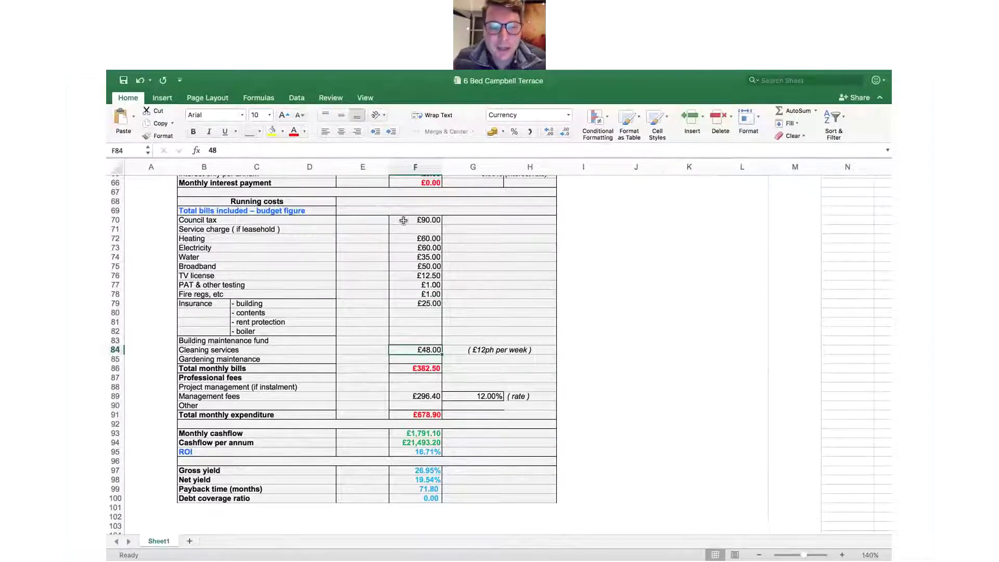
key("Down")
key("Down")
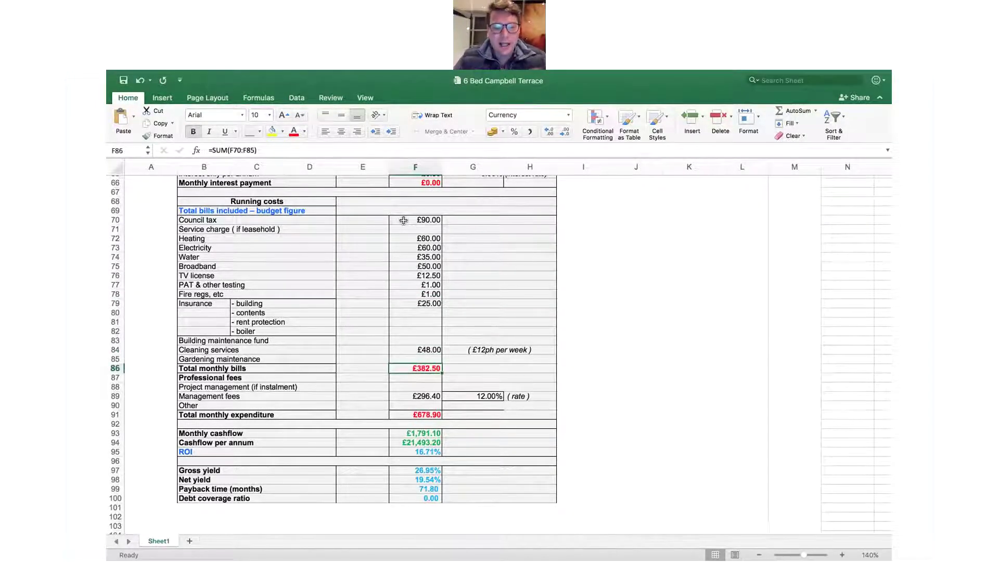
- Inspect the management fees with their rate, the total monthly expenditure formula and the monthly cashflow formula
key("Down")
key("Down")
key("Down")
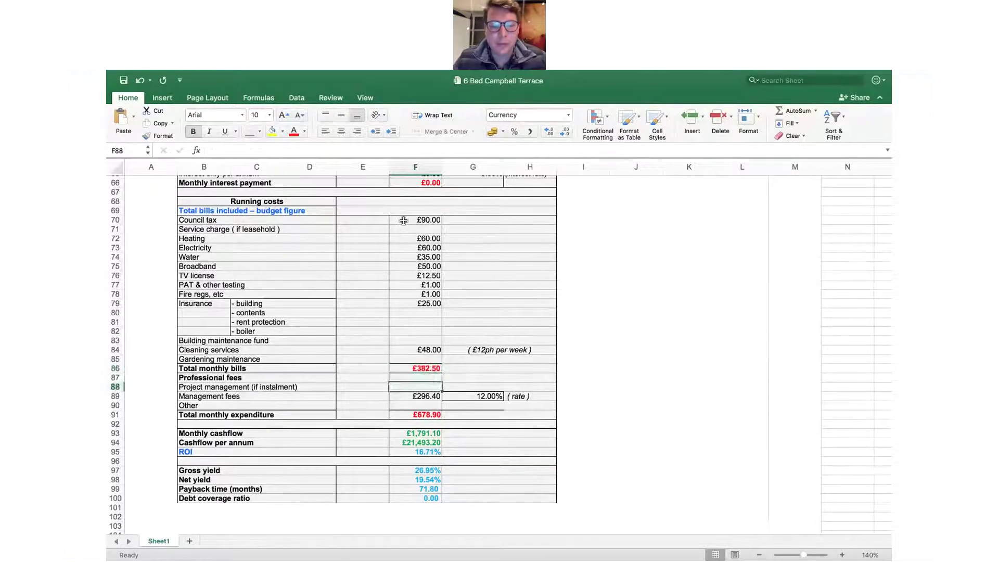
key("Right")
key("Left")
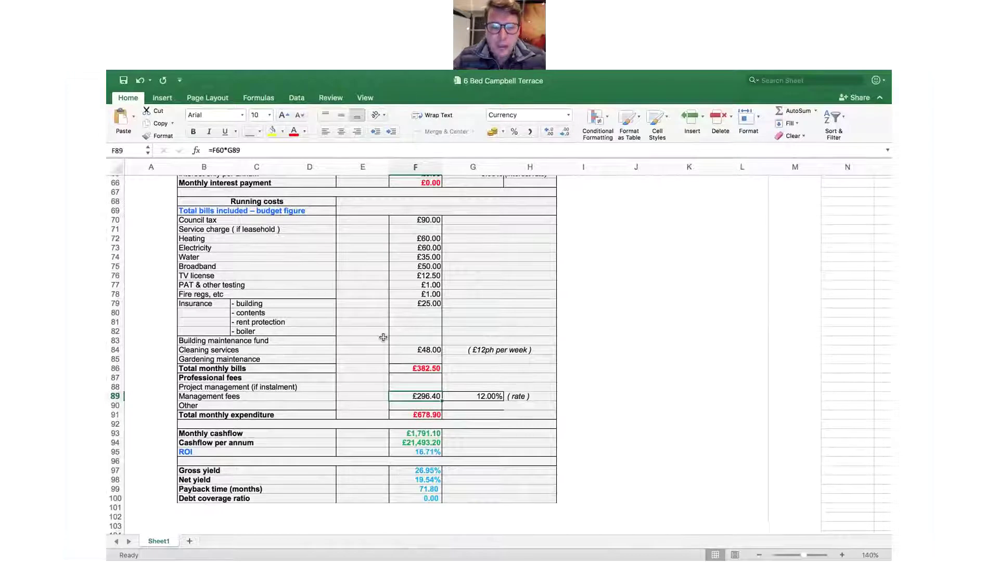
left_click(425, 416)
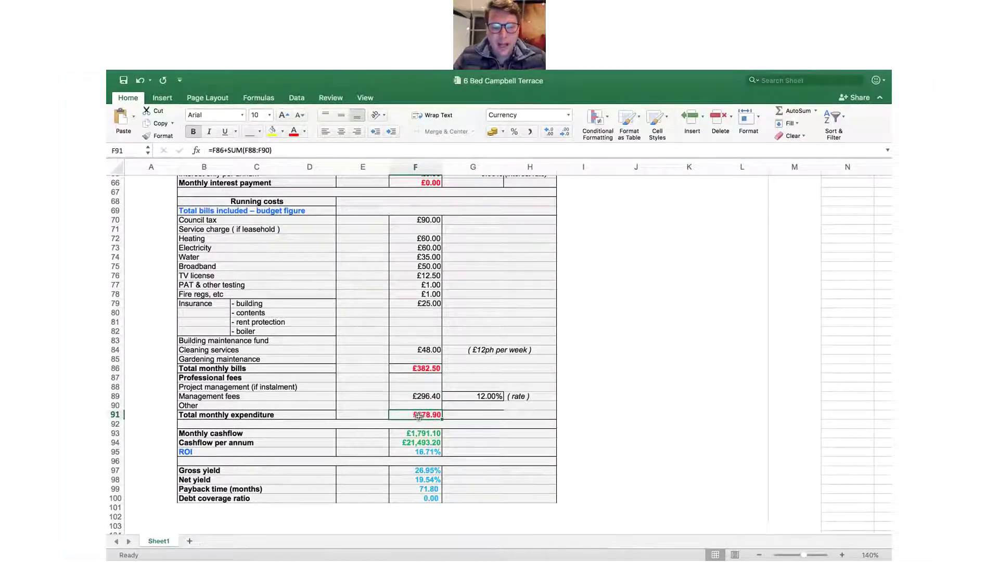
scroll(388, 385, "down", 1)
left_click(404, 417)
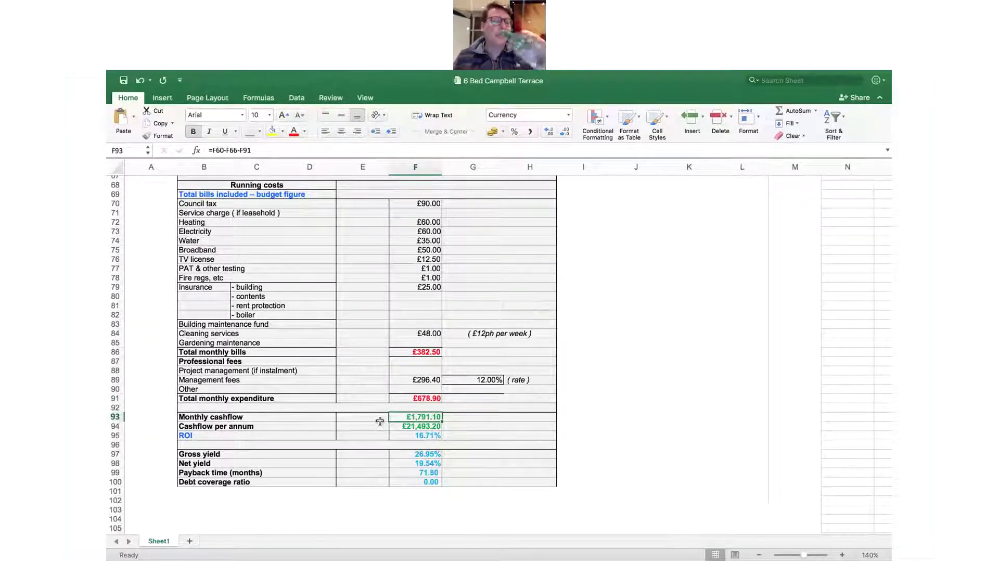
- Go through the deal's annual results, from cashflow per annum and ROI to gross yield, net yield and payback time
key("Down")
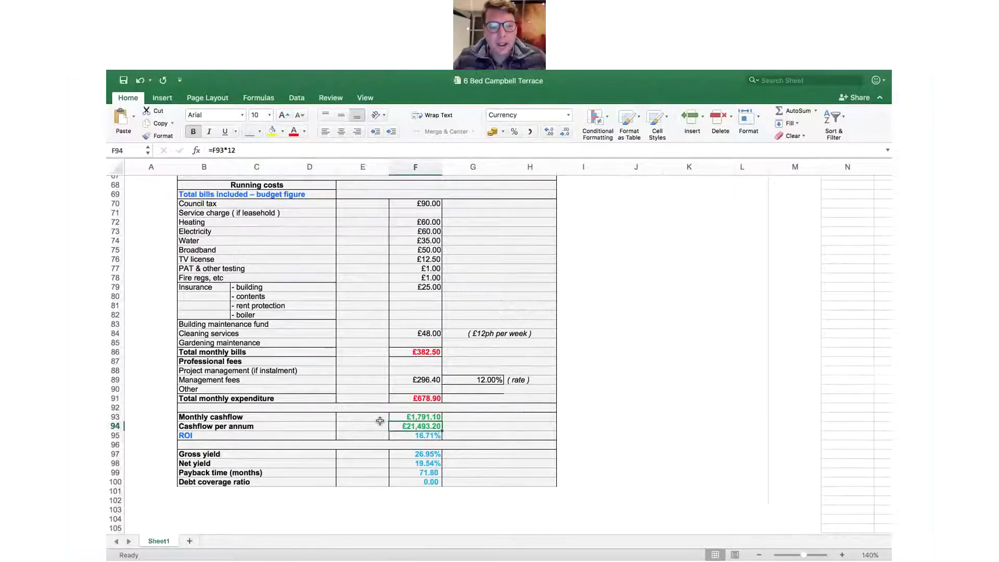
scroll(379, 421, "down", 1)
left_click(400, 428)
key("Down")
key("Down")
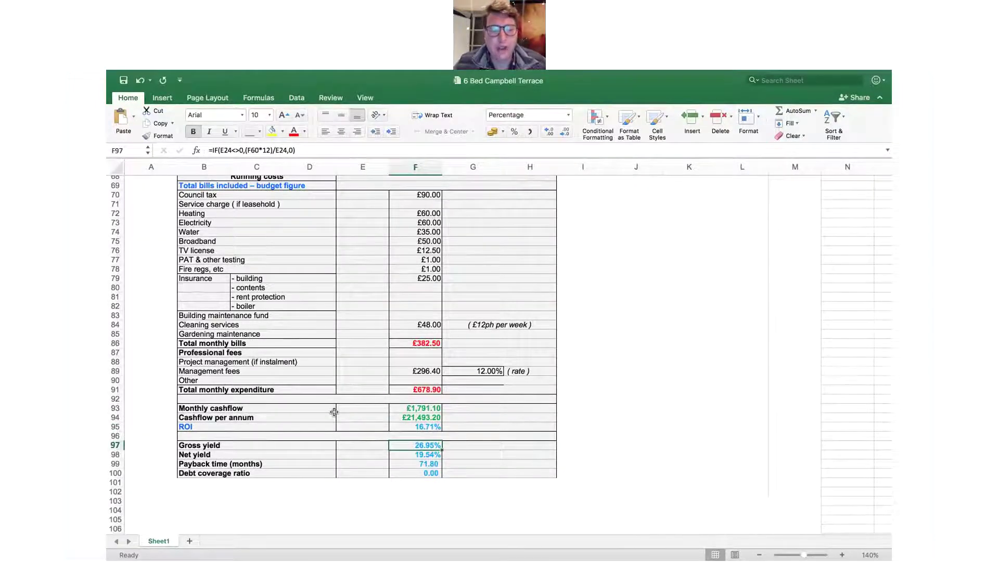
key("Down")
key("Down")
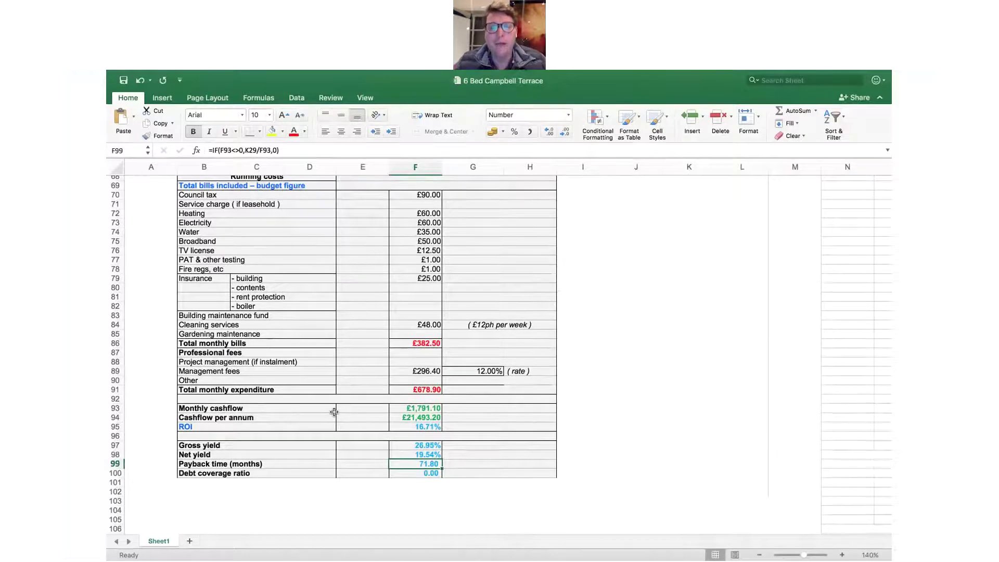
- Inspect the Refinance model's revaluation and its multiplier note, the new mortgage with its percentage, and the capital left in the deal
scroll(334, 412, "up", 10)
scroll(334, 412, "up", 2)
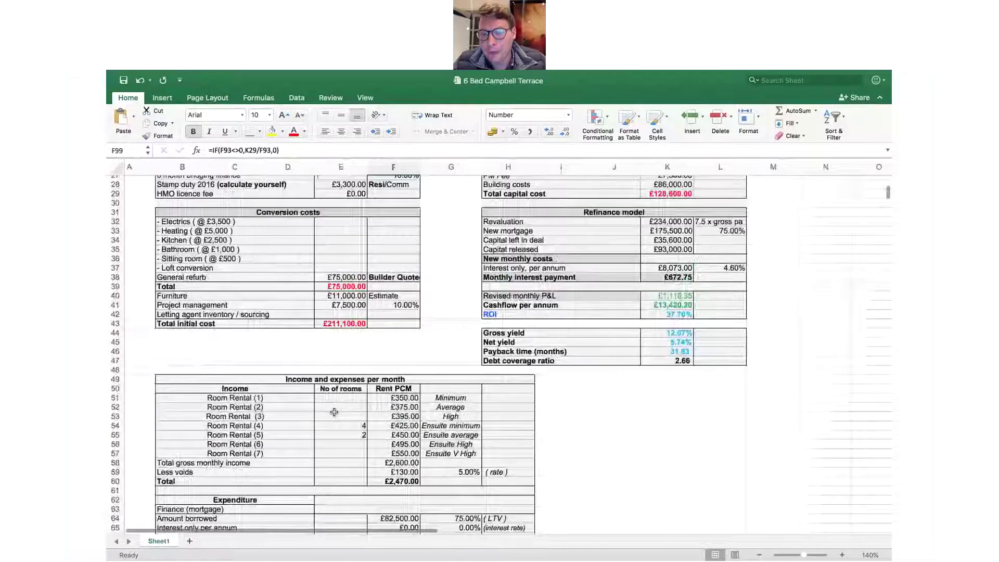
left_click(615, 212)
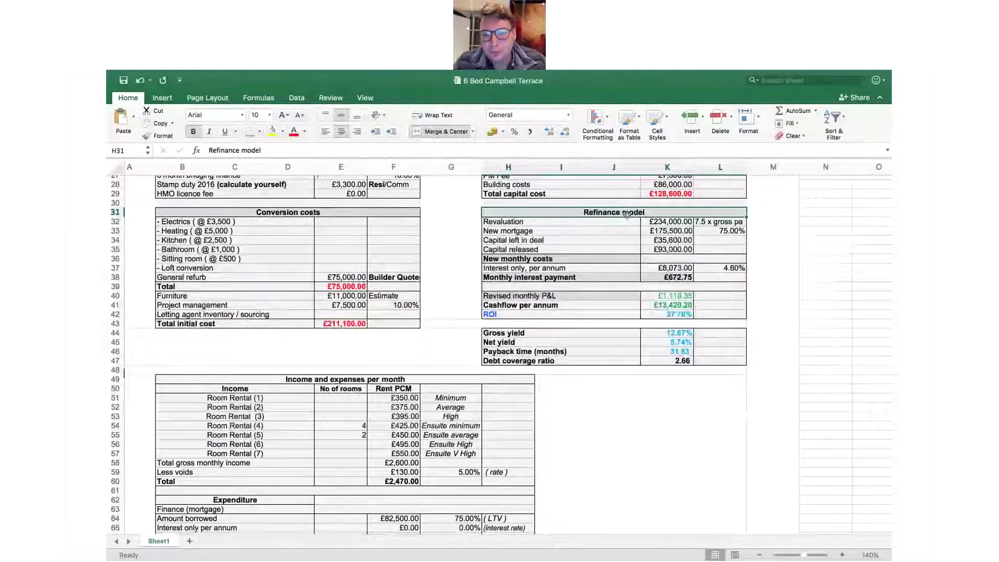
left_click(659, 222)
key("Right")
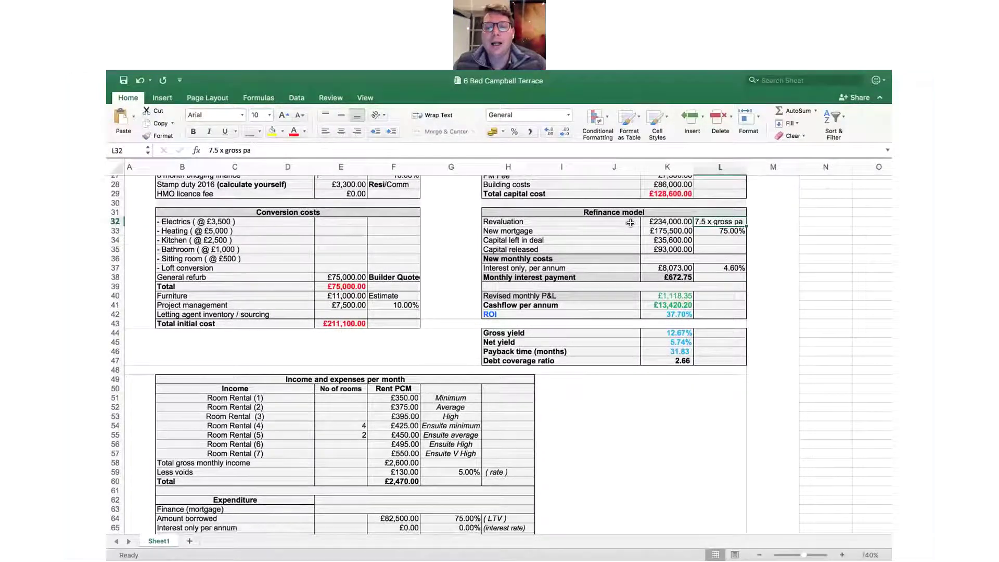
key("Left")
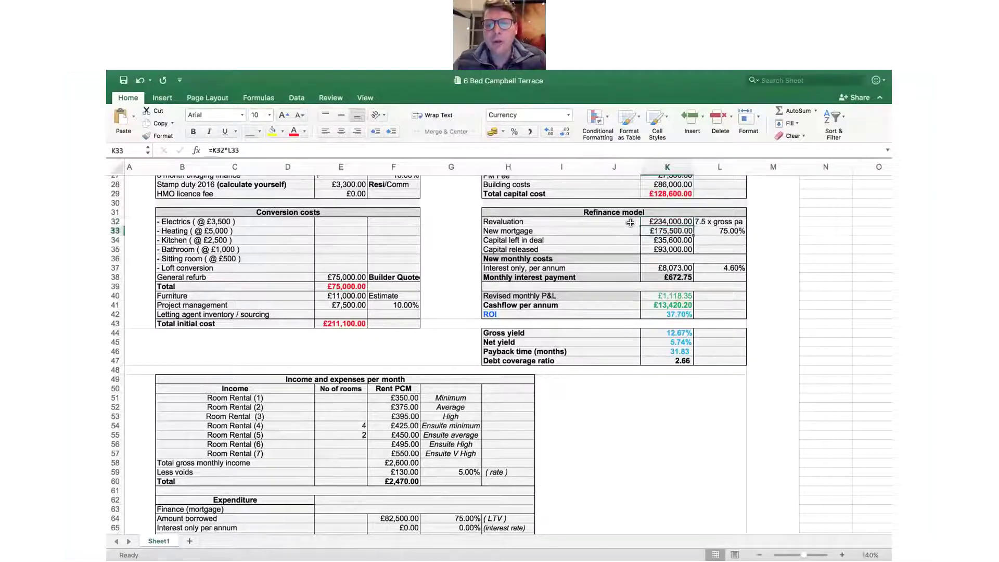
key("Down")
key("Right")
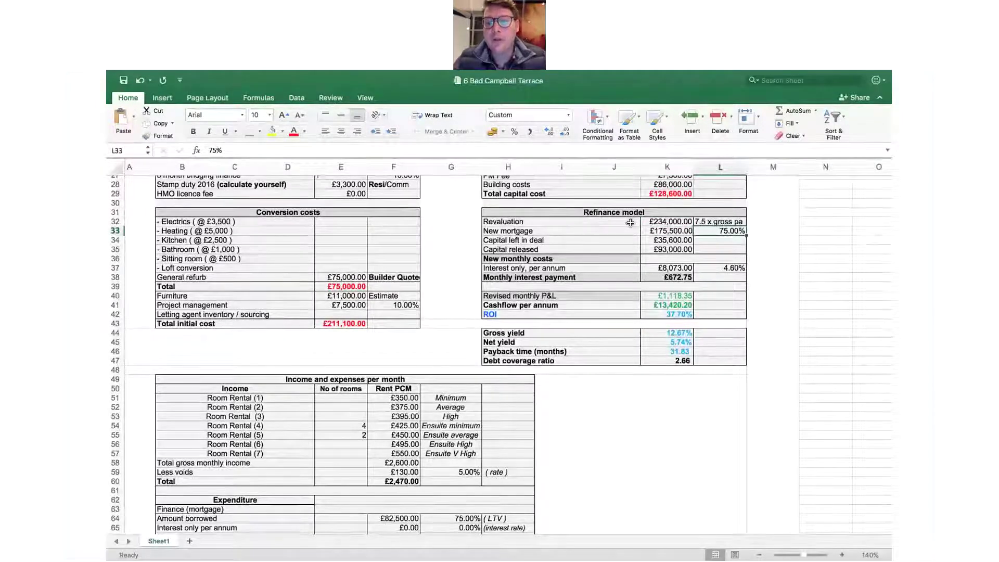
key("Left")
key("Down")
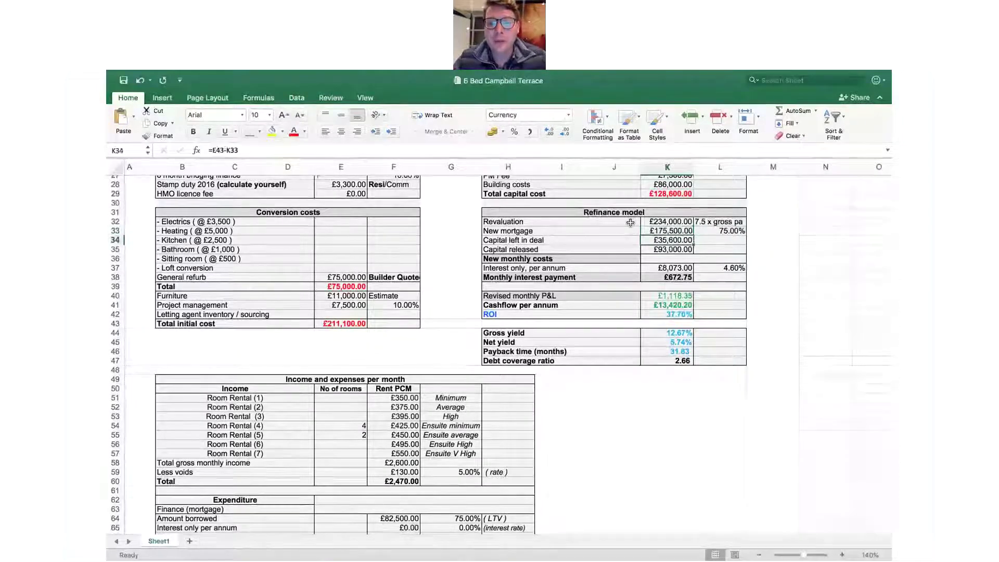
- Set the interest-only rate under New monthly costs in the Refinance model to 5%
key("Down")
key("Down")
key("Down")
key("Right")
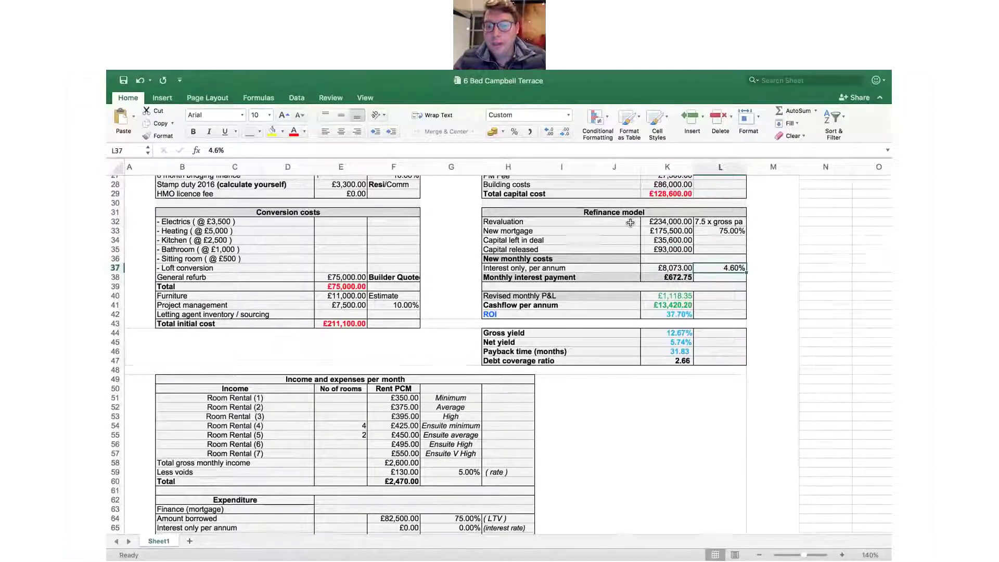
type("5%")
key("Return")
- Review the Refinance model's revised monthly P&L, cashflow per annum, ROI, gross yield and net yield formulas
key("Left")
key("Down")
key("Down")
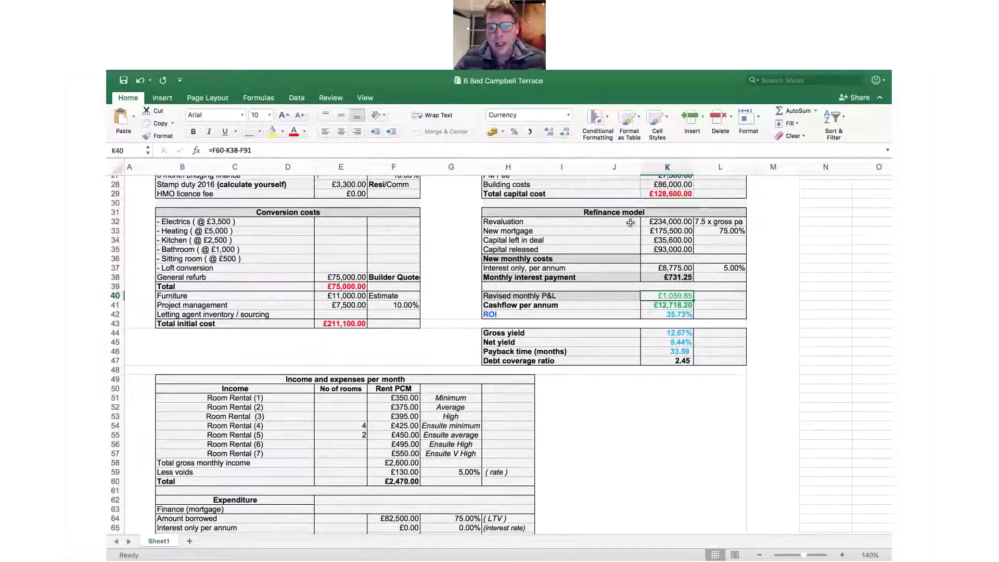
key("Down")
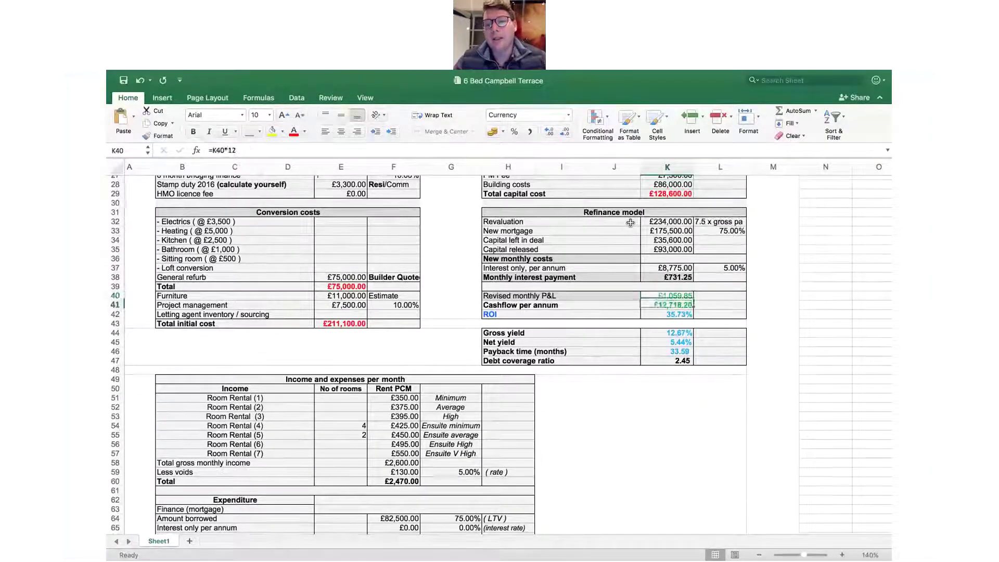
key("Down")
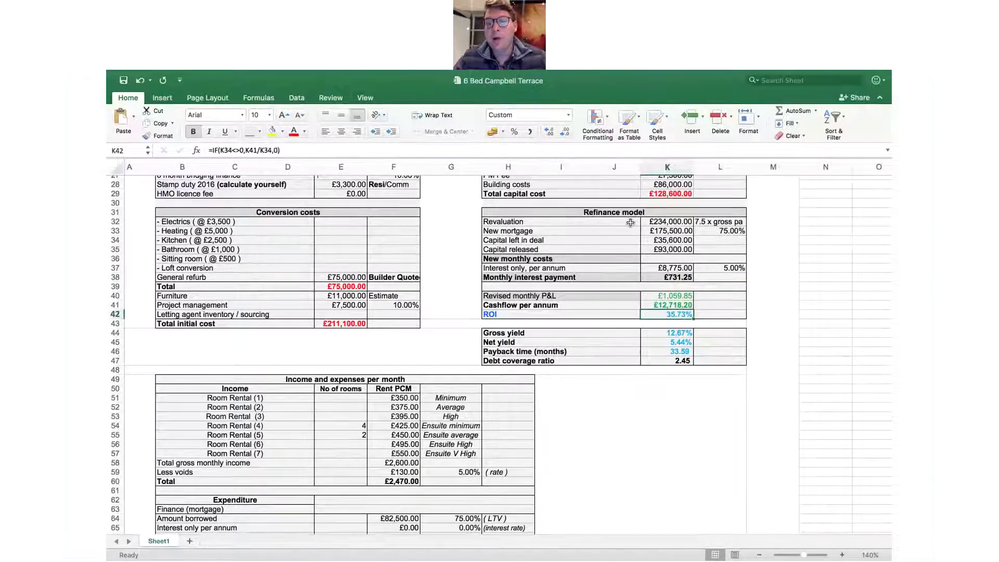
key("Down")
key("Down")
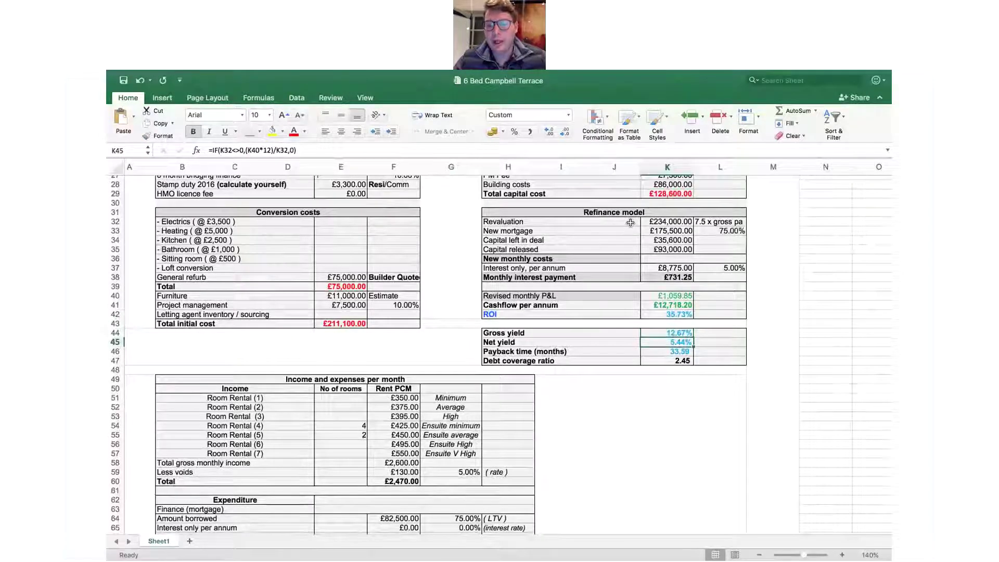
key("Up")
key("Up")
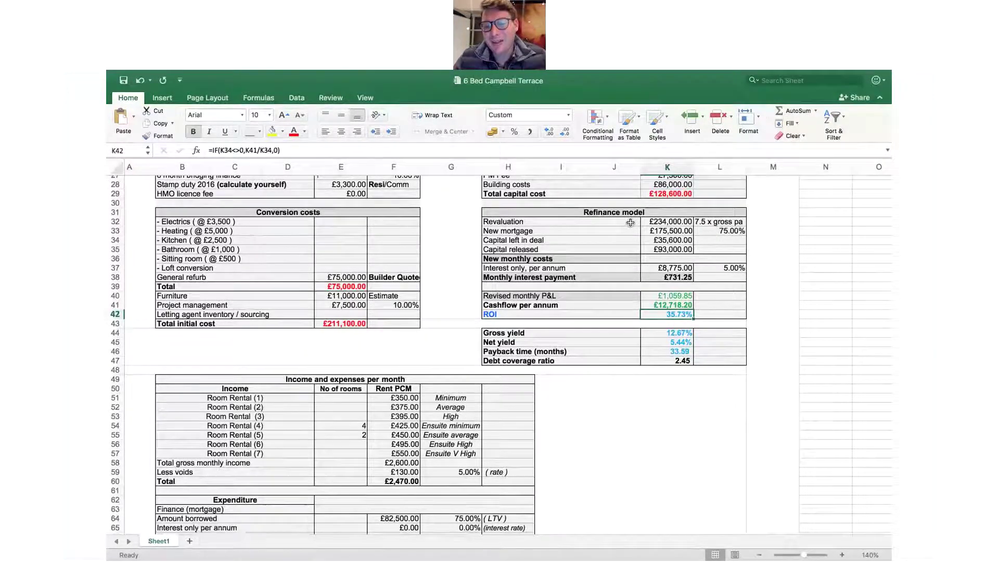
key("Down")
key("Down")
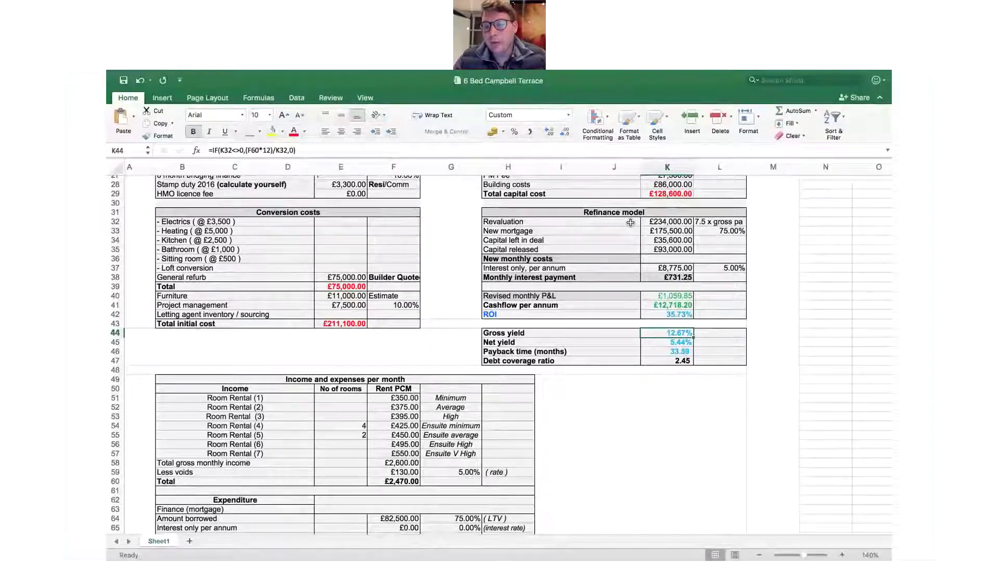
- Compare the capital left in the deal with the revised monthly P&L, ROI and payback time after refinancing
left_click(651, 241)
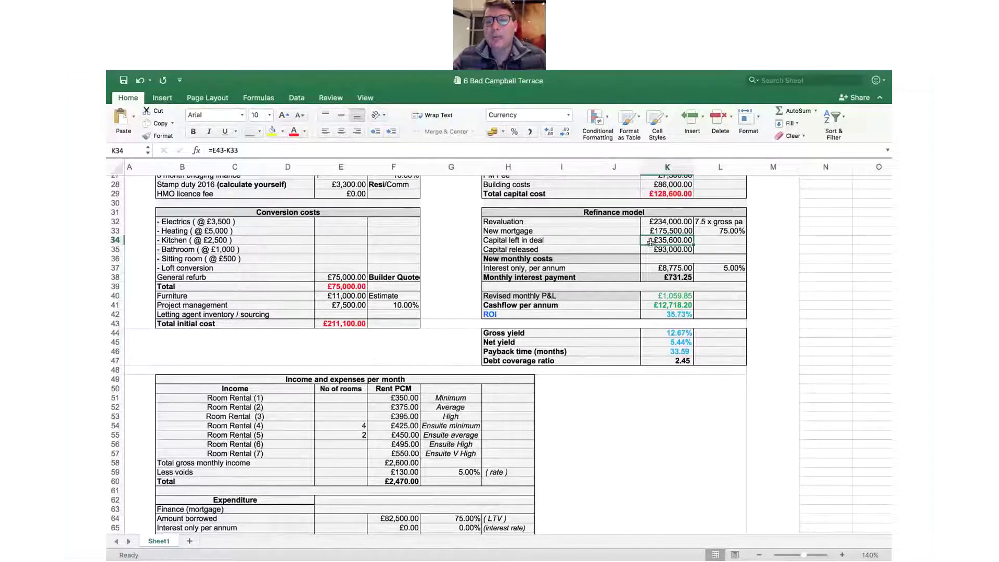
left_click(667, 297)
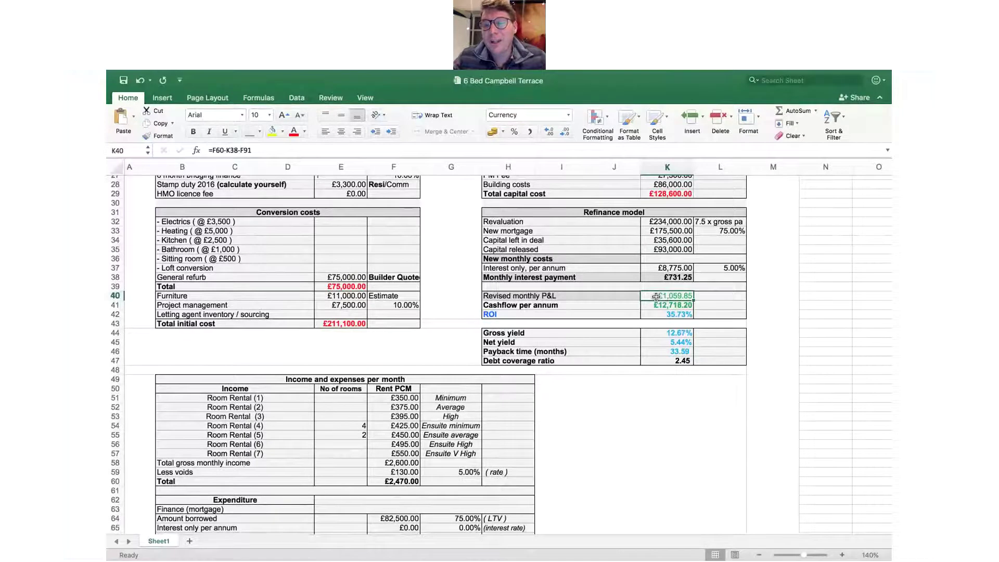
left_click(668, 241)
left_click(667, 314)
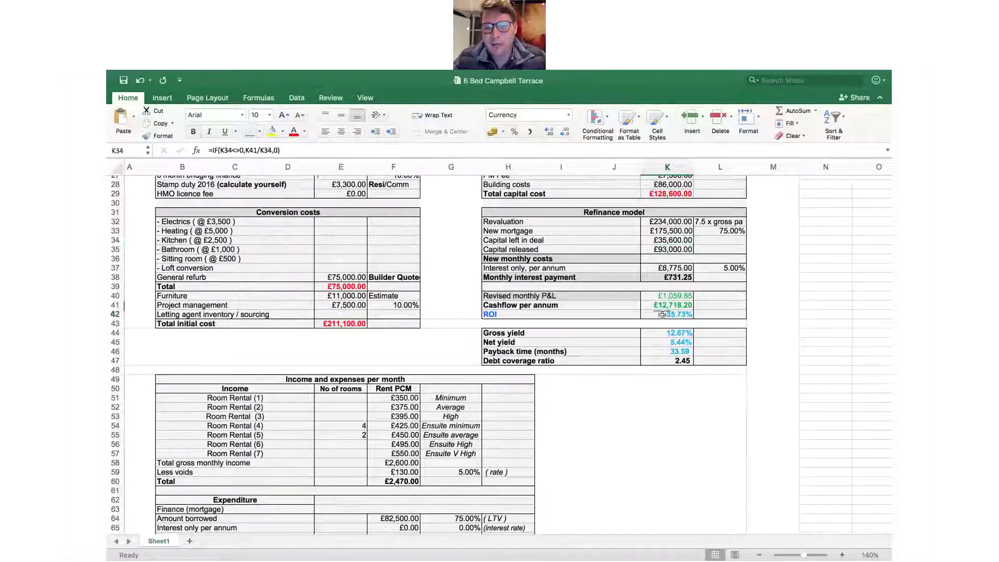
left_click(662, 352)
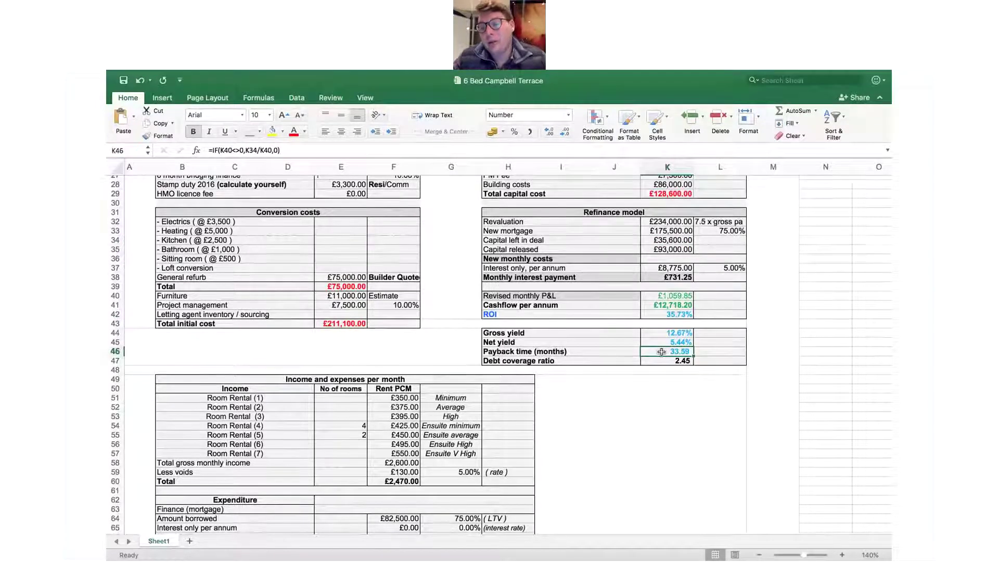
left_click(674, 315)
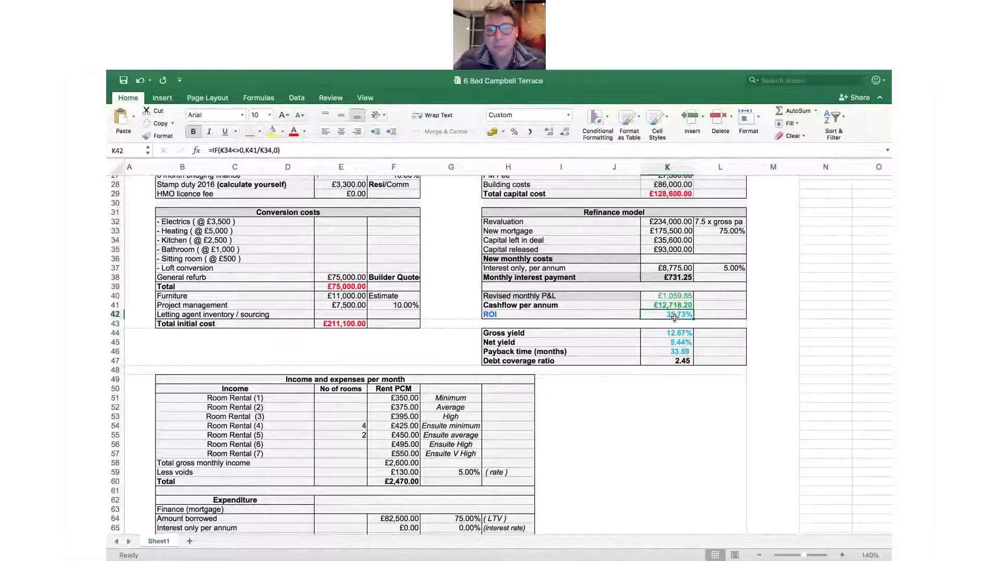
- Show the instructional video link in the sheet's heading and return to the purchase price
scroll(612, 323, "up", 1)
scroll(613, 323, "up", 2)
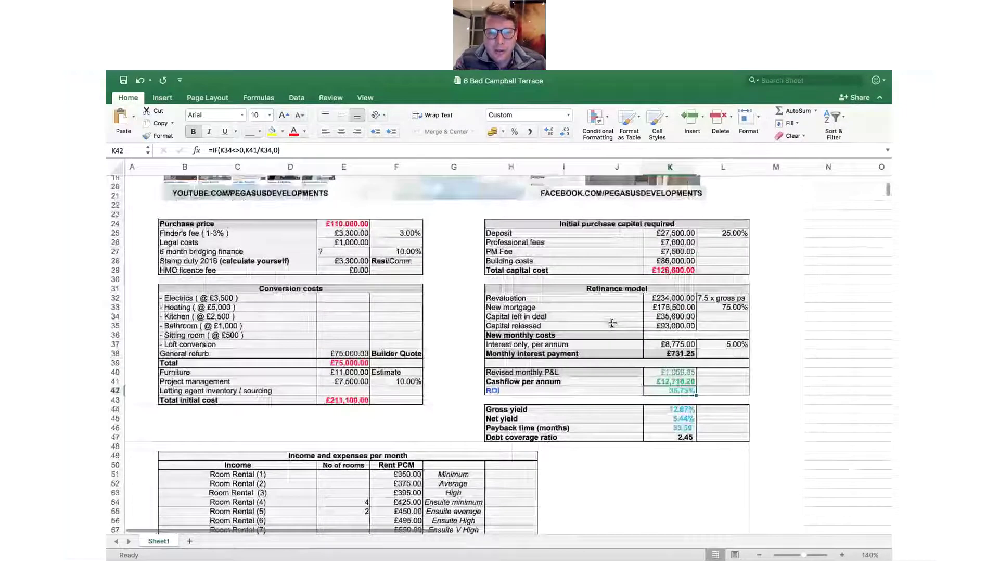
scroll(613, 323, "up", 6)
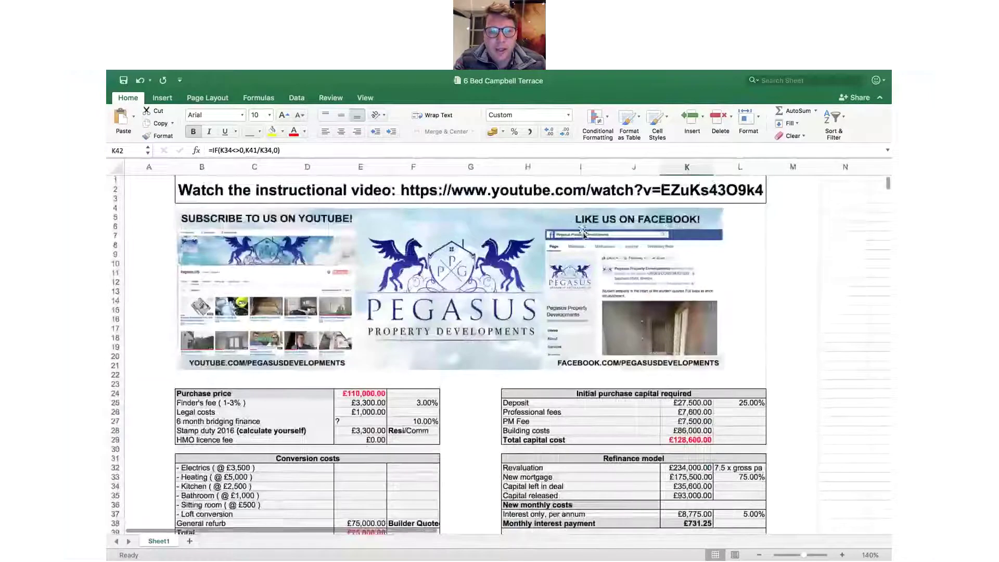
left_click(577, 191)
scroll(567, 234, "down", 6)
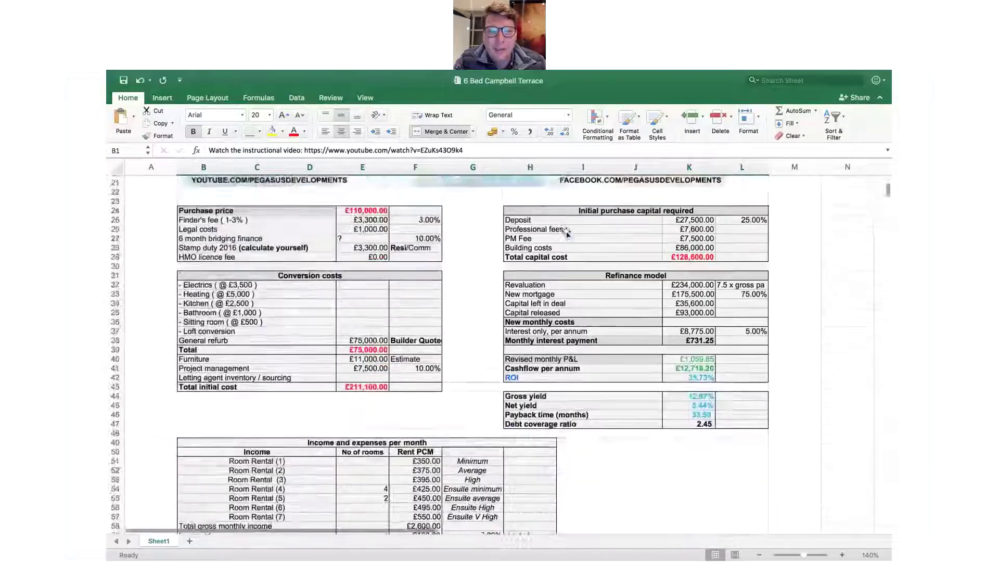
left_click(375, 198)
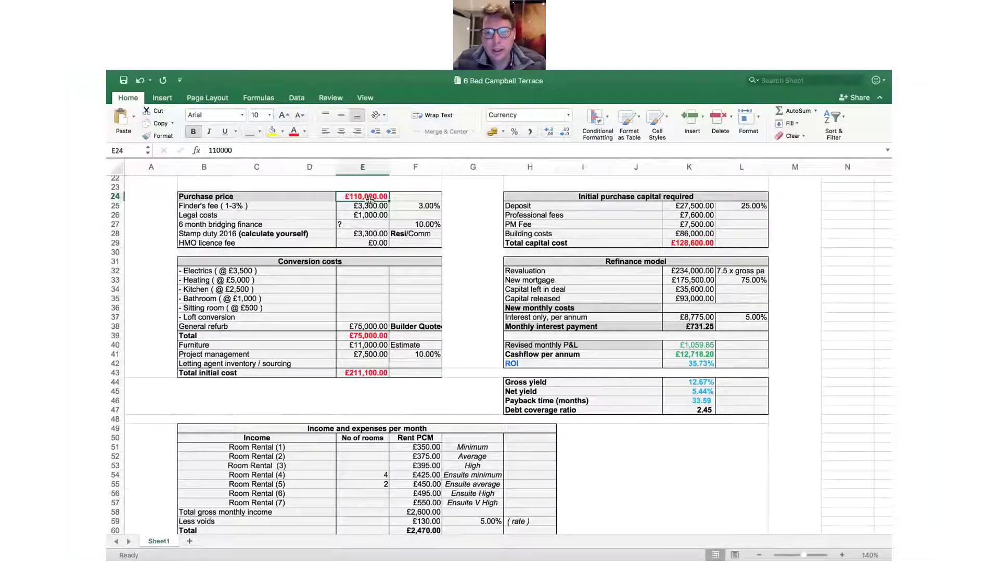
- Switch to the Demio webinar to check the attendees' chat and return to the 6 Bed Campbell Terrace spreadsheet in Excel
key("ctrl+Right")
key("super+Tab")
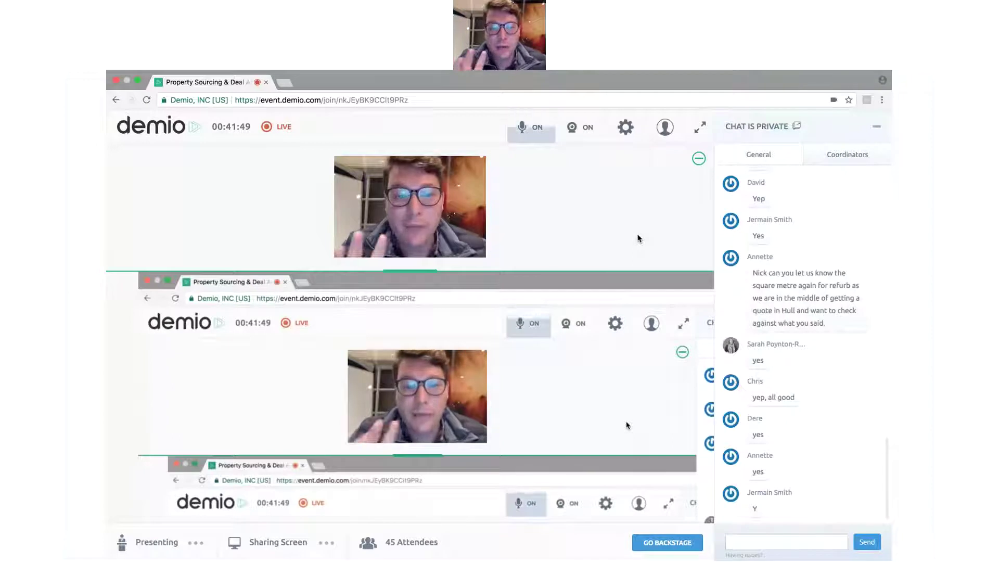
key("ctrl+Left")
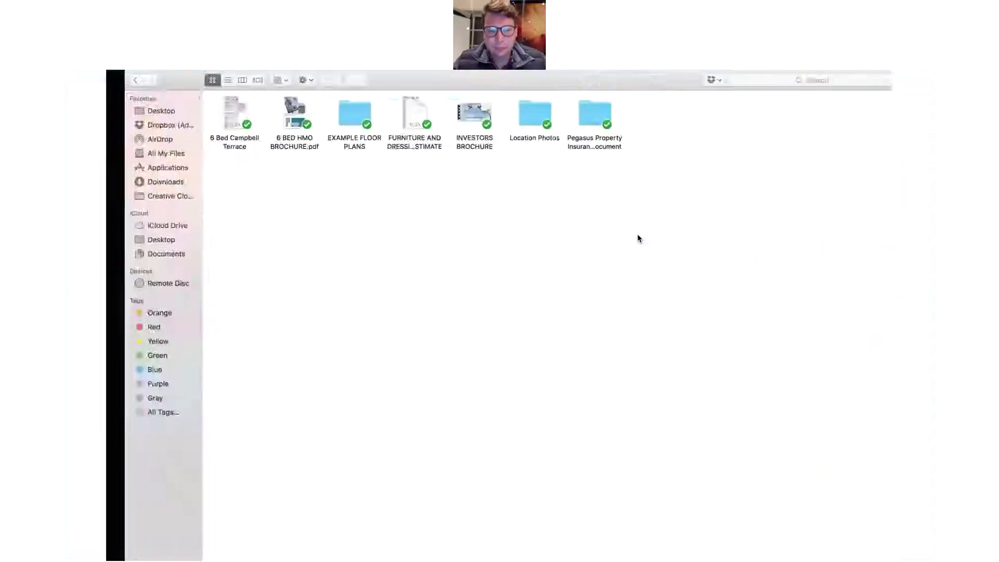
key("ctrl+Left")
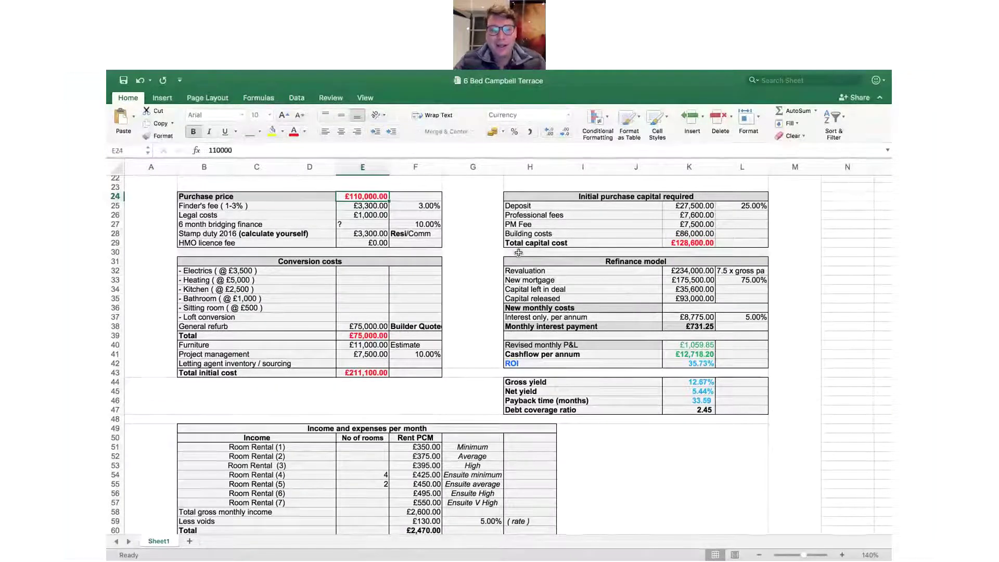
- Revisit the general refurb quote and the purchase costs, covering purchase price, finder's fee, legal costs, bridging finance and stamp duty
left_click(346, 329)
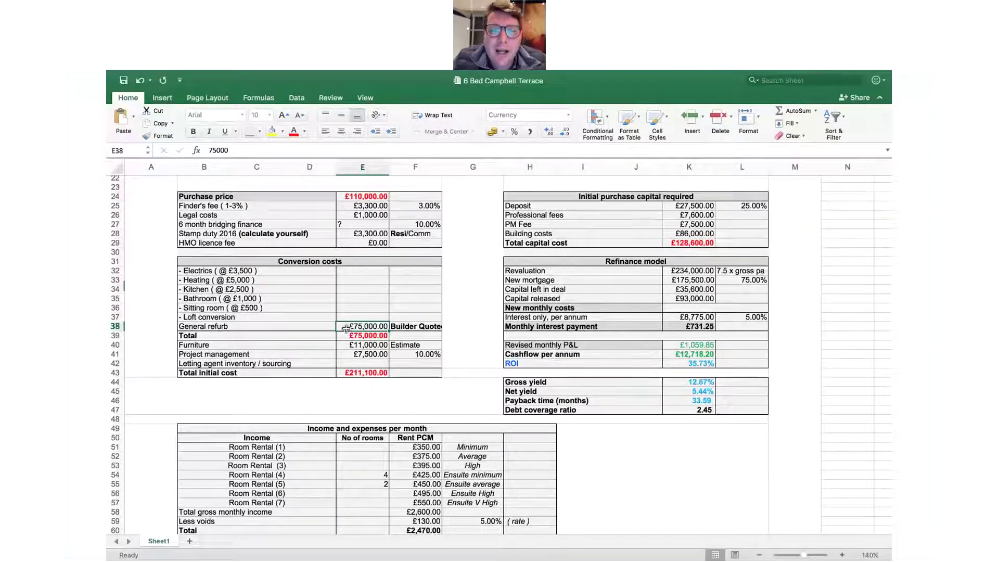
left_click(350, 199)
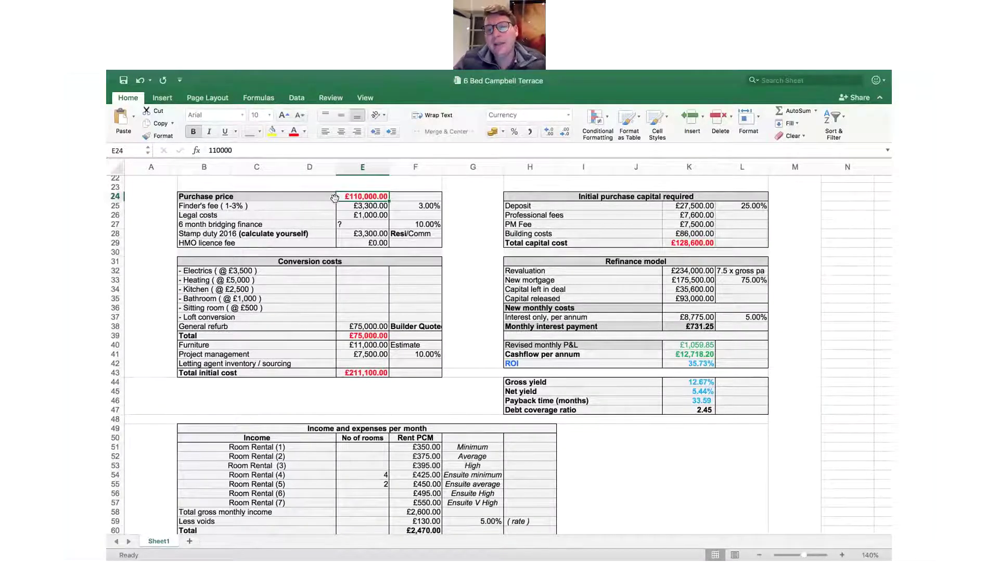
key("Down")
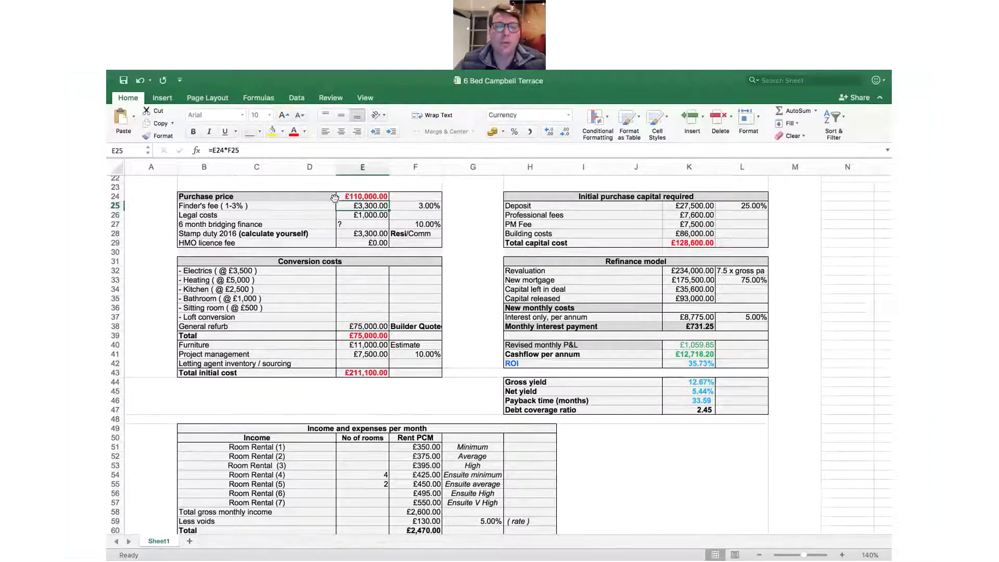
key("Down")
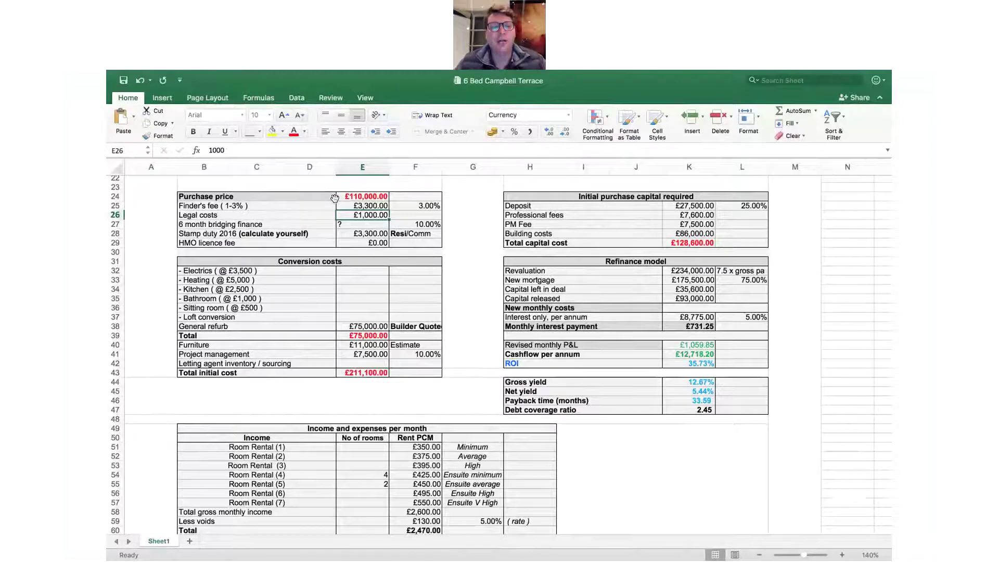
key("Up")
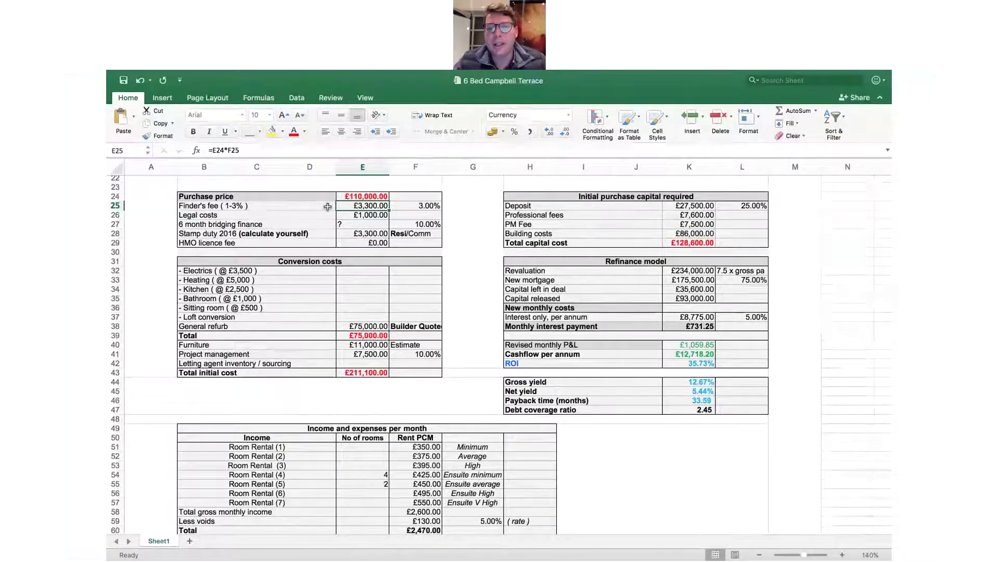
key("Down")
key("Down")
key("Down")
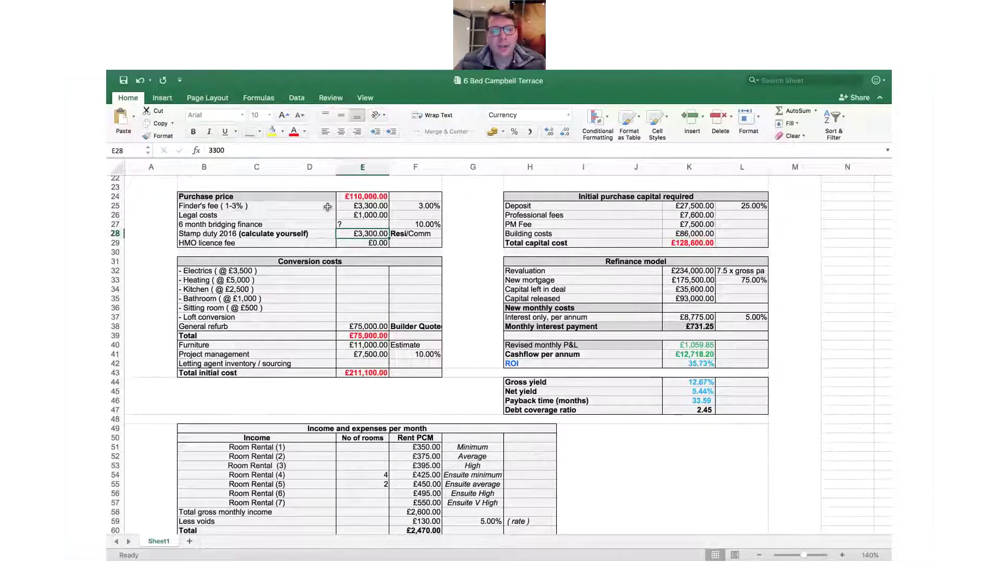
key("Up")
key("Up")
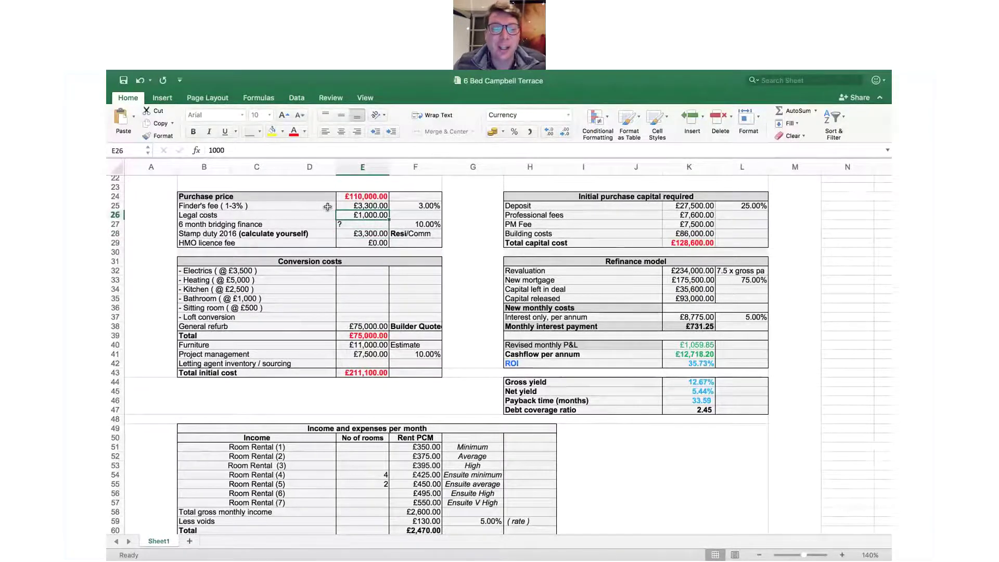
- Point out the general refurb figure based on the builder's quote in the conversion costs
scroll(327, 207, "down", 2)
left_click(346, 304)
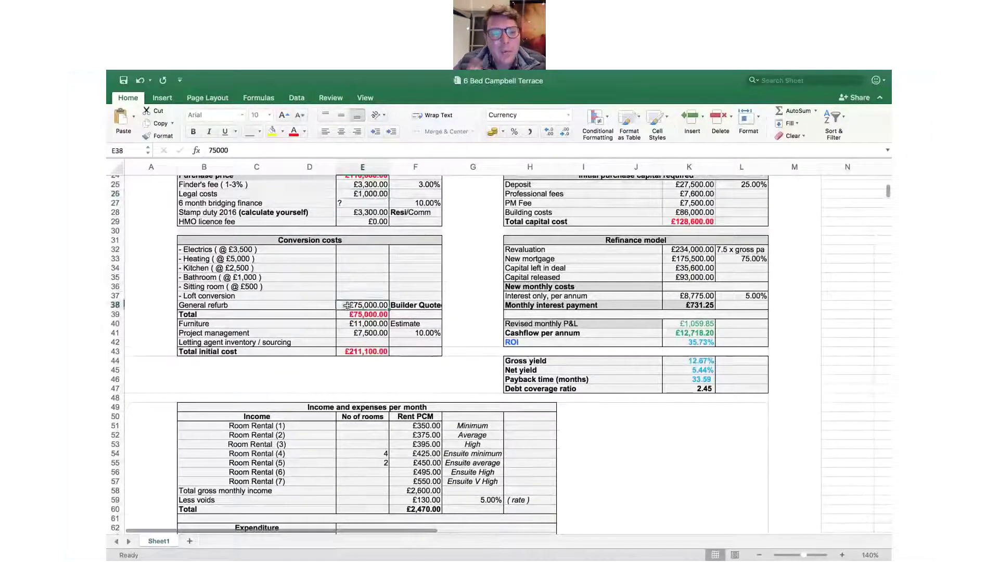
scroll(347, 305, "up", 2)
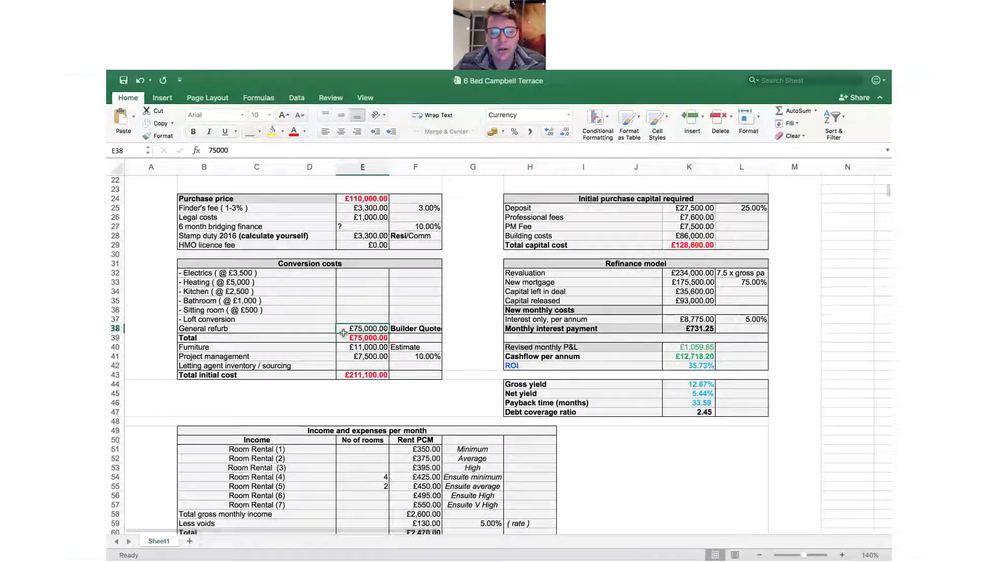
- Set Room Rental (5) to 6 rooms, clear the Room Rental (4) count, and check the refinance model's ROI
scroll(345, 333, "down", 7)
left_click(378, 412)
key("Down")
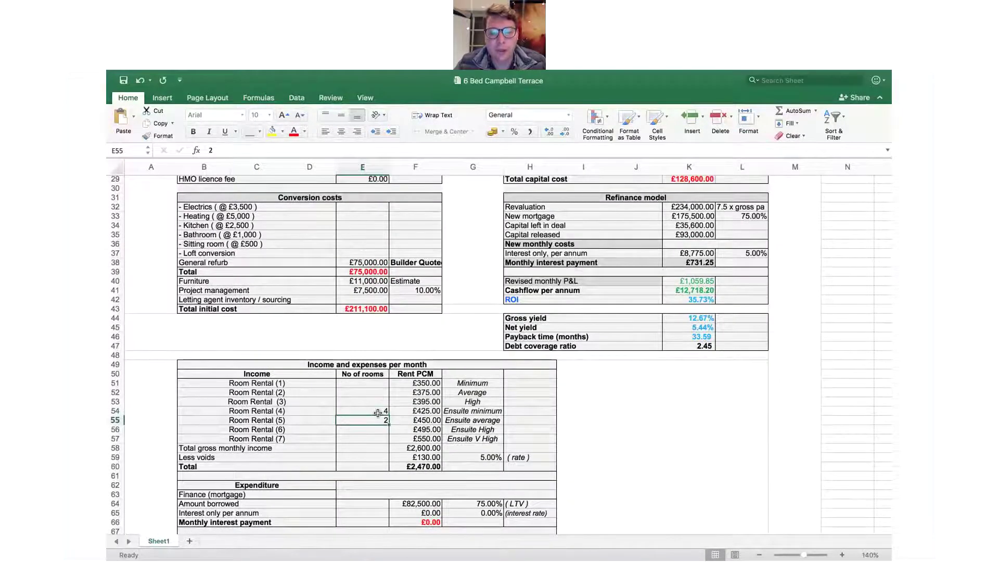
key("Delete")
type("6")
left_click(378, 412)
key("Delete")
key("Down")
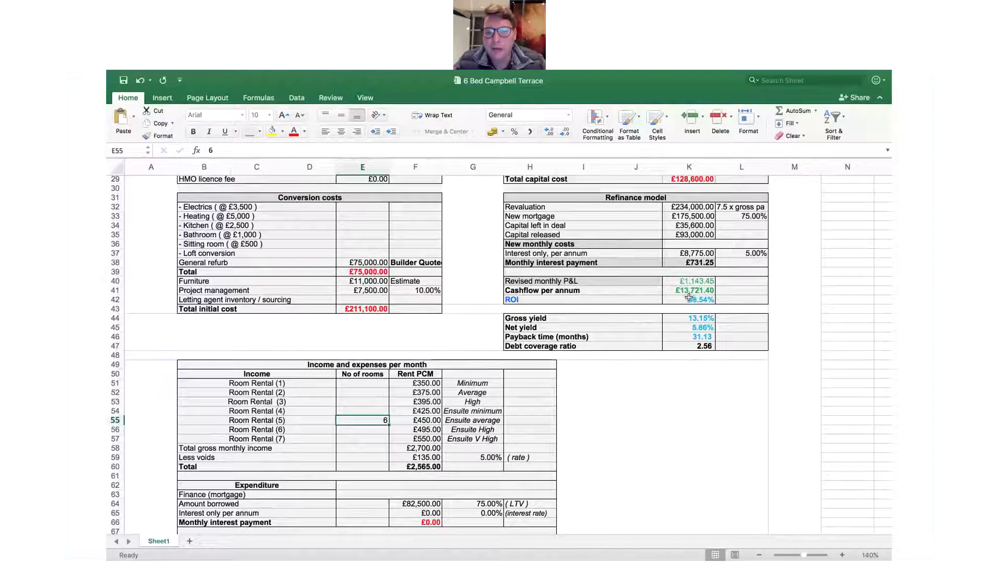
left_click(689, 299)
- Restore the room split to 2 rooms for Room Rental (5) and 4 rooms for Room Rental (4)
left_click(356, 422)
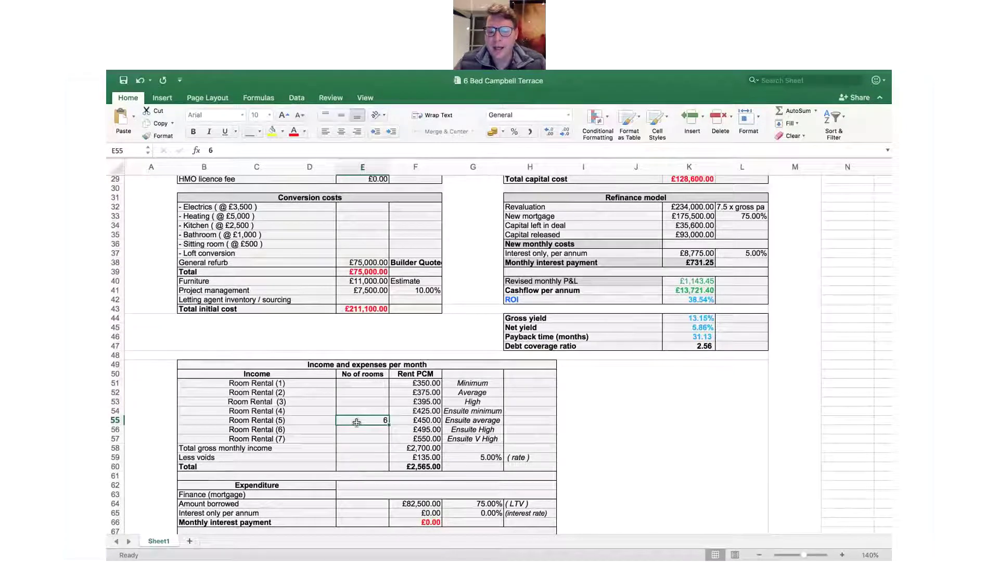
type("2")
key("Up")
type("4")
key("Down")
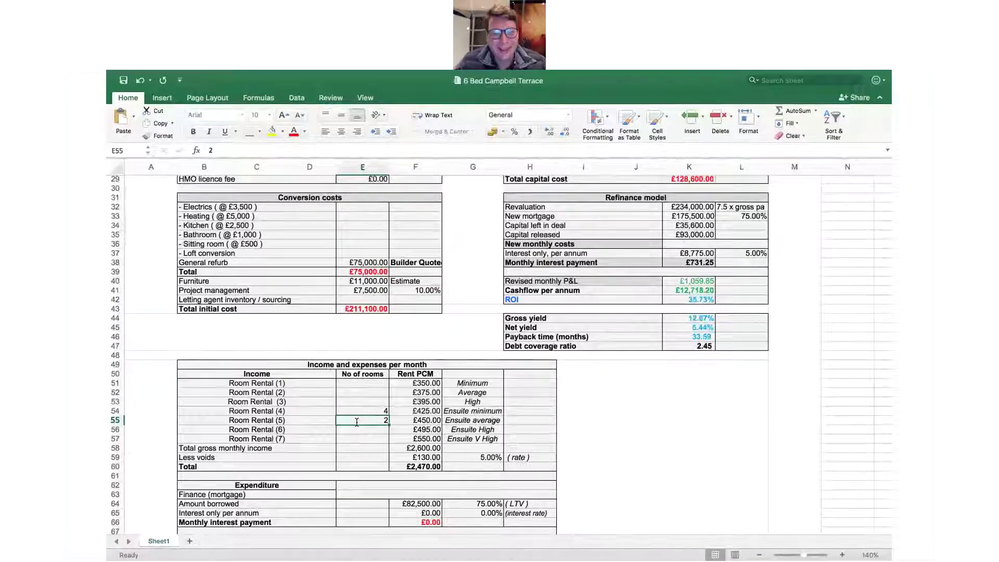
- Review the expenditure and running costs sections, singling out the council tax and TV license budget figures
scroll(357, 422, "down", 3)
scroll(357, 422, "down", 10)
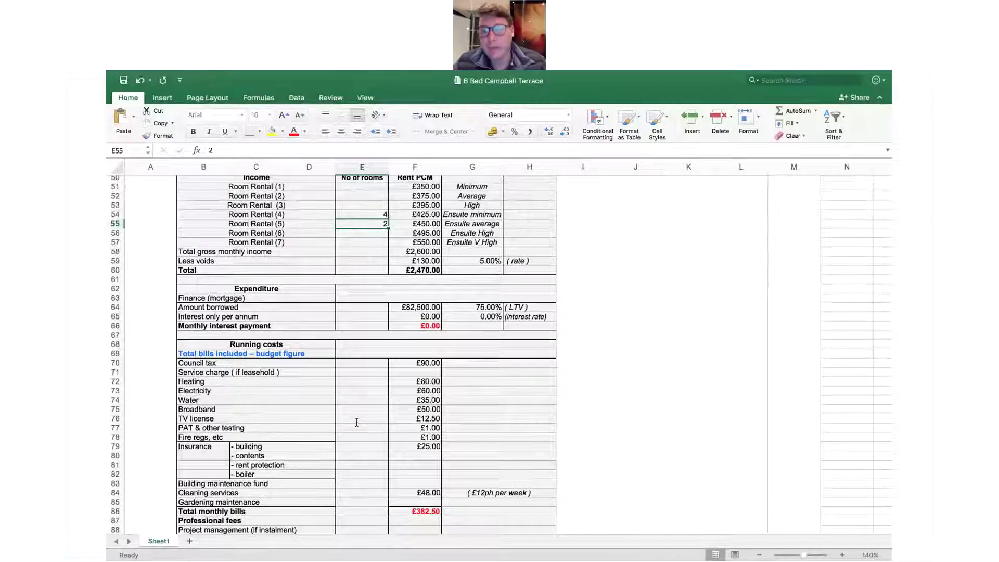
scroll(357, 421, "down", 3)
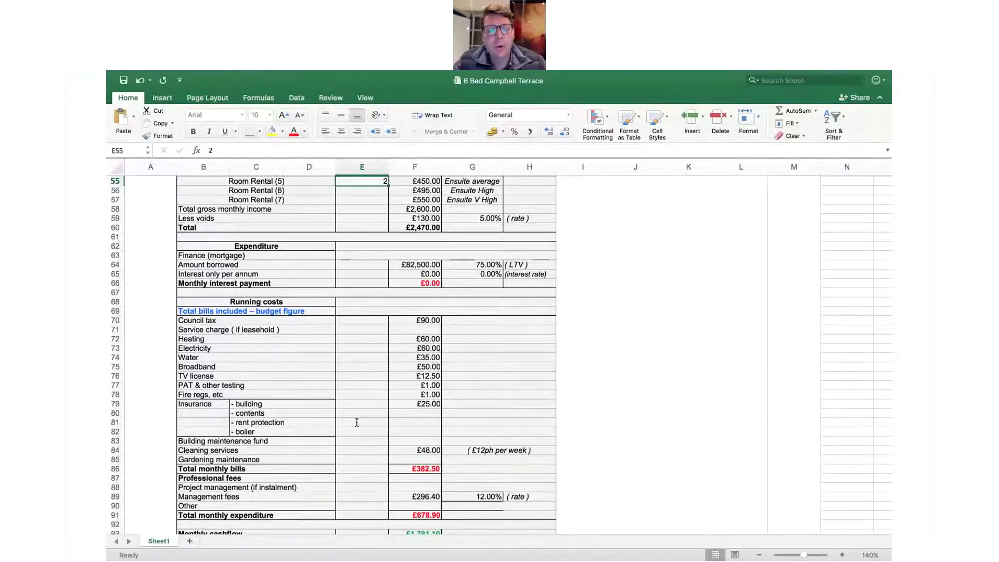
scroll(357, 422, "down", 3)
left_click(414, 276)
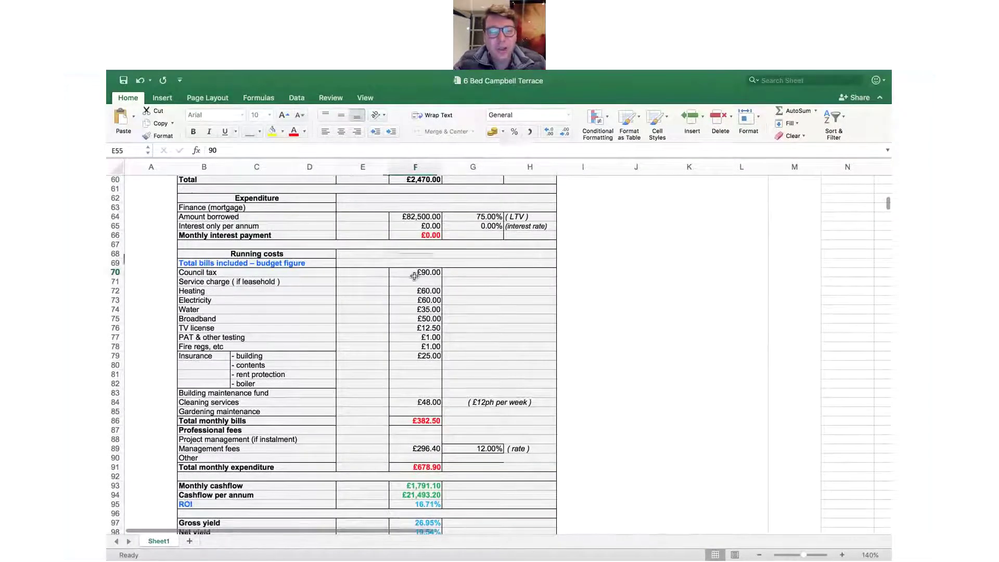
left_click(420, 329)
left_click(427, 271)
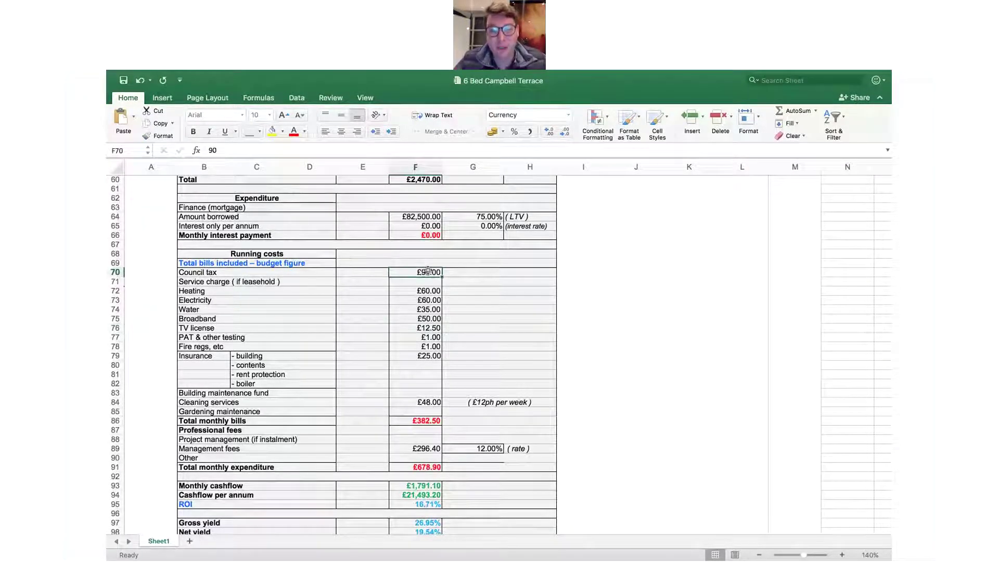
- Go through the heating, electricity, water and broadband budgets, down to the total bills, monthly cashflow and yields
left_click(396, 288)
key("Down")
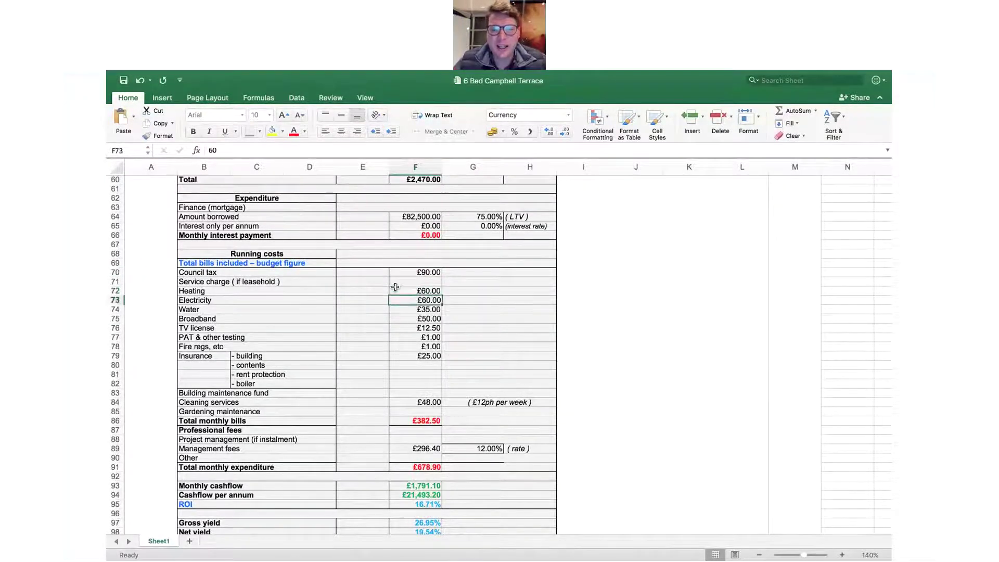
left_click(395, 288)
key("Down")
key("Down")
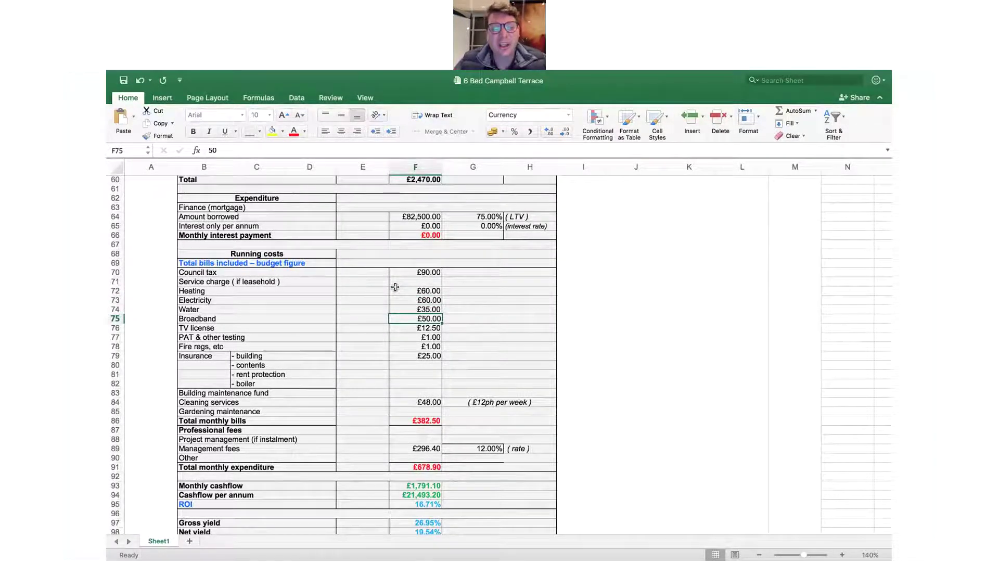
key("Down")
scroll(395, 287, "down", 1)
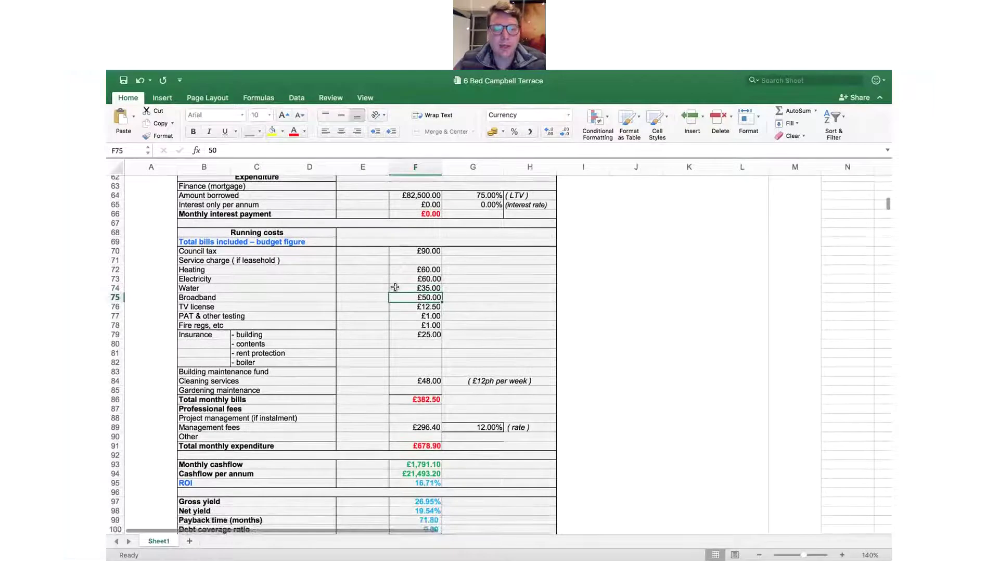
scroll(396, 287, "down", 2)
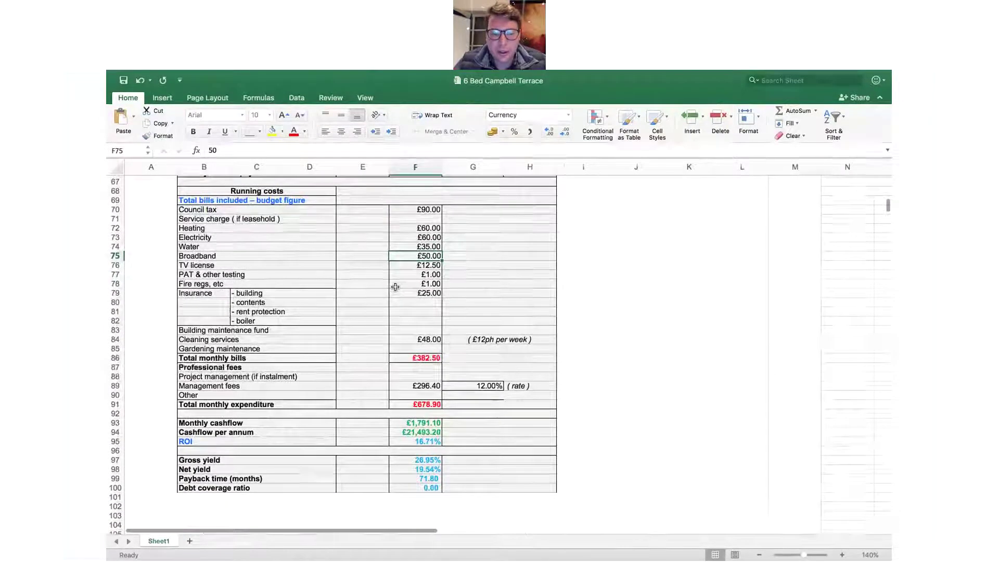
- Return to the refinance model and examine the revaluation figure alongside the purchase and conversion costs
scroll(395, 287, "up", 10)
scroll(395, 287, "up", 3)
scroll(395, 287, "left", 1)
scroll(395, 287, "up", 1)
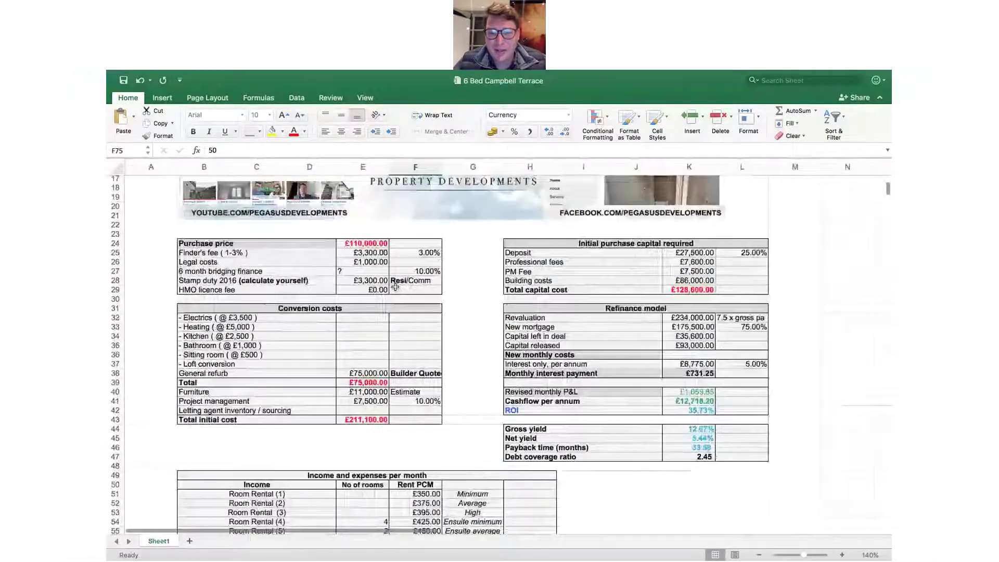
left_click(685, 317)
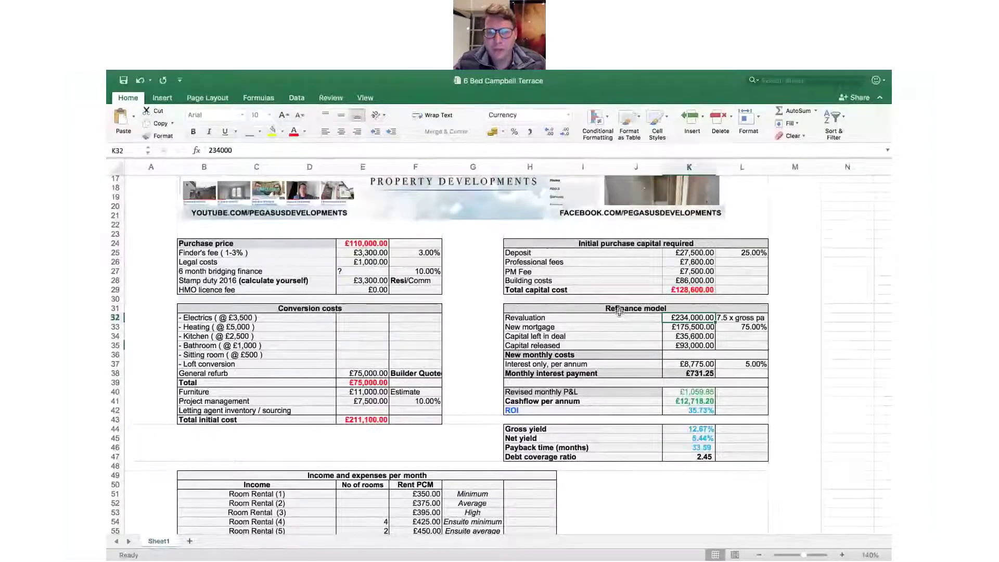
scroll(619, 311, "down", 1)
scroll(619, 311, "down", 4)
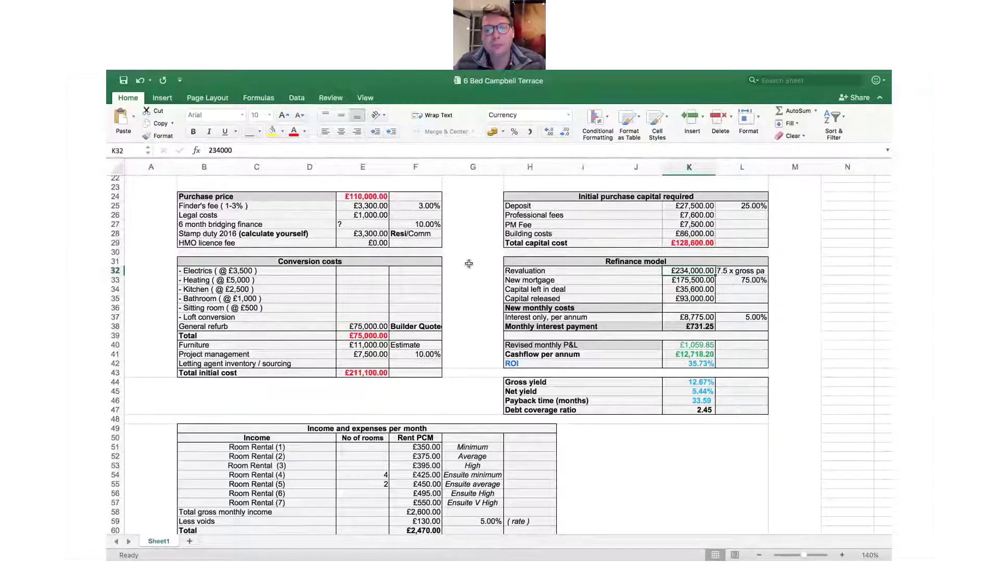
- Switch from Excel to the Demio webinar to read the attendees' chat questions
key("super+h")
key("super+Tab")
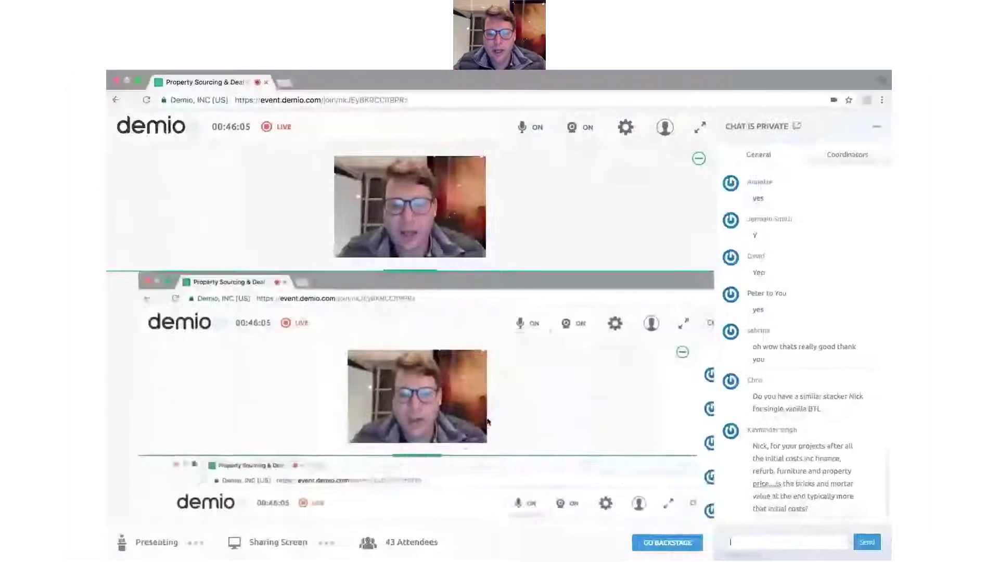
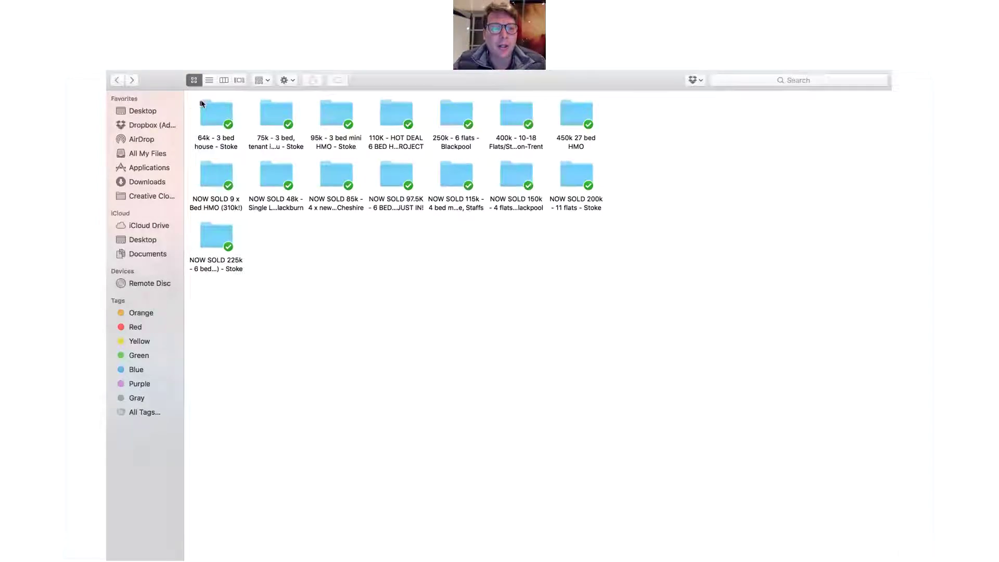
- Open the 110K 6 bed HMO deal folder in Finder, look inside the Pegasus Property insurance document folder and go back
double_click(395, 123)
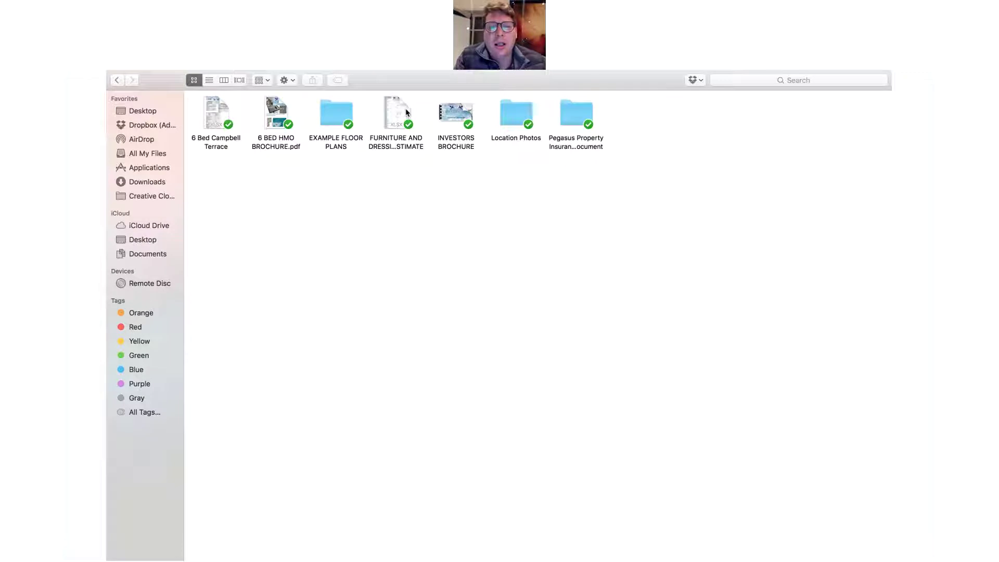
left_click(567, 146)
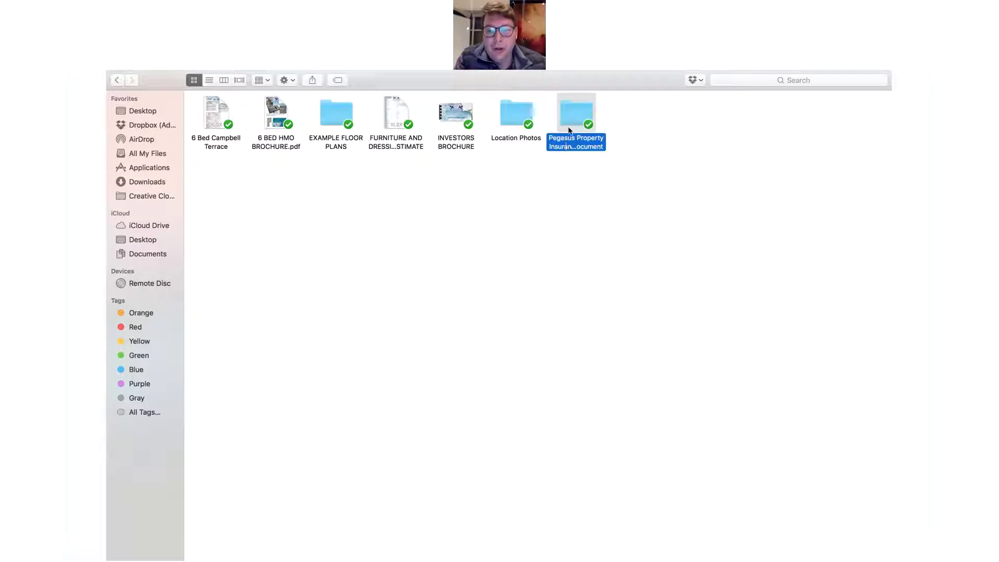
double_click(571, 119)
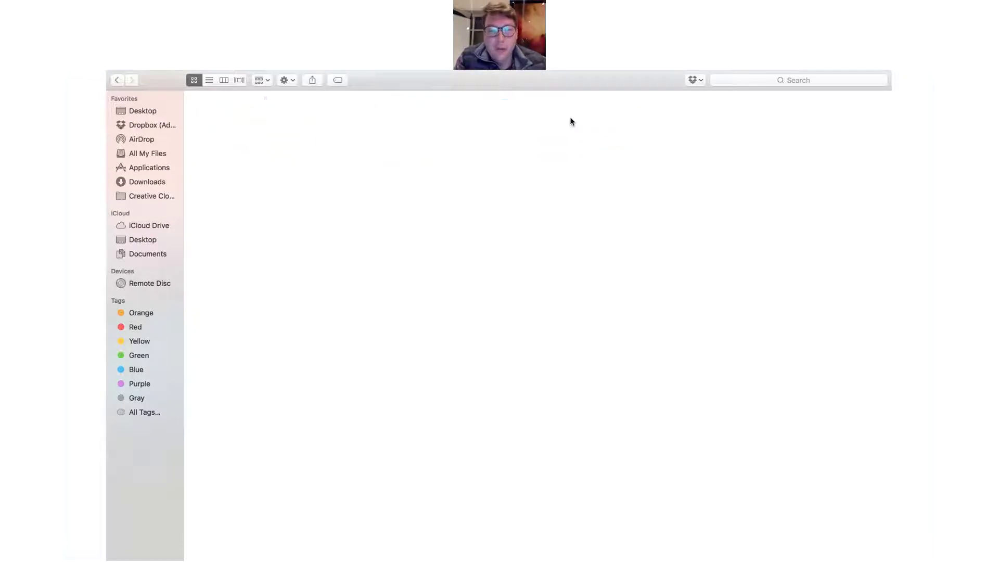
left_click(116, 81)
- Move the insurance document and Location Photos folders below the other items and open Location Photos
left_click_drag(566, 145, 566, 332)
left_click_drag(516, 114, 455, 273)
double_click(453, 274)
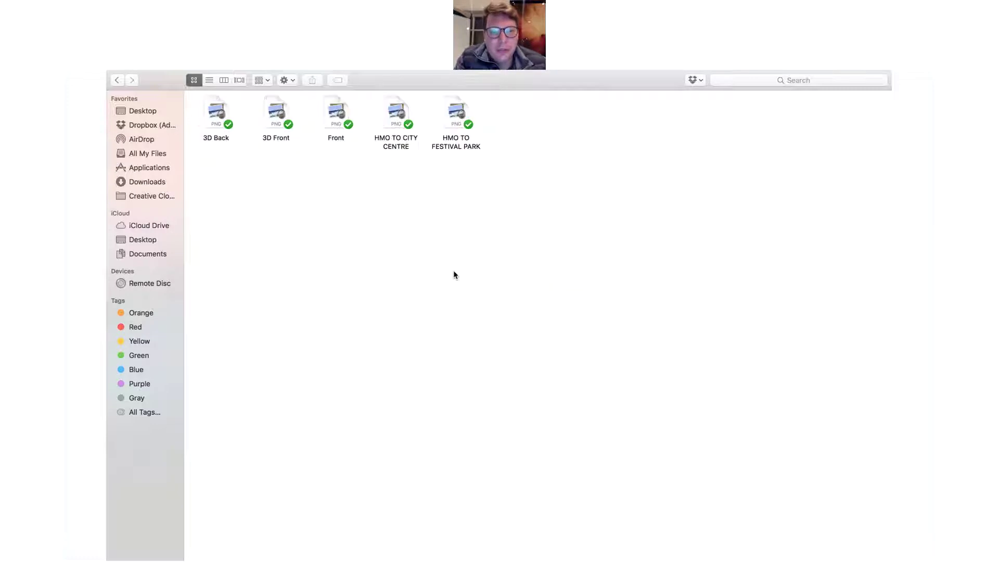
- View the Front, 3D Front and 3D Back pictures of the property in Preview
double_click(334, 120)
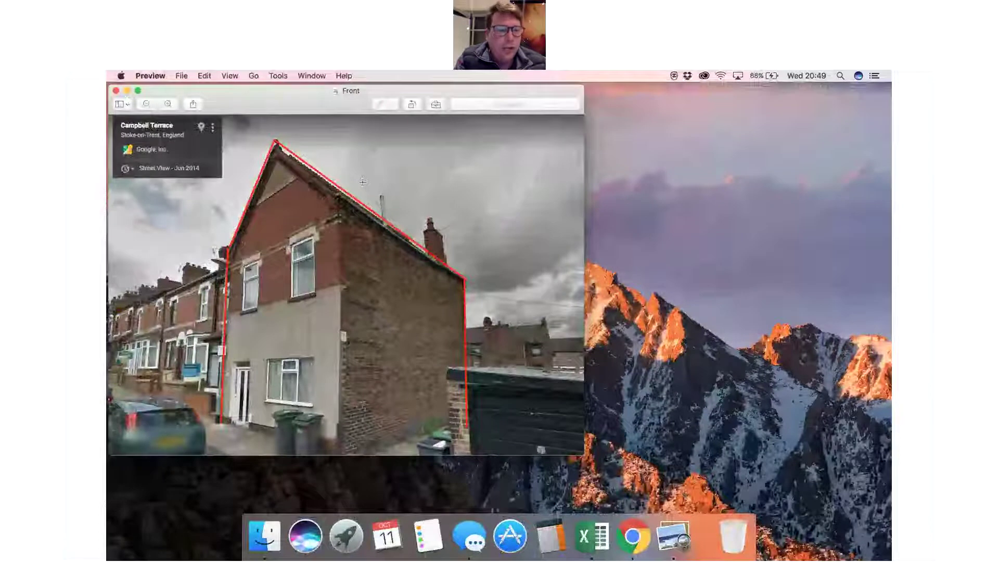
key("ctrl+Right")
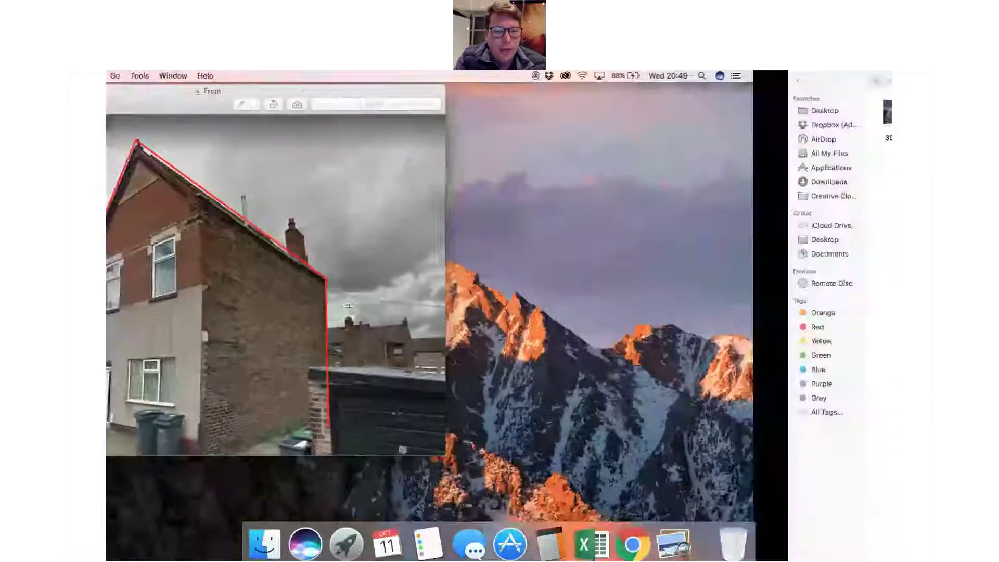
double_click(275, 112)
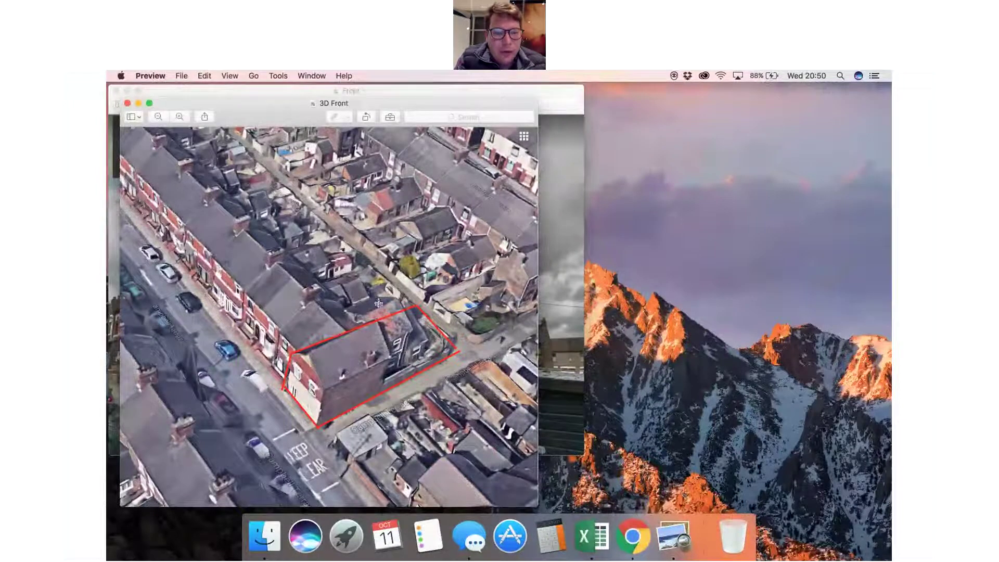
key("ctrl+Right")
left_click(224, 109)
double_click(225, 109)
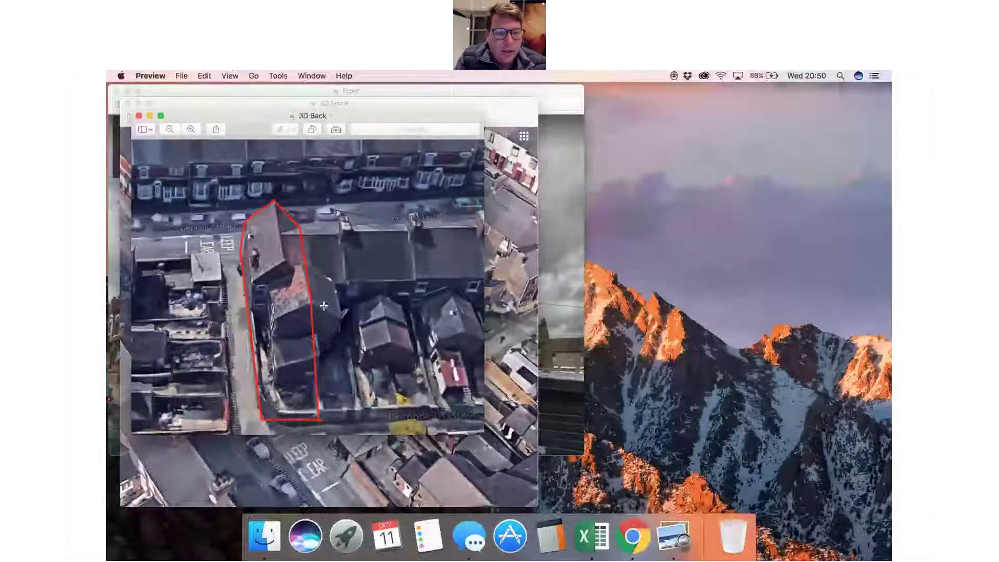
- Close the 3D Back and 3D Front pictures, look at the Front photo again and return to the Location Photos folder
left_click(139, 115)
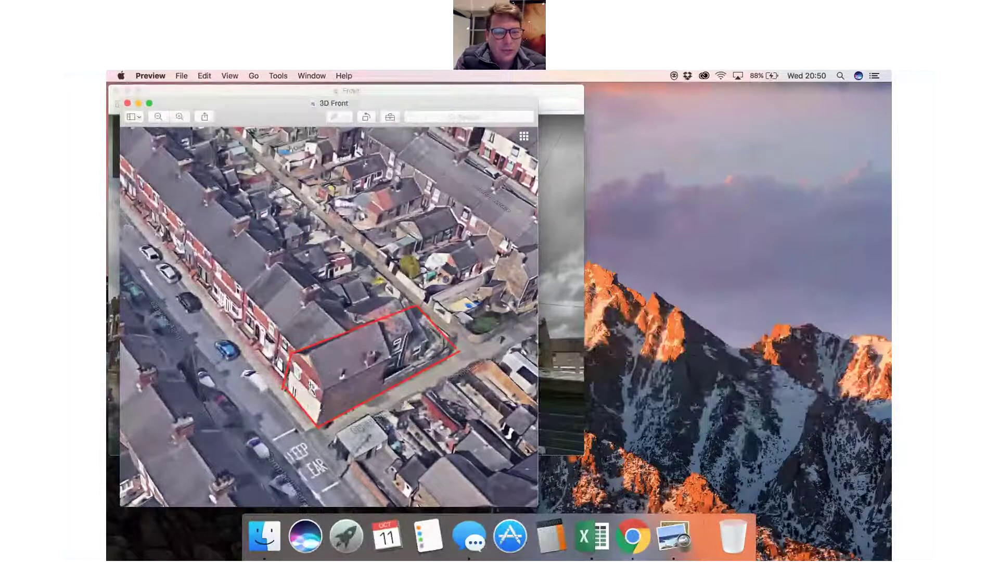
left_click(127, 103)
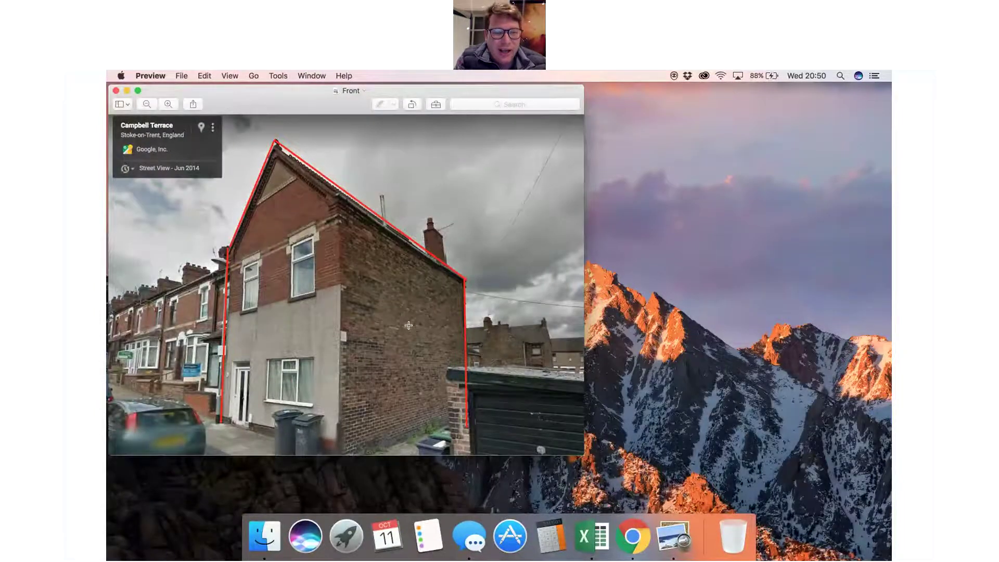
left_click(115, 91)
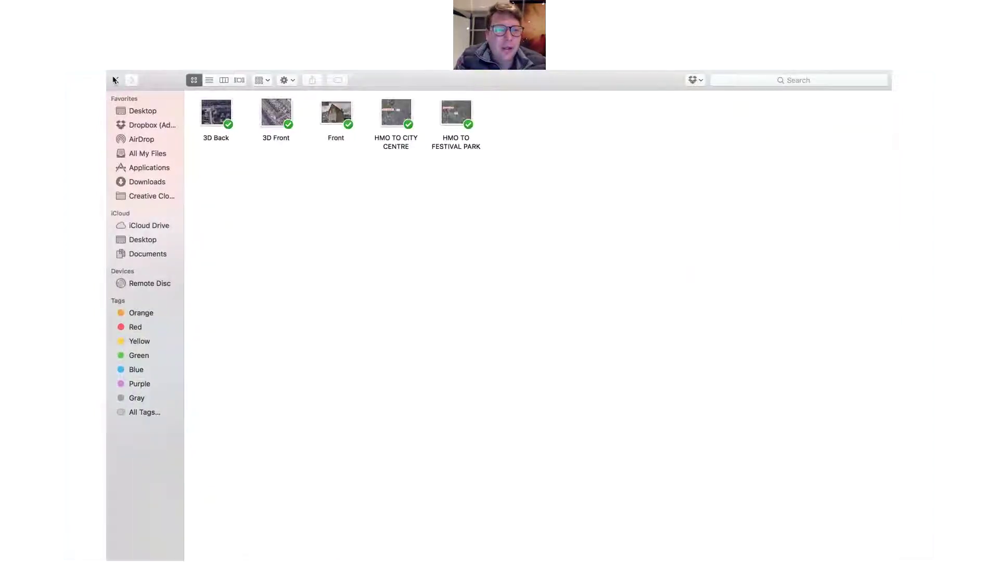
left_click(115, 79)
left_click(132, 79)
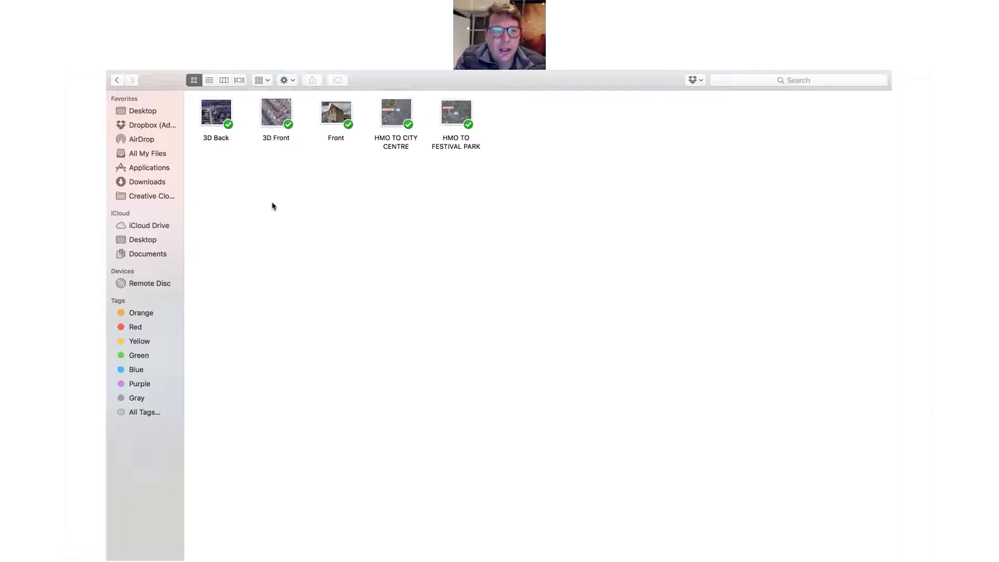
- View the HMO TO CITY CENTRE and HMO TO FESTIVAL PARK route maps, closing each one after viewing
double_click(397, 113)
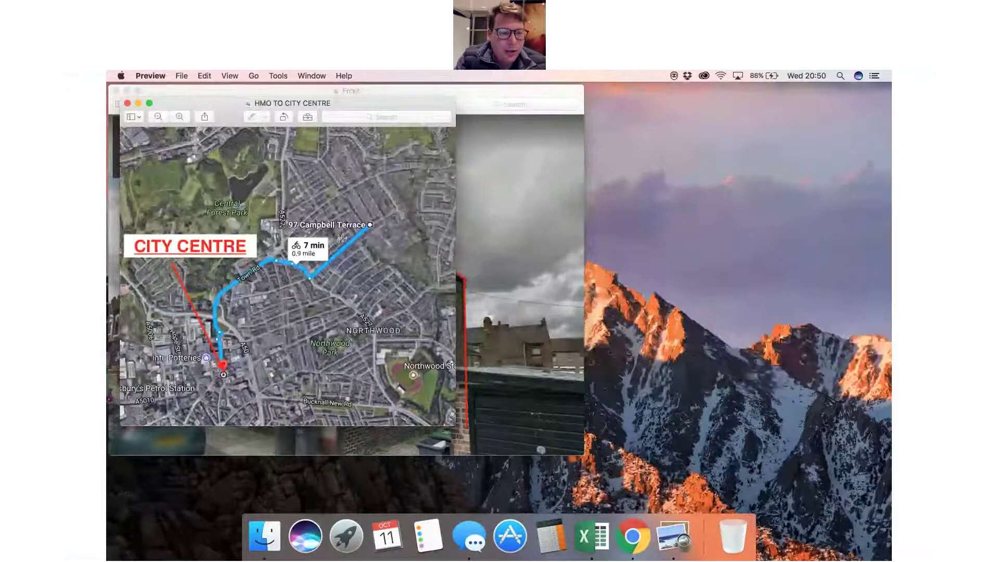
left_click(127, 103)
key("ctrl+Right")
key("Right")
key("super+o")
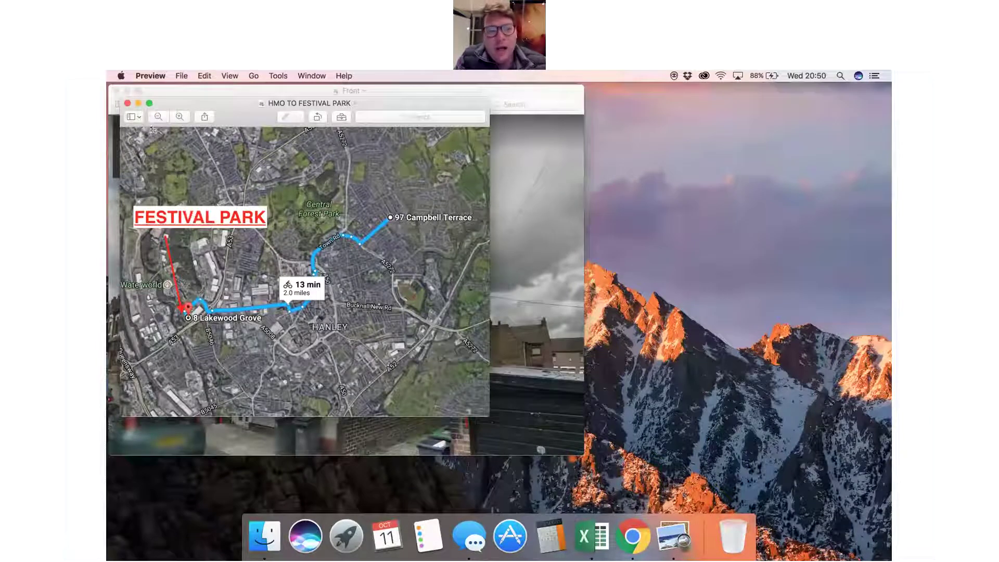
left_click(128, 103)
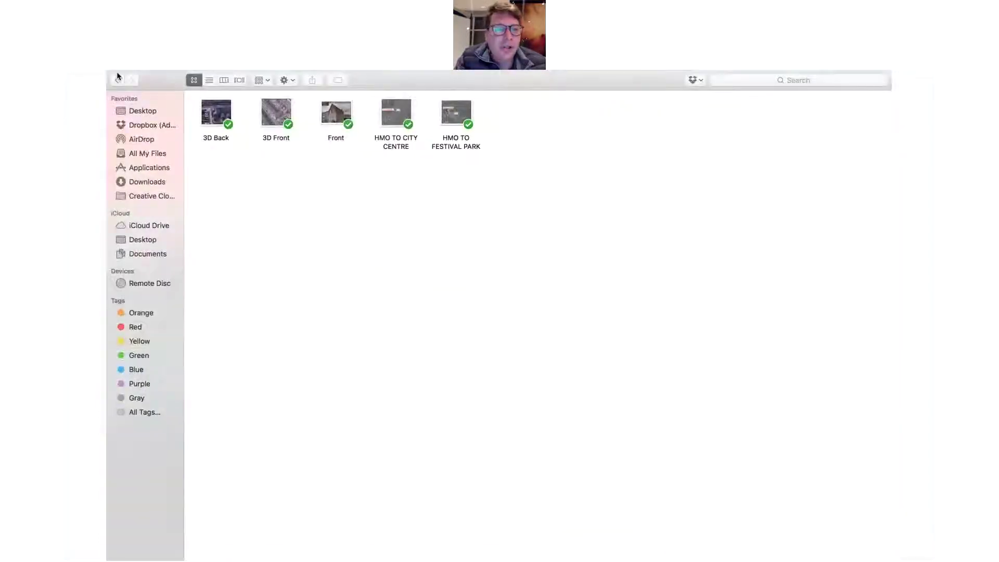
- Reposition Location Photos and INVESTORS BROCHURE in the deal folder and open the brochure in Acrobat Reader
left_click(118, 80)
left_click_drag(451, 271, 478, 313)
left_click(439, 236)
left_click_drag(452, 128, 407, 247)
double_click(406, 248)
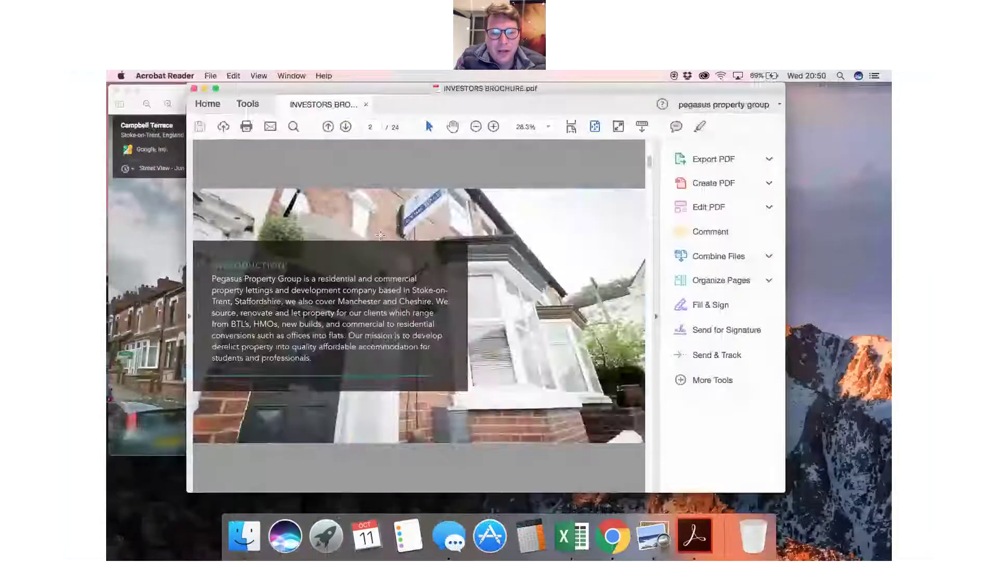
- Read through the investors brochure from the introduction to the Why Invest in Stoke-on-Trent page
scroll(381, 235, "down", 5)
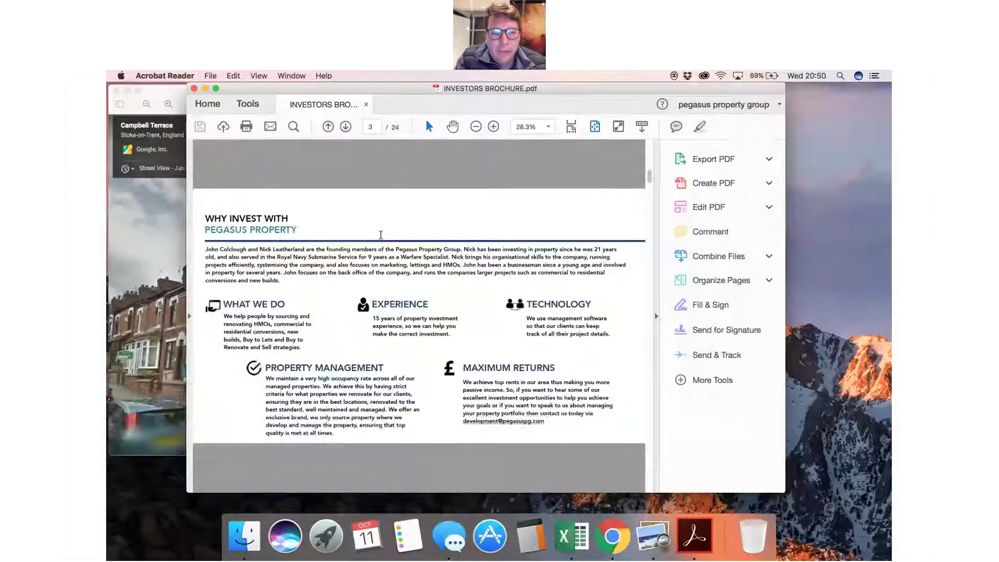
scroll(380, 235, "down", 2)
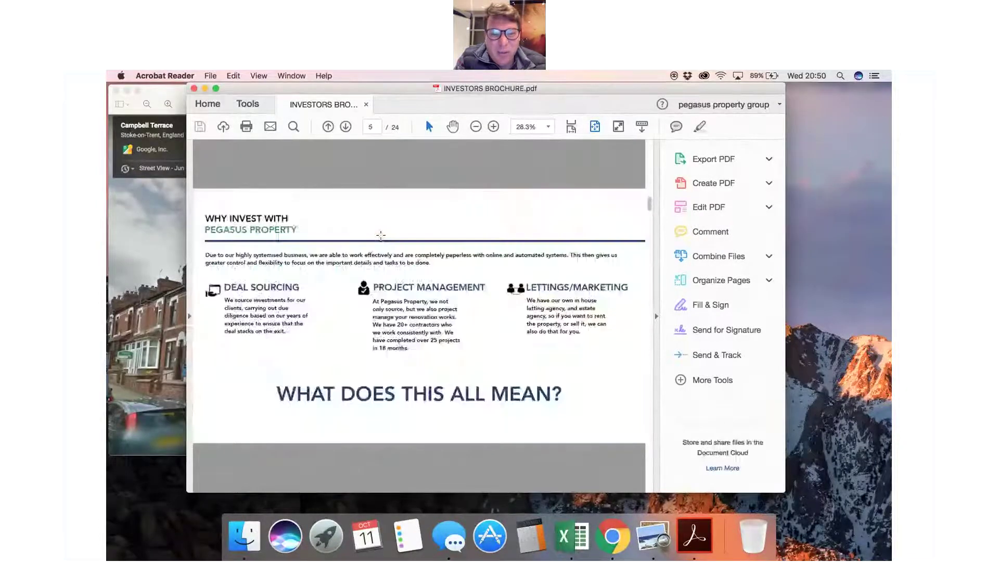
scroll(380, 235, "down", 4)
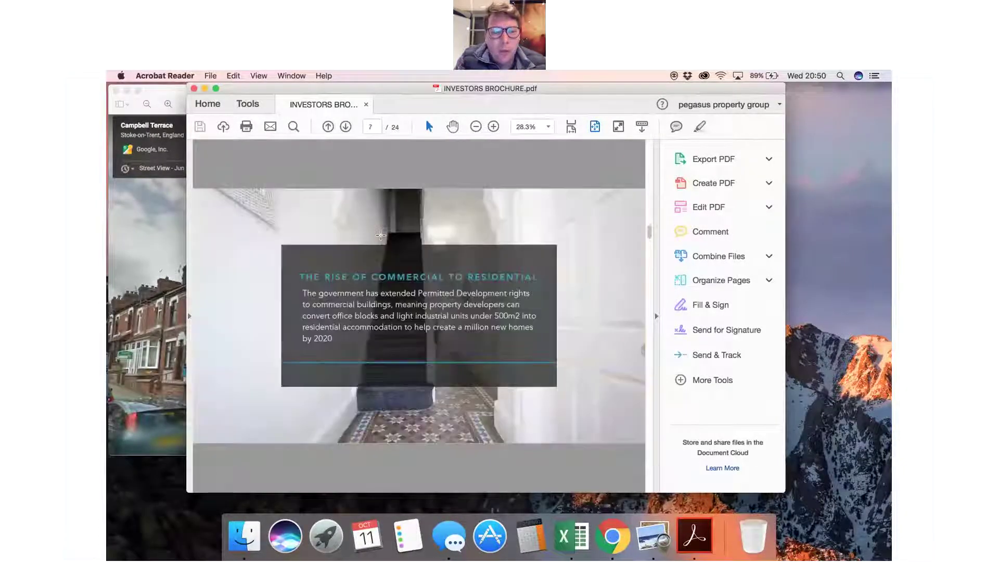
scroll(381, 235, "down", 6)
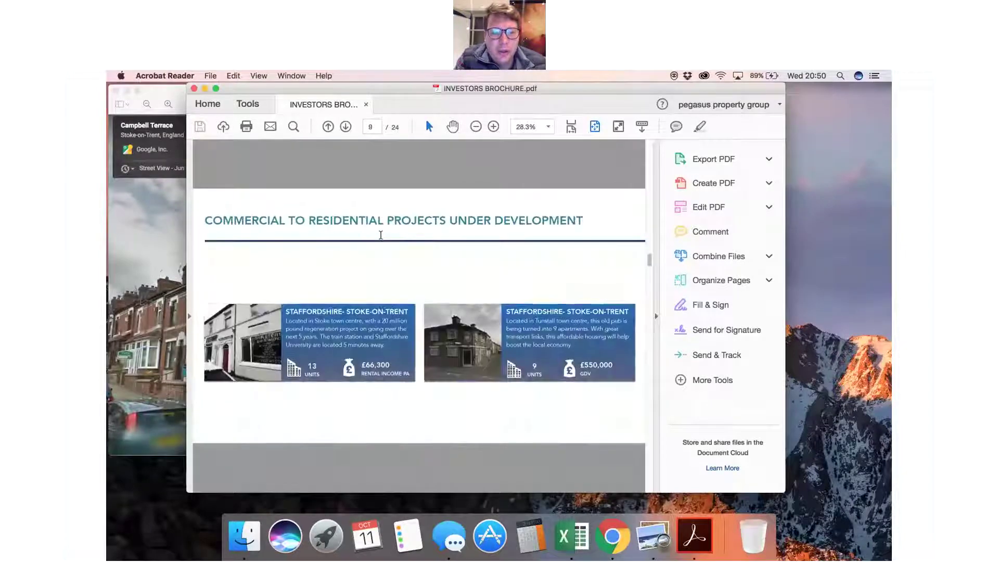
scroll(381, 236, "down", 4)
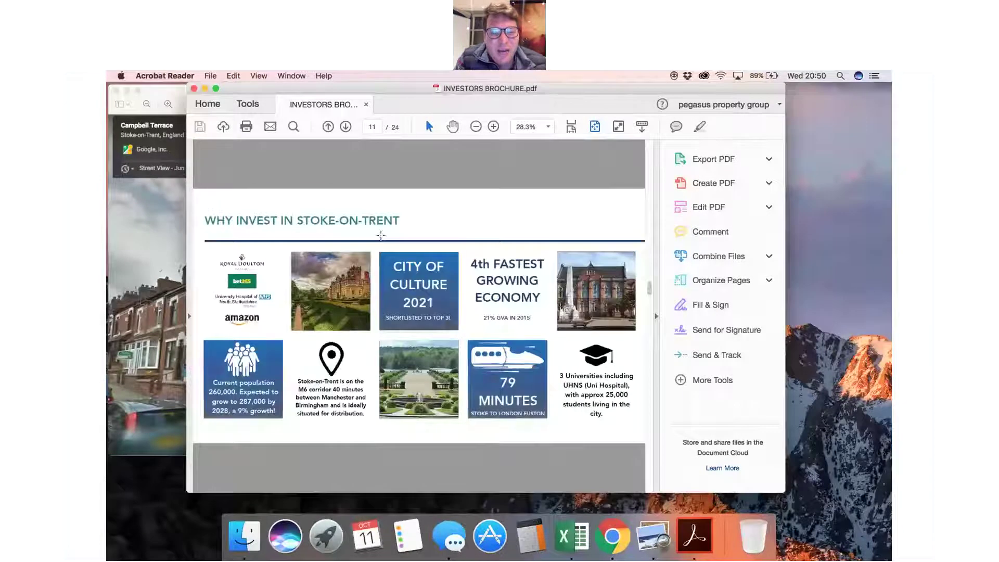
scroll(381, 235, "up", 1)
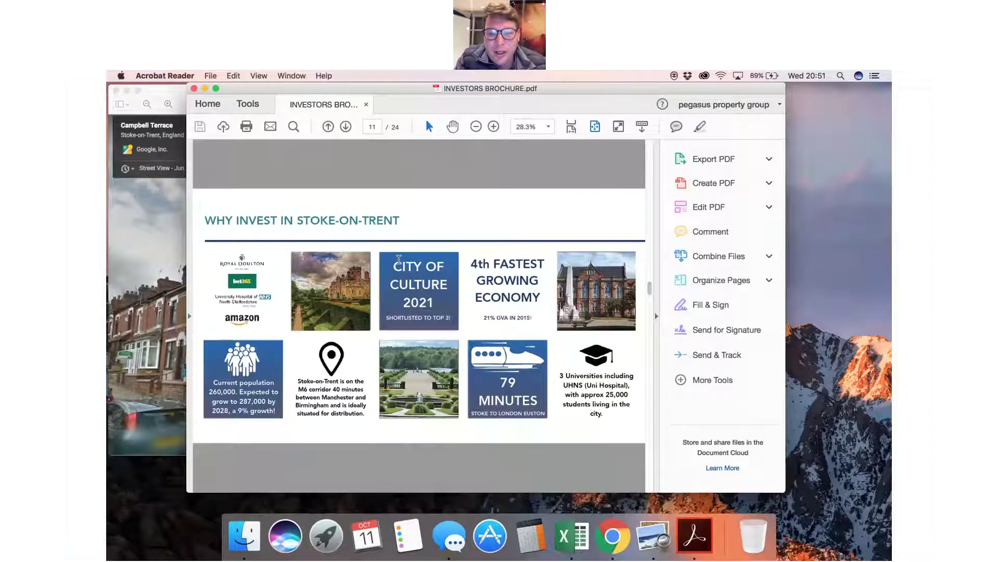
- Look at the Sheppard Street and Dominic Street case studies in the brochure and close the document
scroll(398, 259, "down", 1)
scroll(399, 259, "down", 1)
scroll(399, 260, "down", 1)
scroll(399, 260, "down", 1)
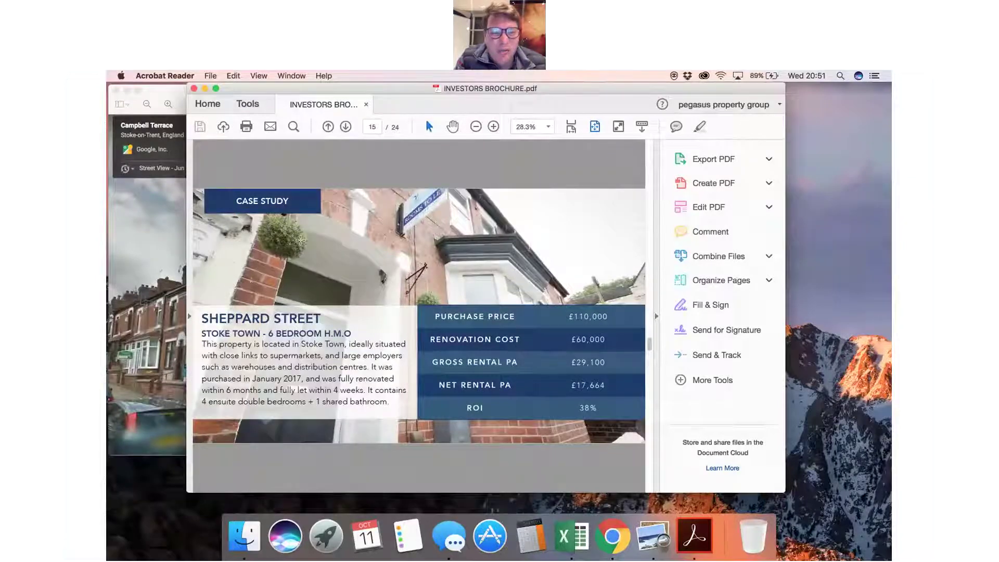
scroll(301, 241, "down", 1)
scroll(301, 241, "down", 1)
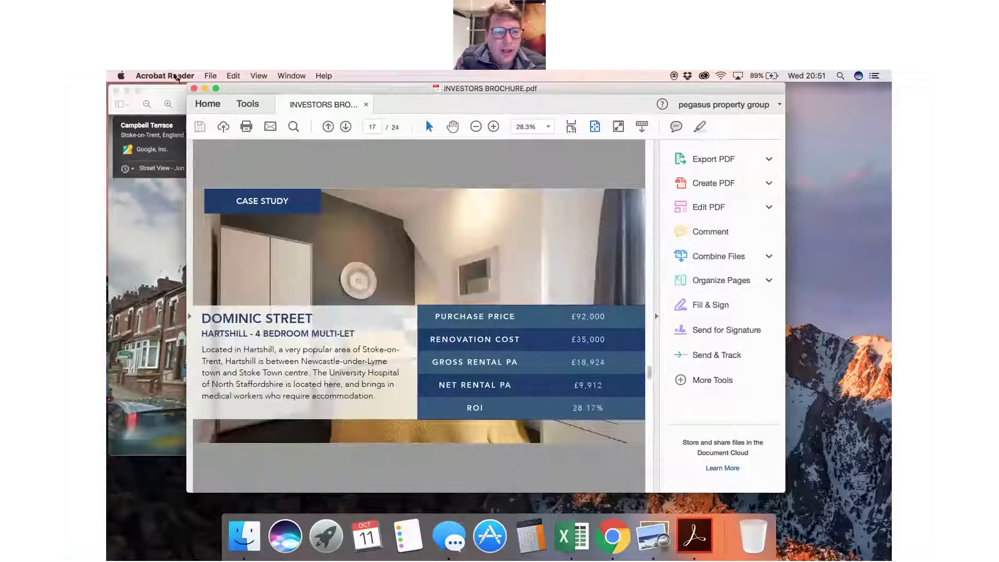
left_click(194, 89)
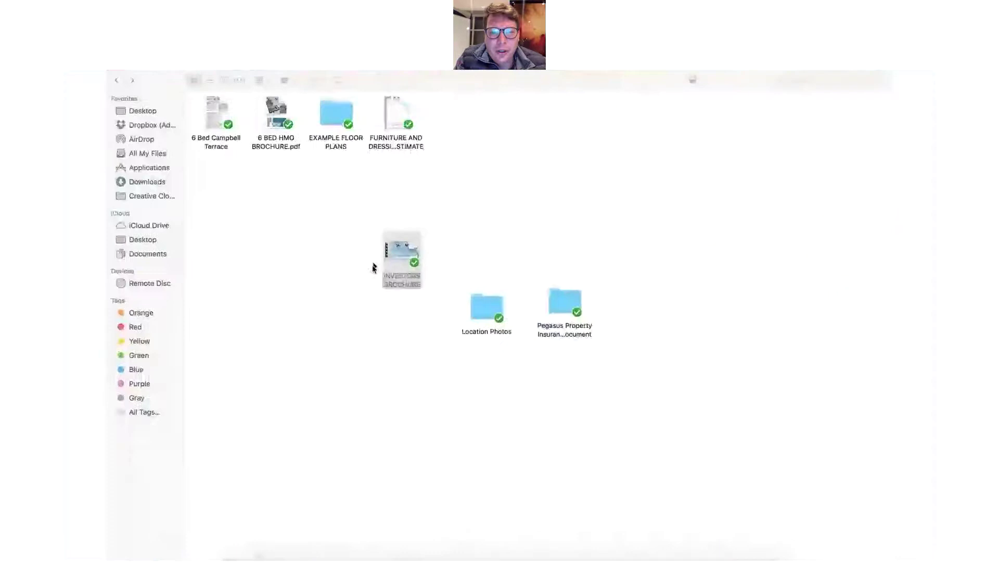
- Line up INVESTORS BROCHURE and EXAMPLE FLOOR PLANS beside Location Photos in the deal folder
left_click_drag(401, 258, 428, 308)
left_click(400, 224)
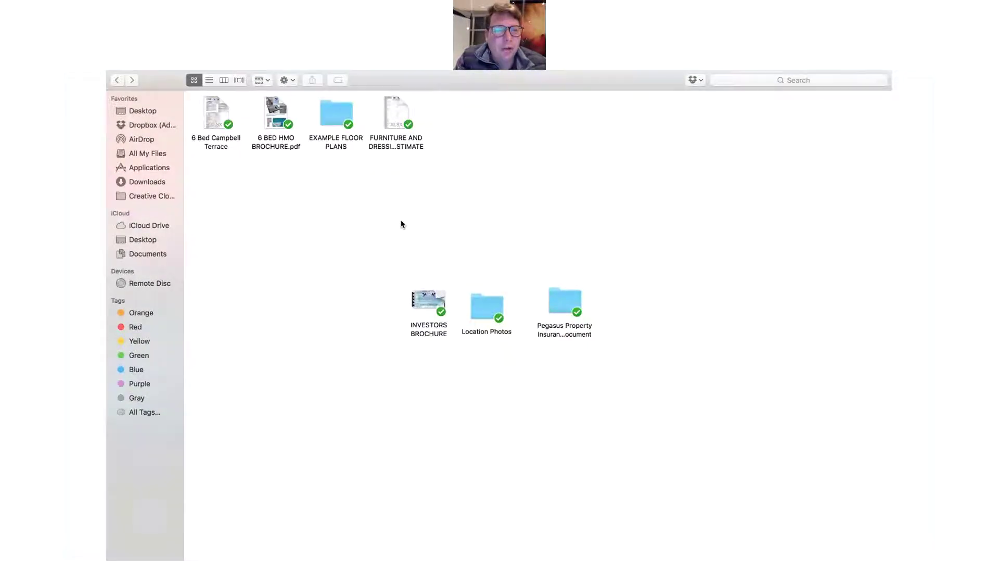
left_click_drag(342, 121, 367, 296)
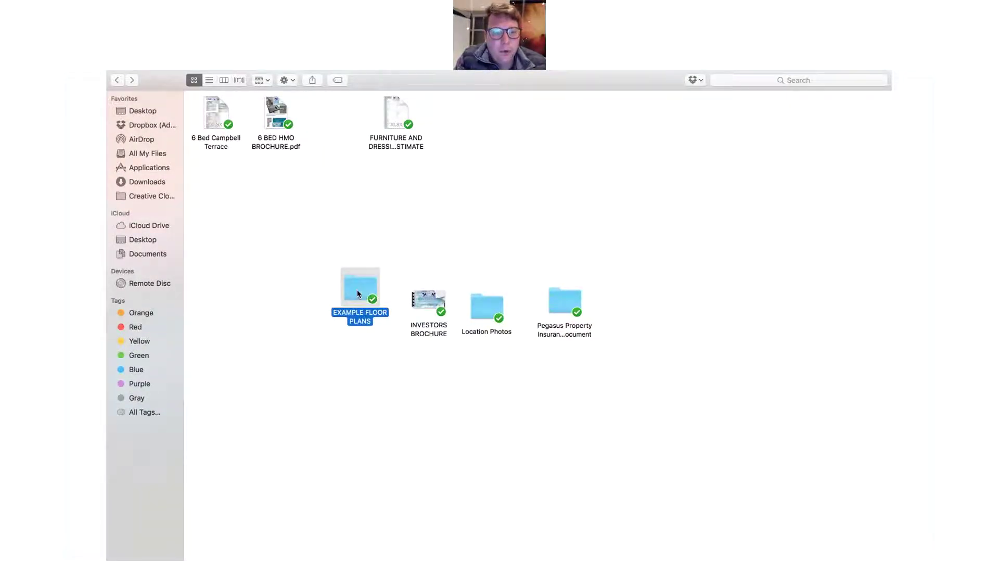
- View the Proposed First Floor and Proposed Ground Floor plans from the EXAMPLE FLOOR PLANS folder, closing the Front photo left open
double_click(357, 294)
double_click(342, 166)
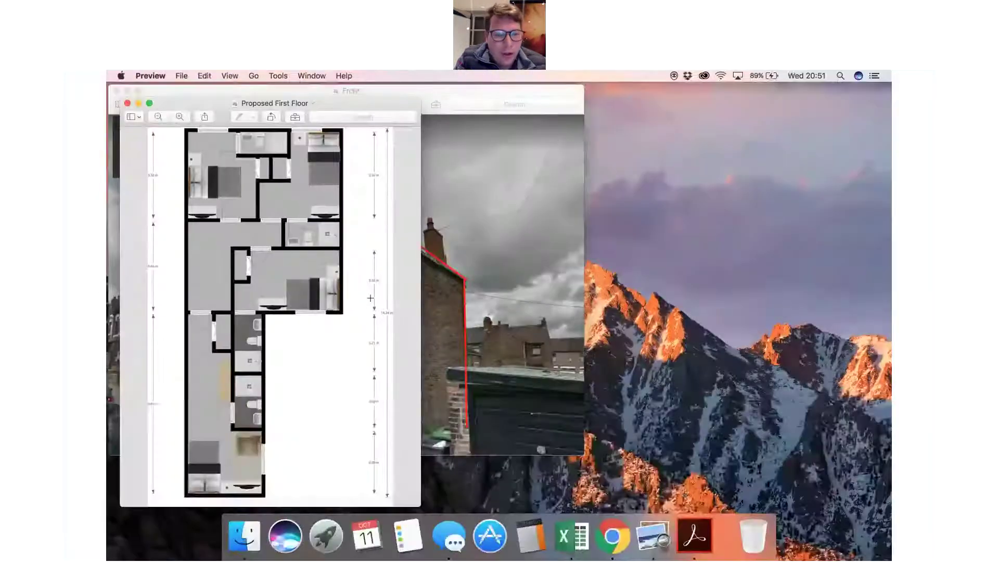
left_click(116, 90)
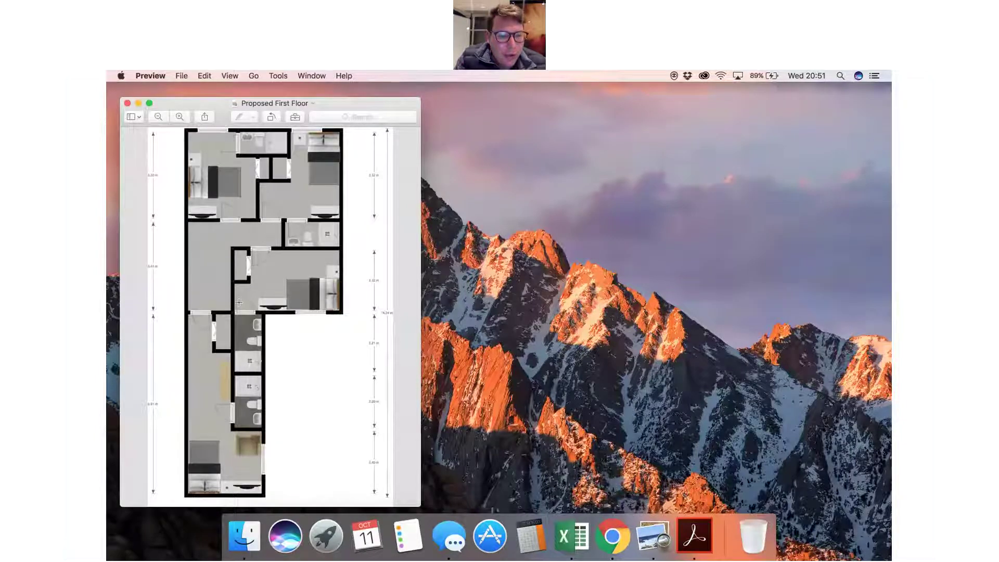
key("ctrl+Right")
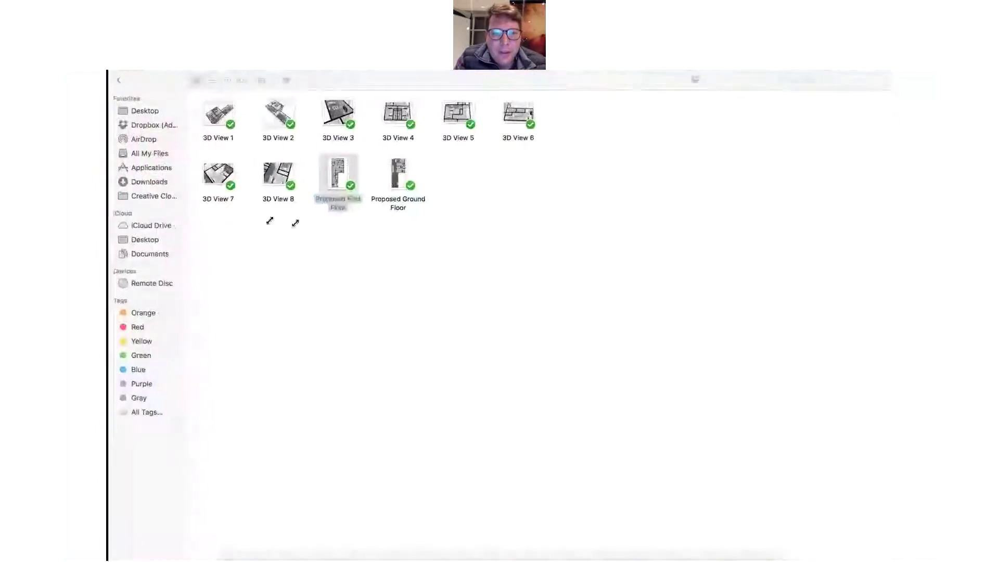
double_click(398, 201)
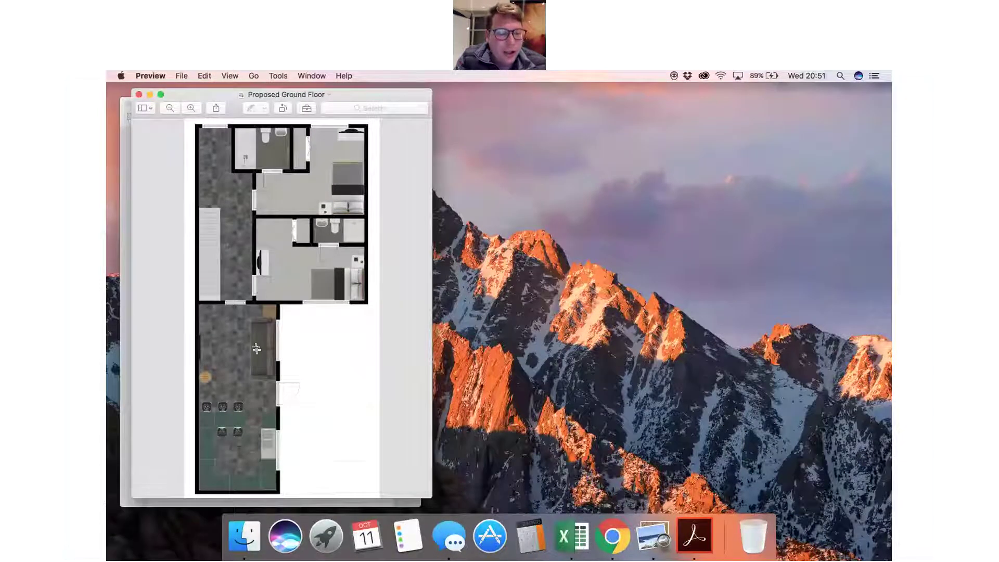
left_click(150, 95)
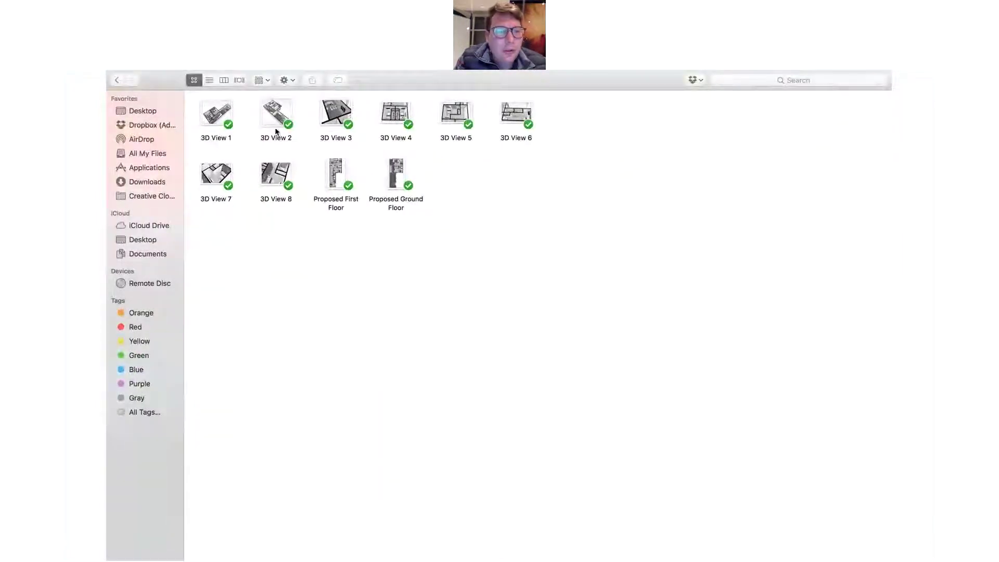
- View the 3D View 2 floor plan, close it and go back to the deal folder
double_click(276, 118)
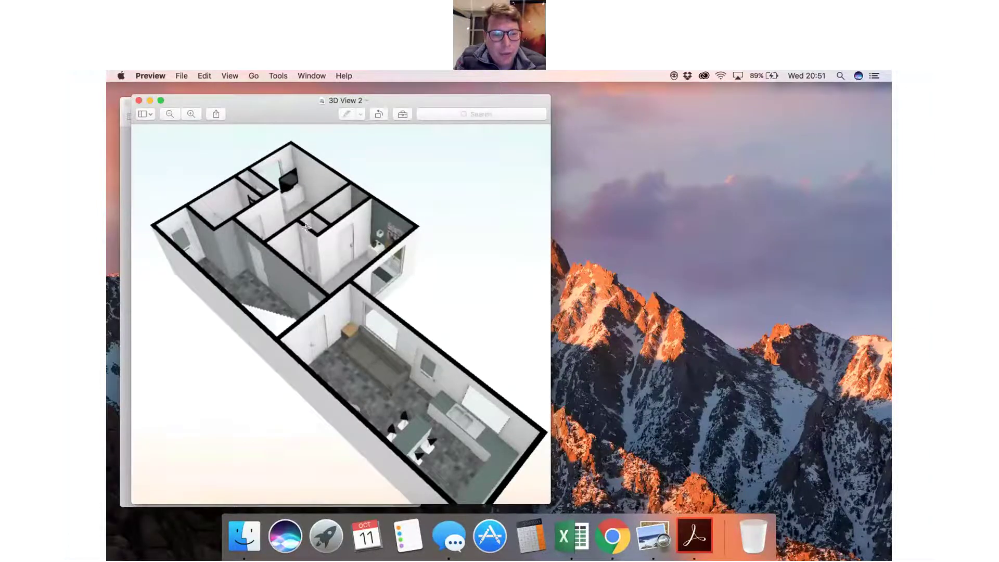
left_click(139, 100)
left_click(138, 105)
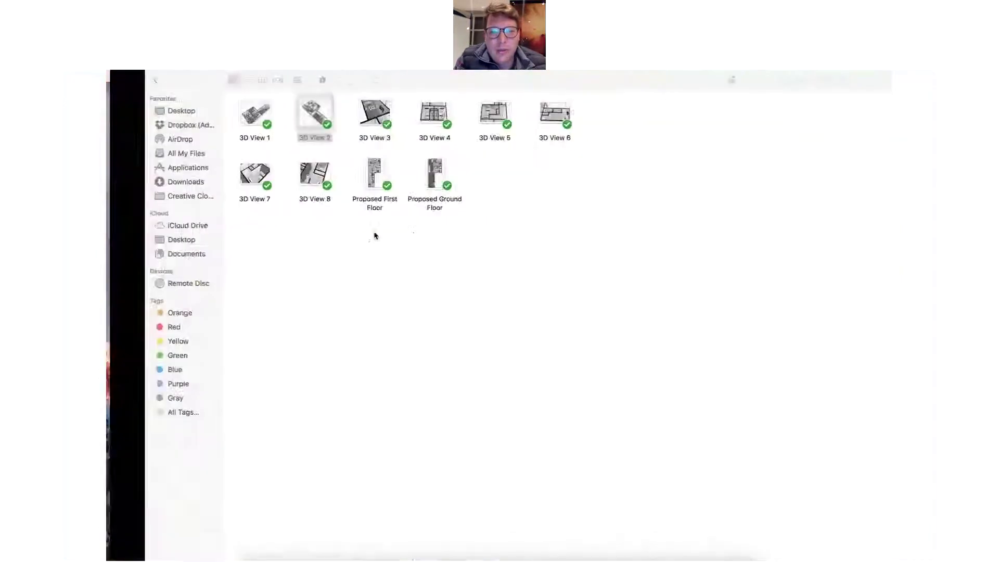
left_click(345, 248)
left_click(116, 81)
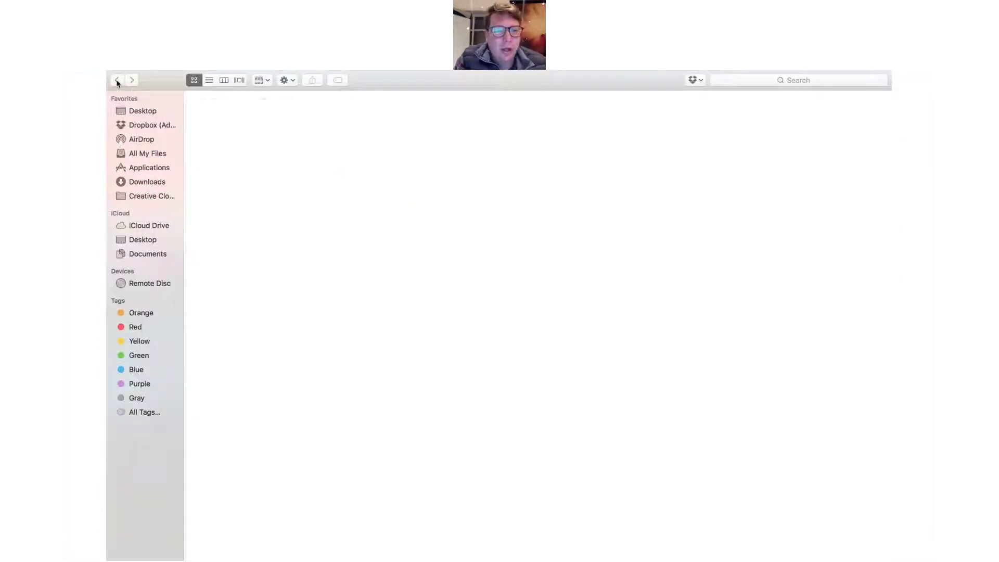
left_click(358, 292)
left_click(361, 235)
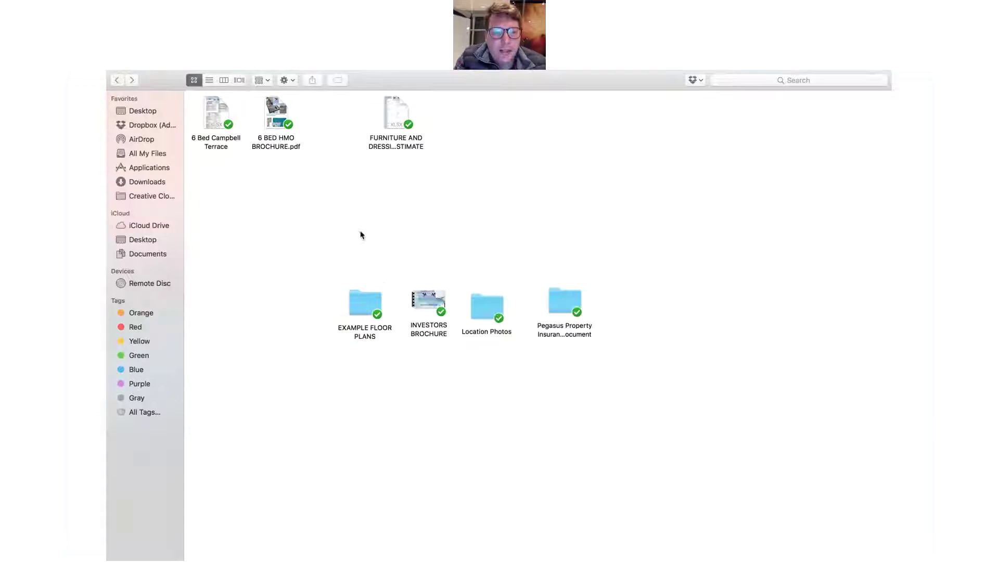
- Move the furniture and dressing estimate aside, read 6 BED HMO BROCHURE.pdf down to its Quick Glance Numbers and close it
left_click_drag(390, 109, 258, 195)
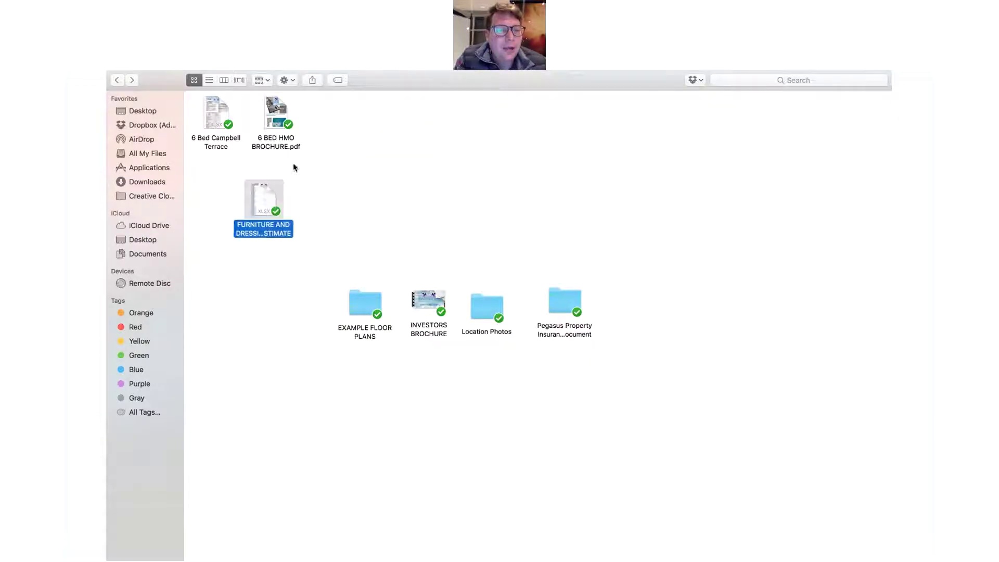
double_click(285, 126)
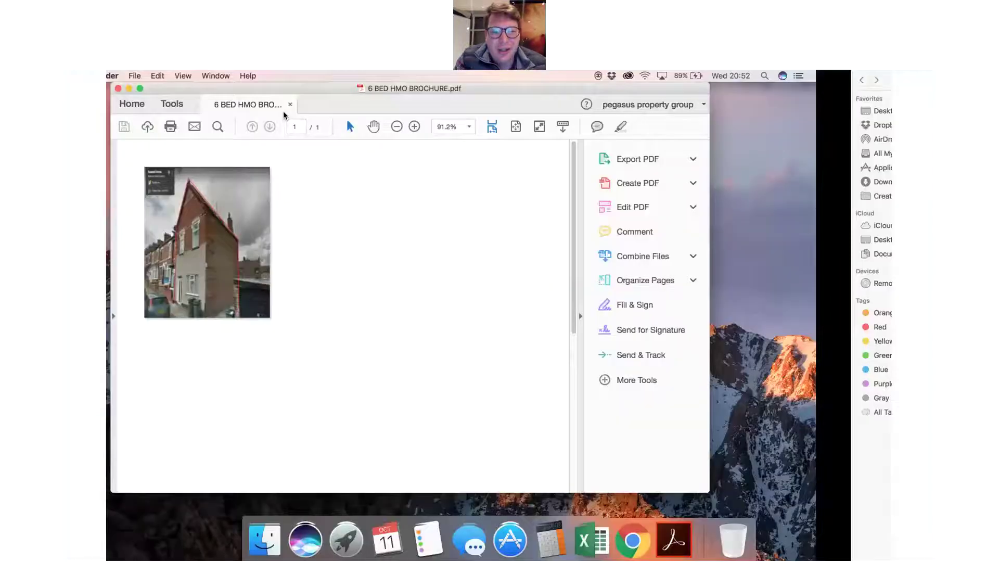
scroll(395, 310, "down", 5)
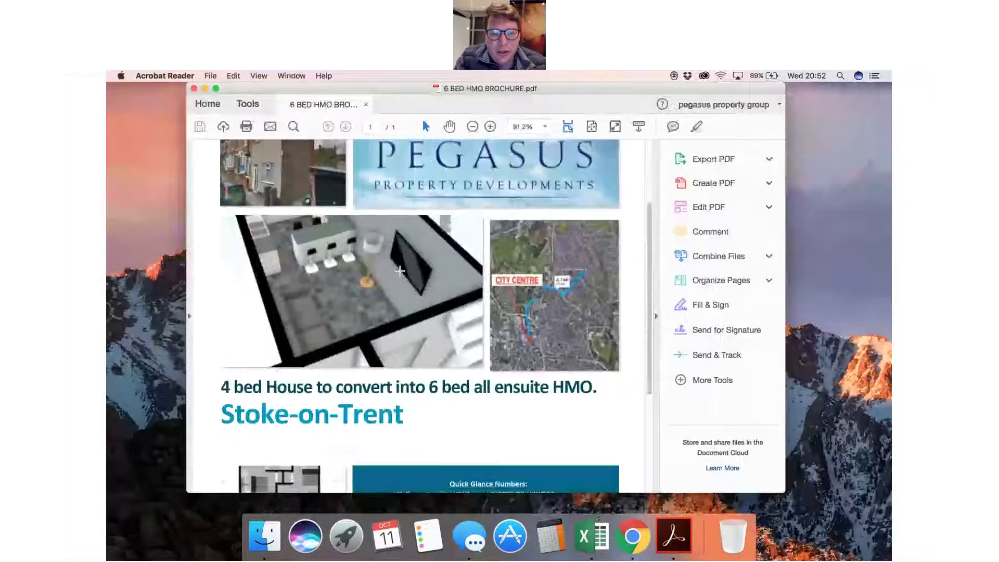
scroll(366, 272, "down", 3)
scroll(367, 271, "down", 2)
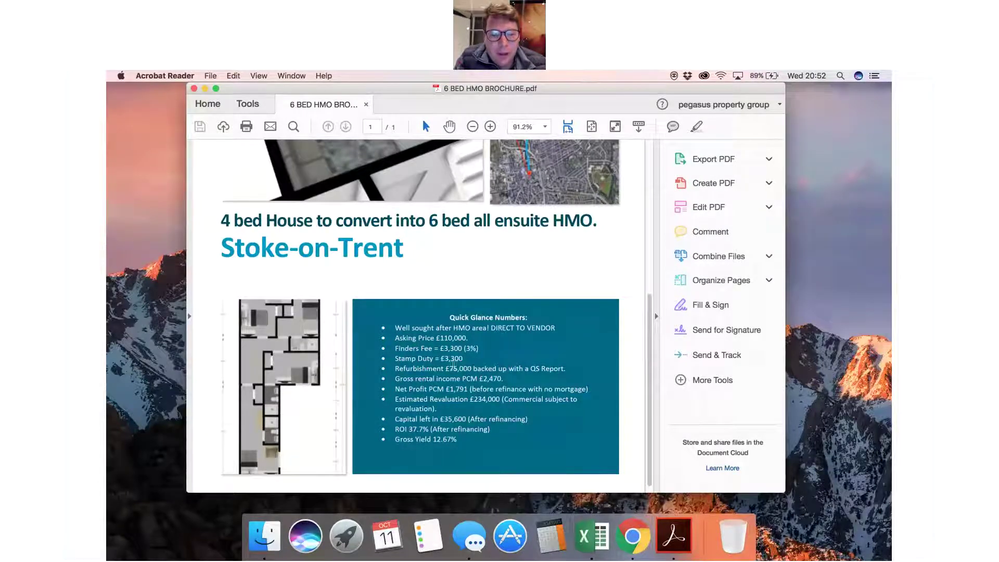
left_click(194, 88)
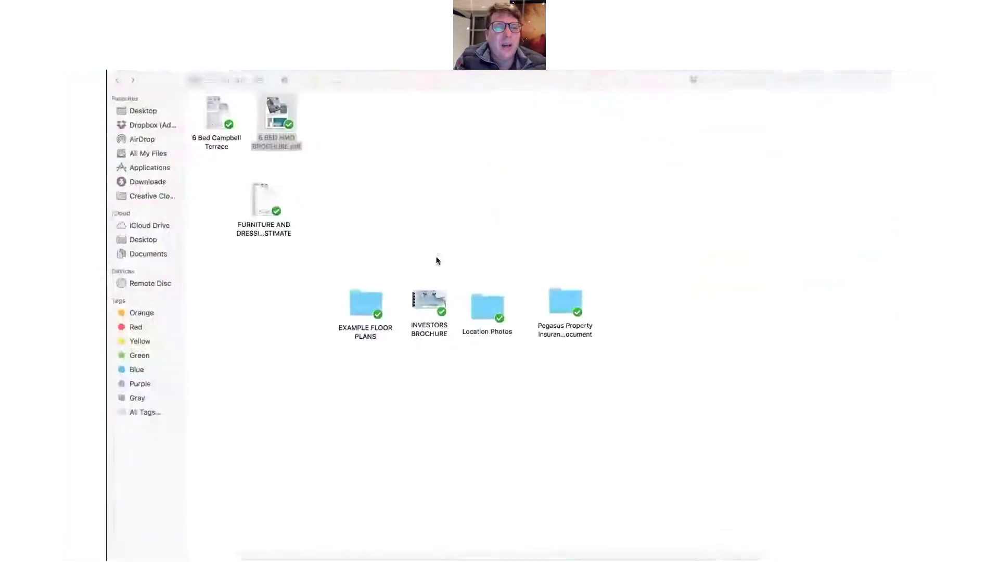
- Place 6 BED HMO BROCHURE.pdf beside EXAMPLE FLOOR PLANS and open the furniture and dressing estimate in Excel
left_click_drag(302, 145, 315, 325)
left_click(307, 260)
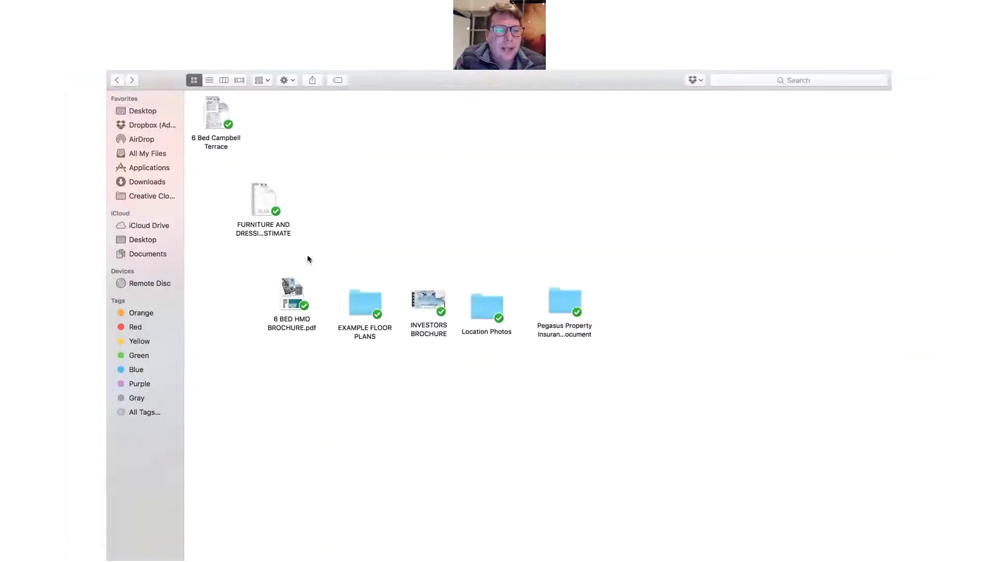
double_click(265, 204)
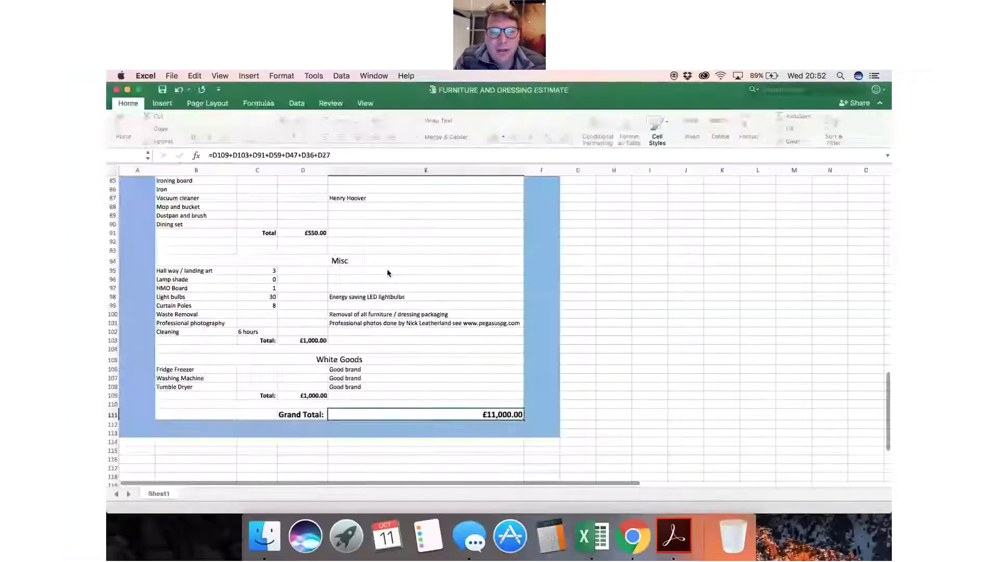
- Review the Bedroom and Bathroom sections of the dressing list, pointing out the number of bedrooms and bathrooms
scroll(324, 260, "up", 20)
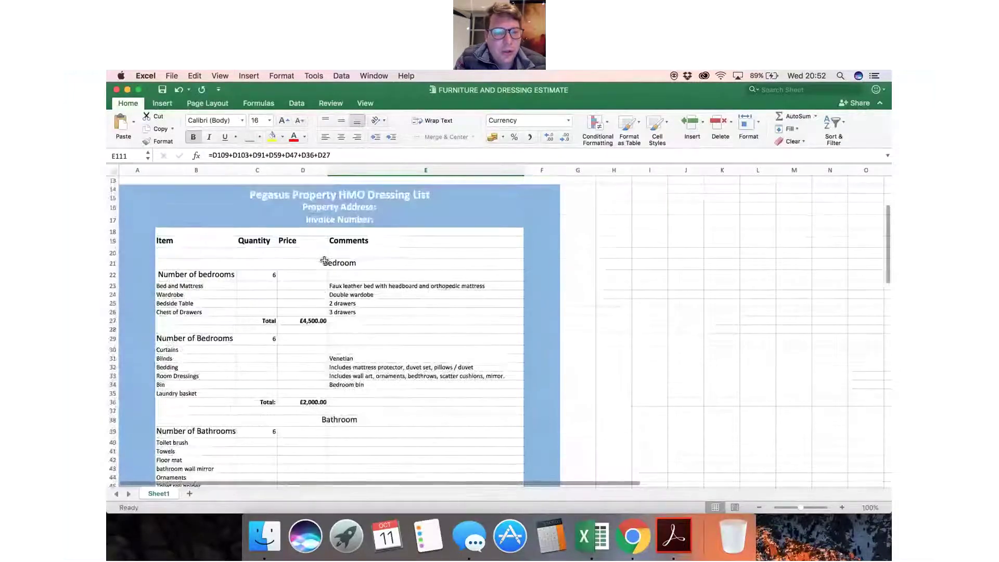
left_click(260, 276)
left_click(261, 339)
scroll(262, 341, "down", 1)
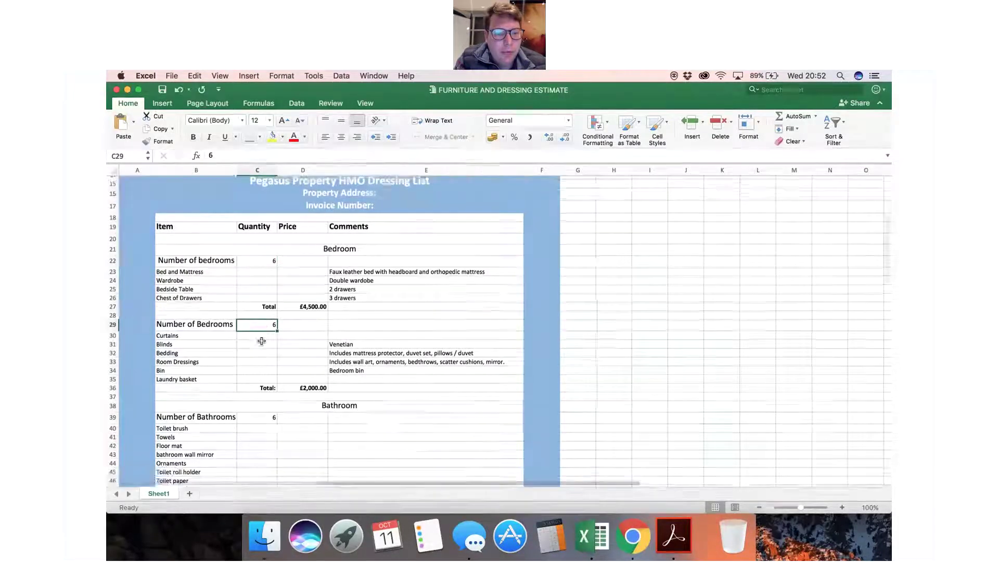
scroll(262, 341, "down", 3)
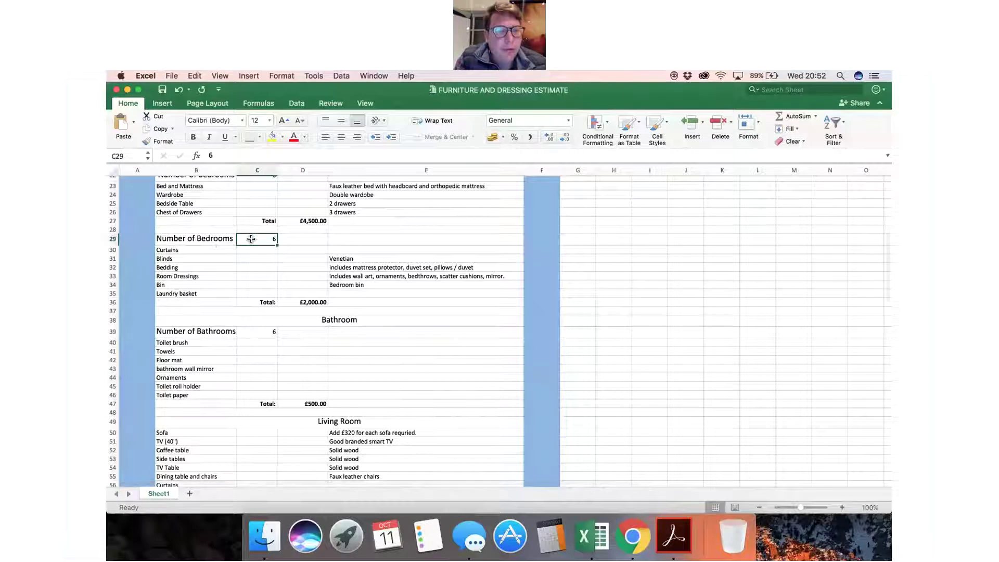
scroll(262, 332, "down", 5)
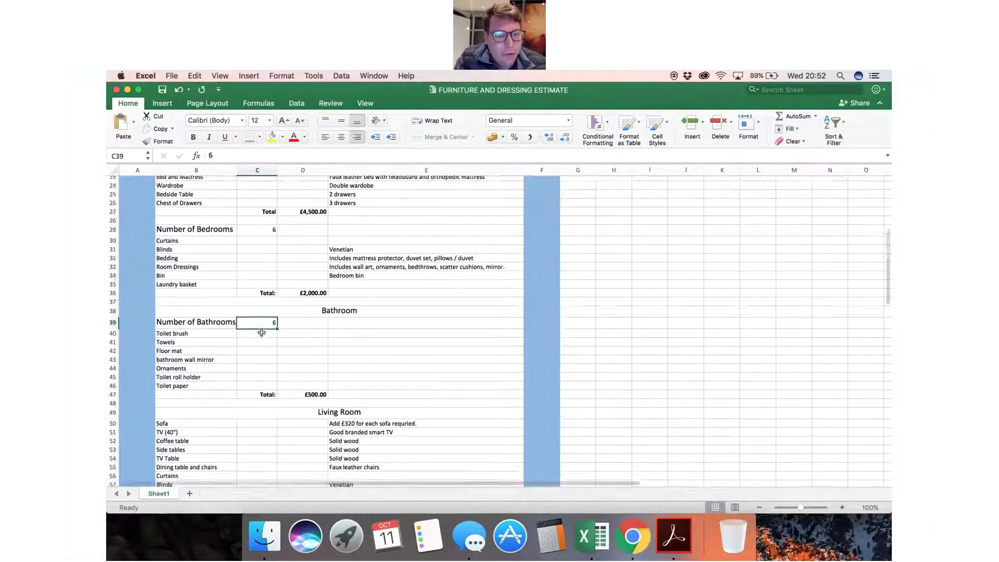
- Review the Living Room, Kitchen / Cleaning, Misc and White Goods sections and their totals down to the grand total
left_click(299, 371)
scroll(299, 373, "down", 1)
scroll(299, 372, "down", 8)
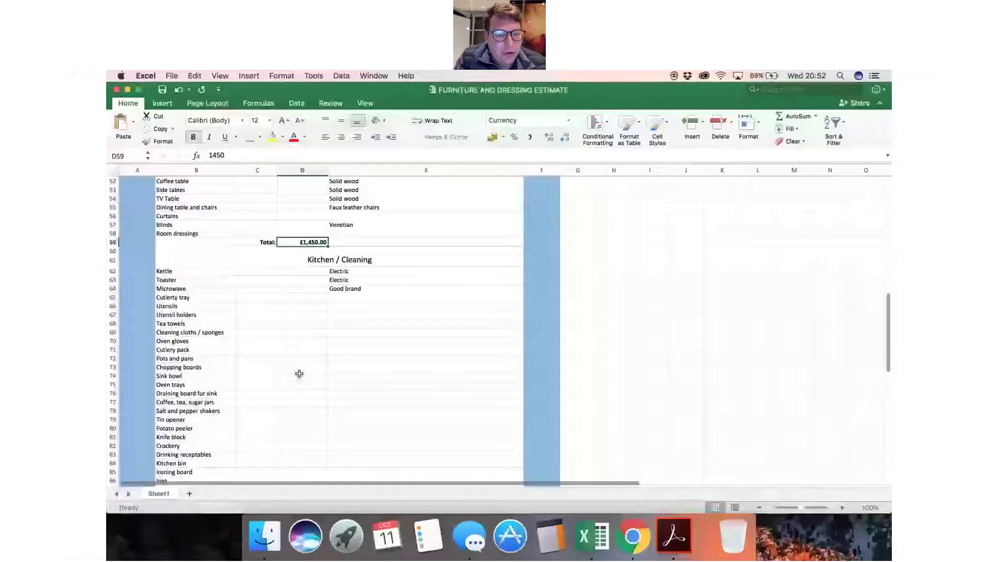
left_click(310, 424)
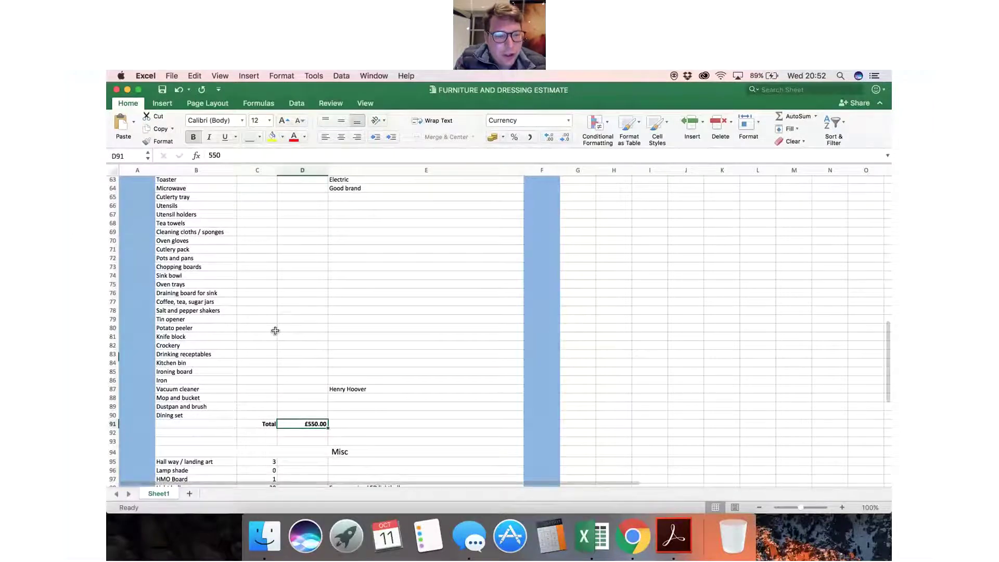
scroll(305, 333, "down", 7)
left_click(293, 352)
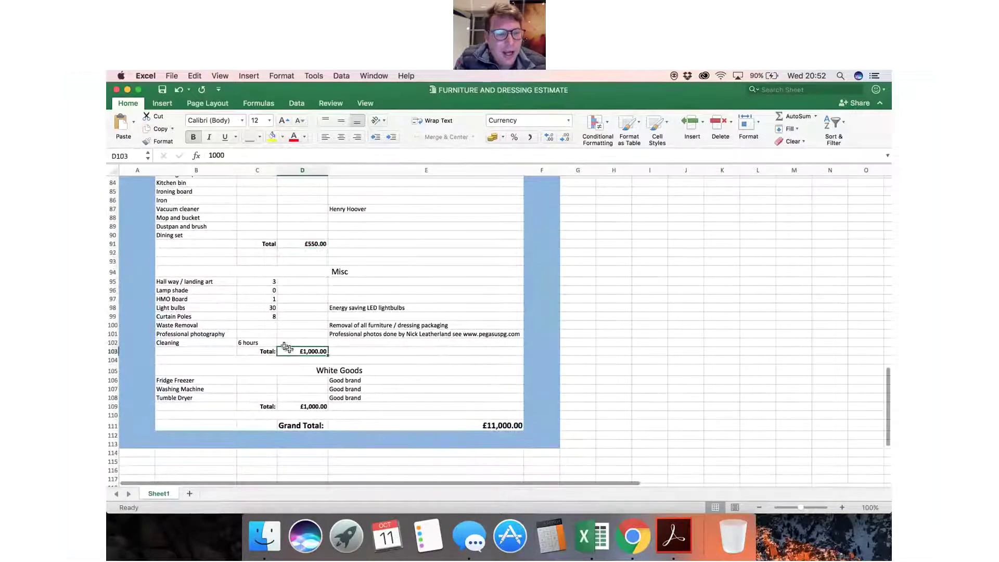
scroll(296, 344, "down", 1)
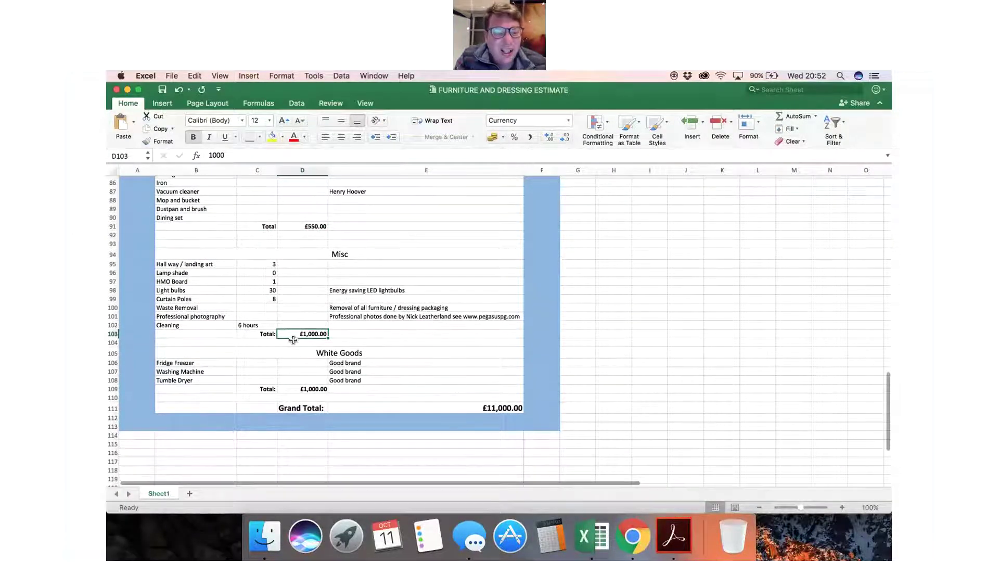
- Point out the White Goods total and the grand total, and close the furniture and dressing estimate
left_click(300, 389)
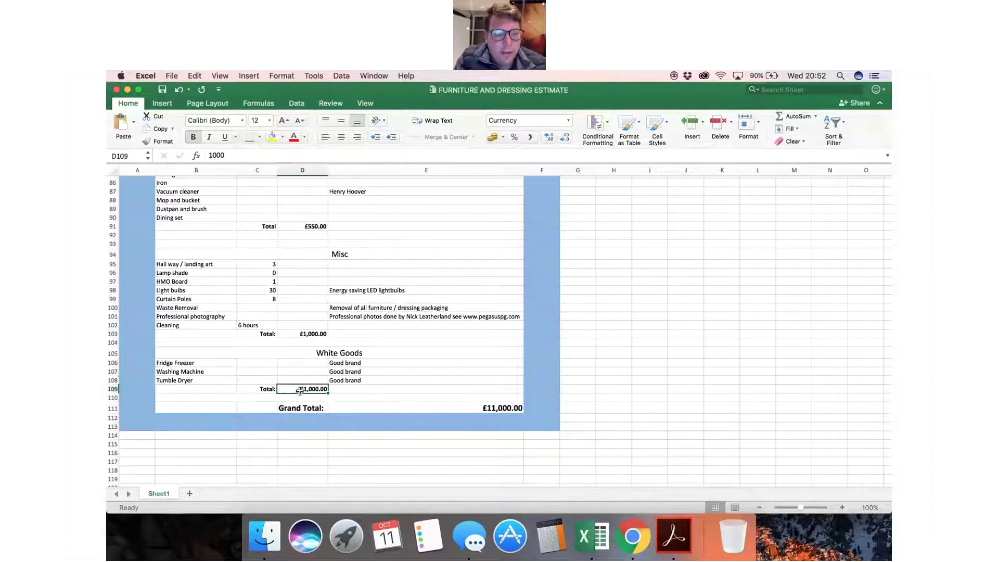
left_click(489, 410)
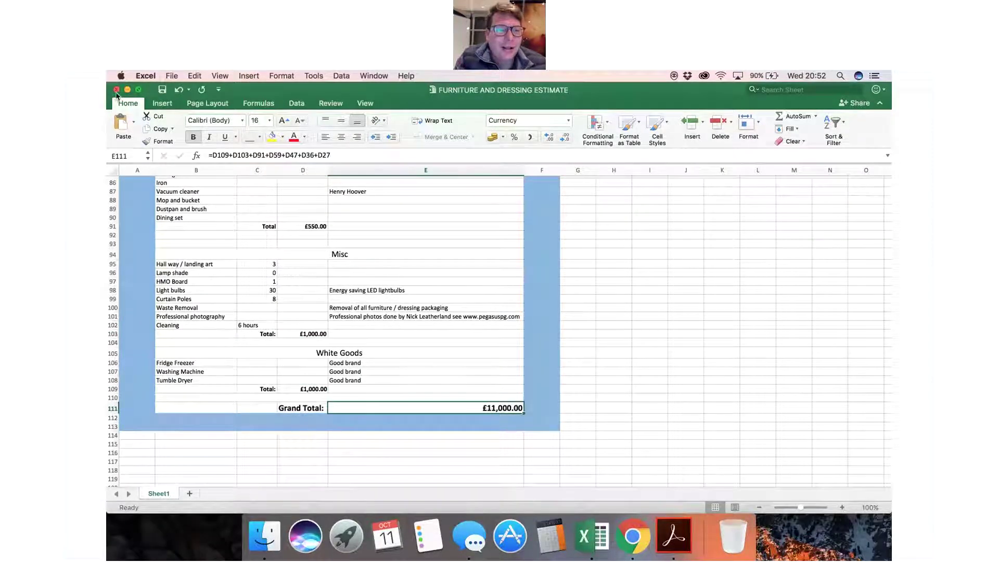
left_click(116, 90)
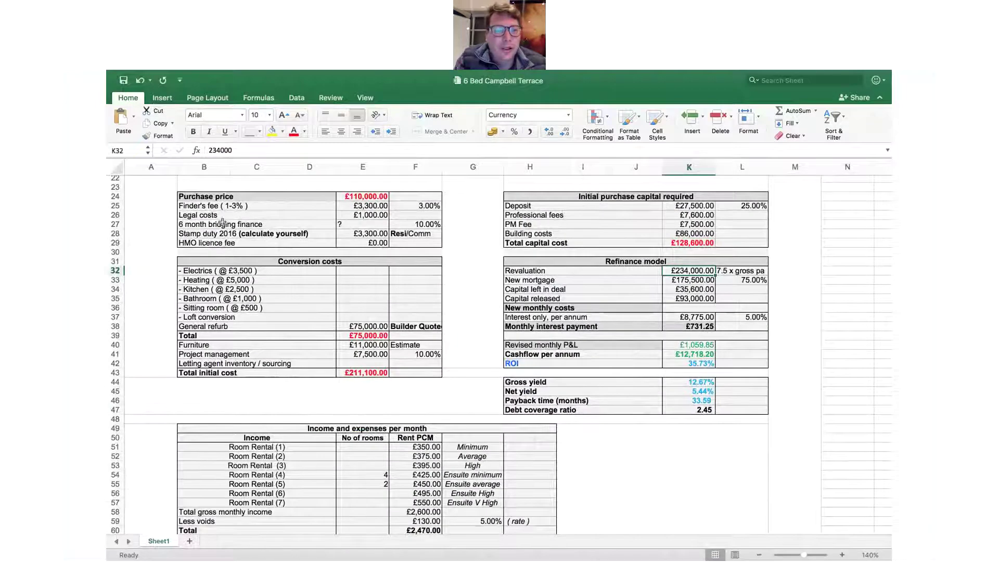
- Point out the furniture estimate and the purchase price in the 6 Bed Campbell Terrace workbook
scroll(261, 272, "up", 2)
scroll(261, 272, "down", 5)
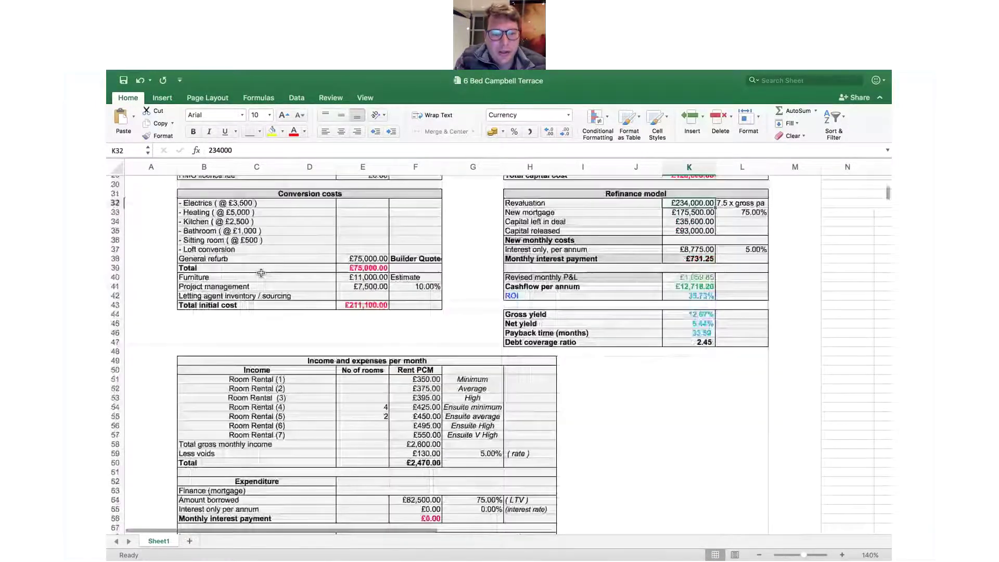
left_click(370, 248)
scroll(369, 248, "up", 10)
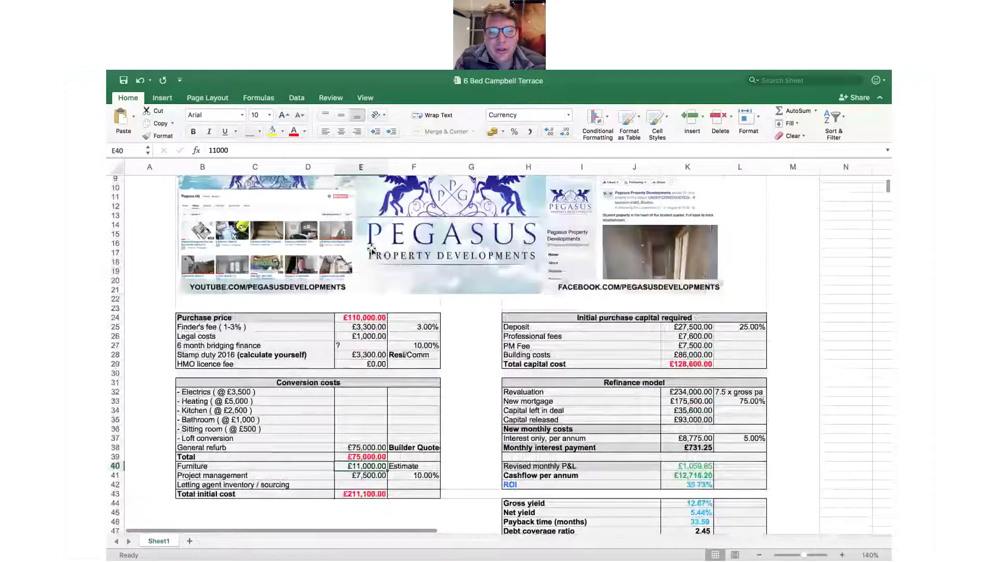
scroll(371, 250, "down", 3)
left_click(357, 242)
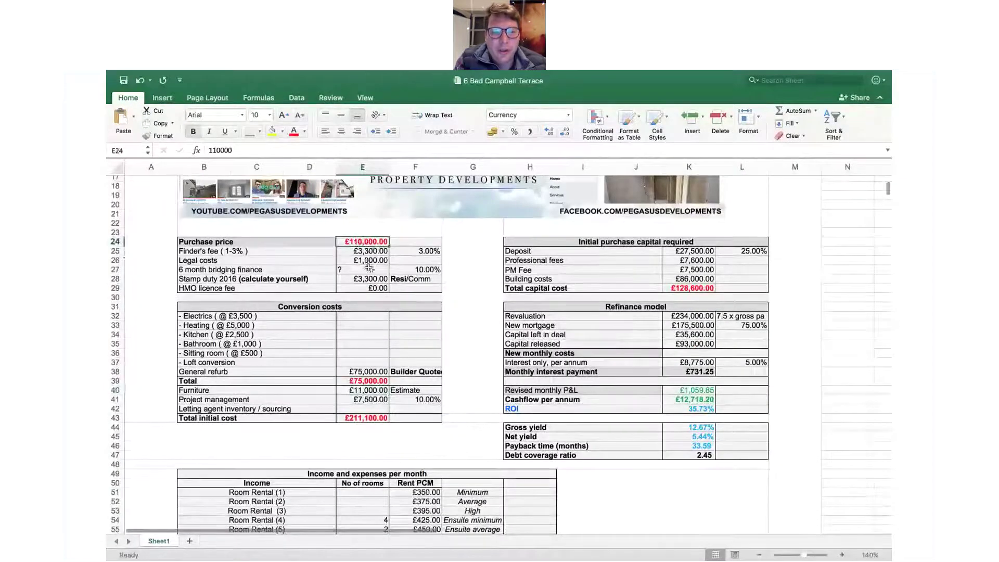
- Review the monthly income, expenditure and running costs of 6 Bed Campbell Terrace and close the workbook without saving
scroll(419, 340, "down", 8)
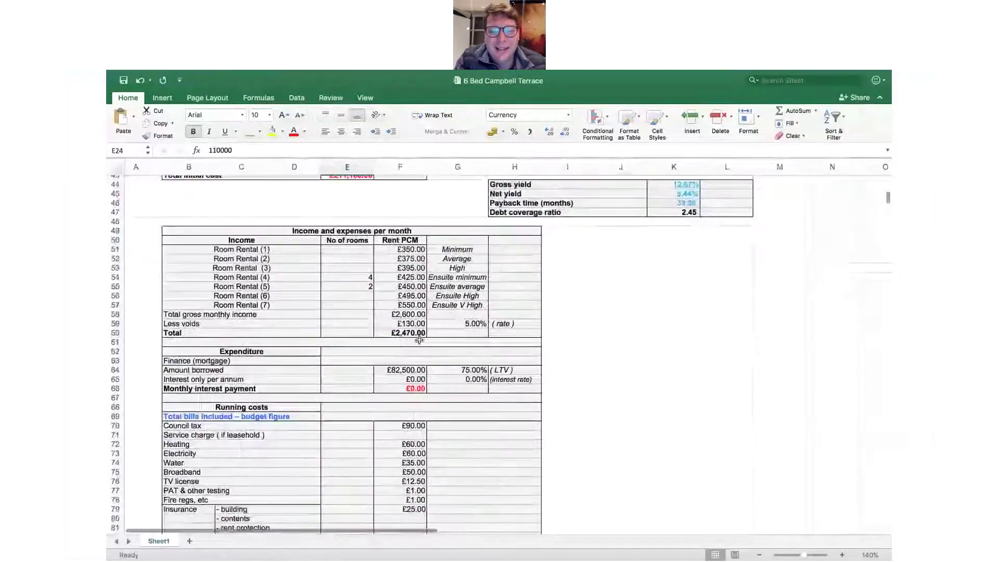
scroll(419, 340, "down", 4)
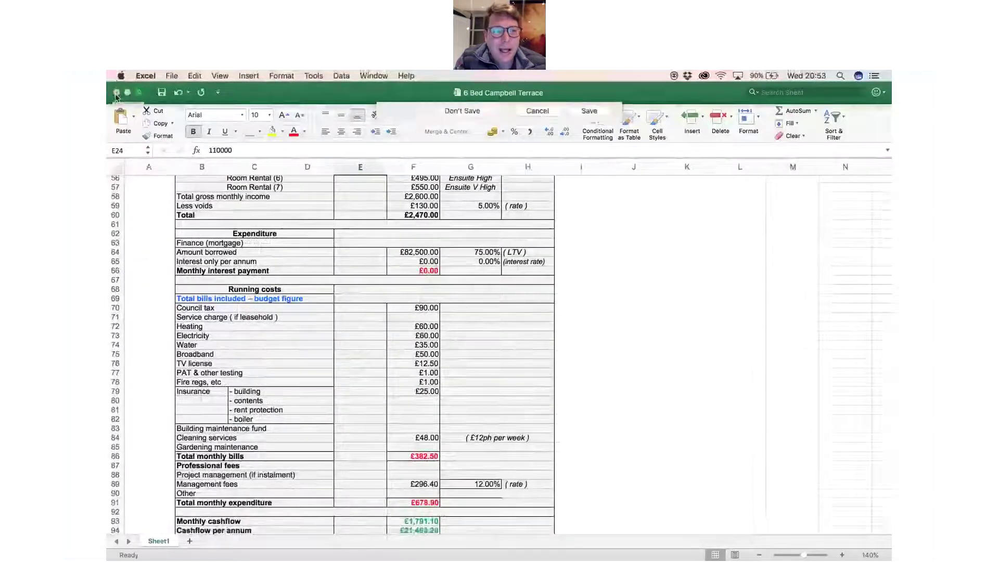
left_click(116, 93)
left_click(460, 158)
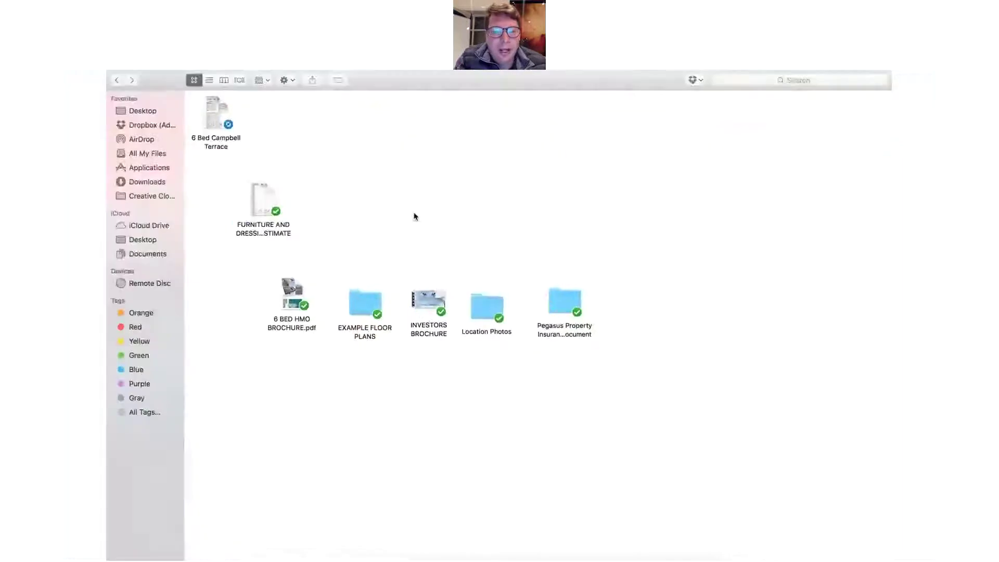
- Group the furniture estimate with 6 BED HMO BROCHURE.pdf, and INVESTORS BROCHURE with the Pegasus Property insurance folder away from the other items
left_click_drag(263, 199, 237, 218)
left_click_drag(289, 291, 244, 293)
left_click_drag(420, 301, 562, 195)
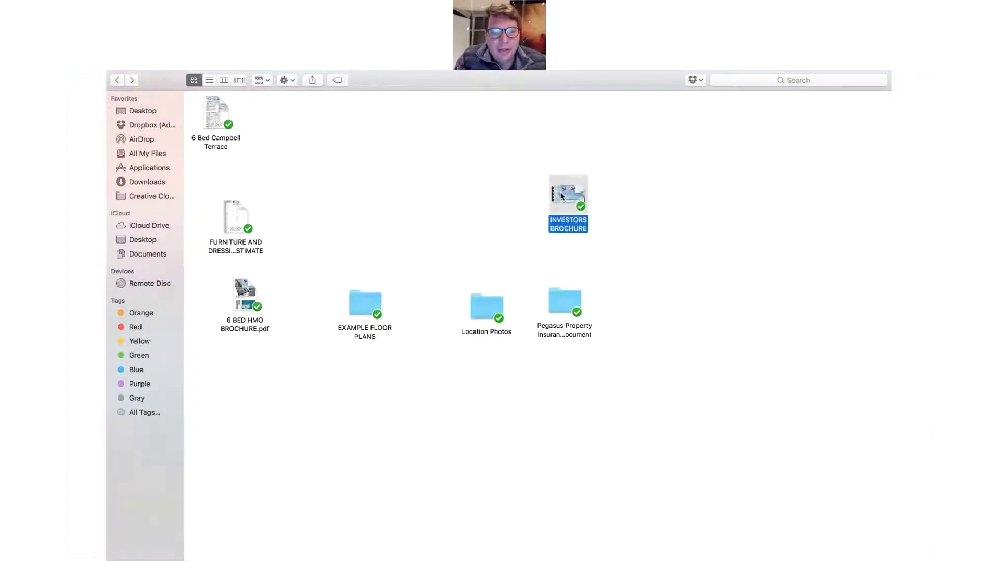
left_click_drag(554, 300, 641, 217)
left_click_drag(575, 183, 654, 186)
left_click_drag(568, 195, 625, 194)
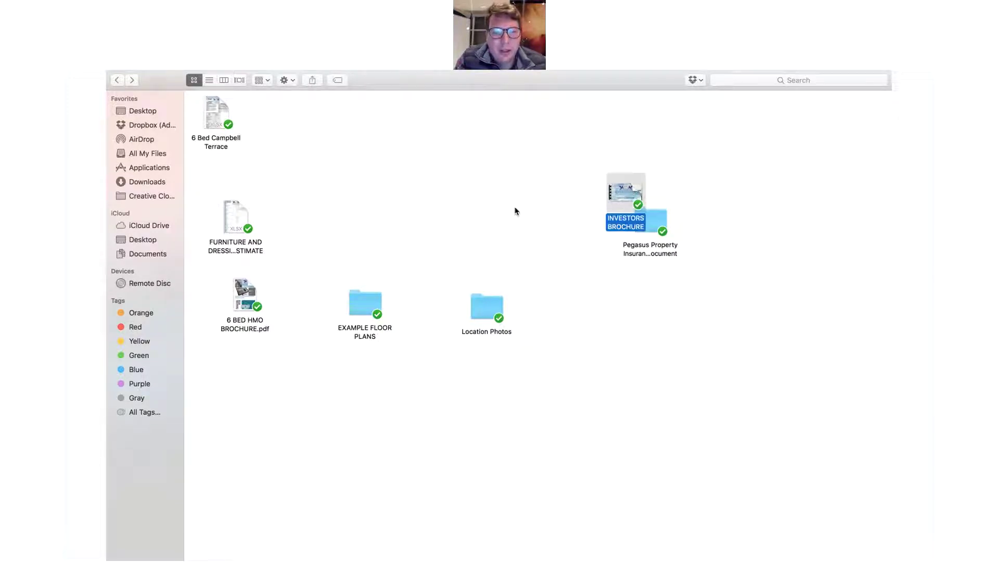
- Move the Location Photos folder above its row, and look through its contents and those of EXAMPLE FLOOR PLANS
left_click_drag(485, 306, 484, 203)
double_click(484, 203)
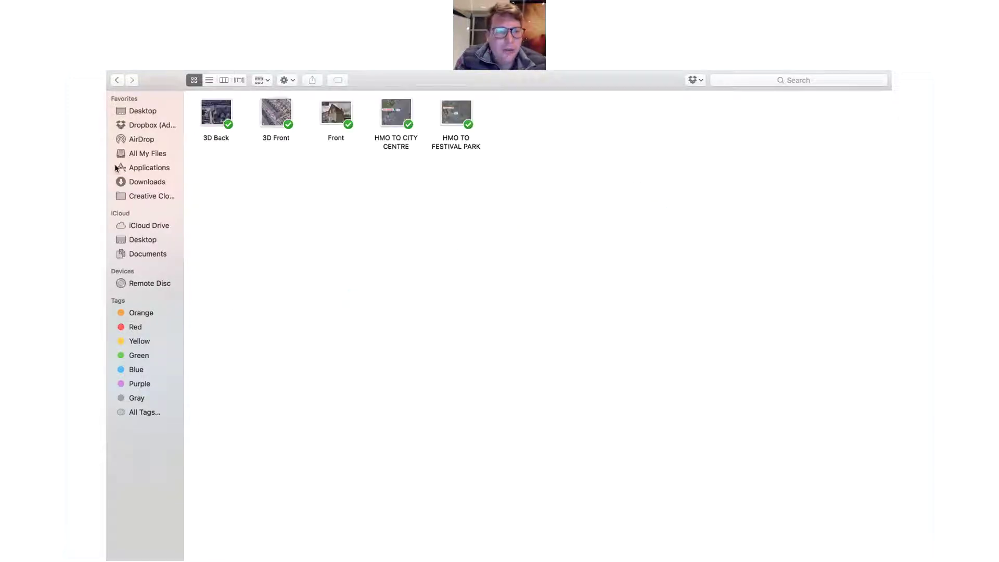
left_click(117, 80)
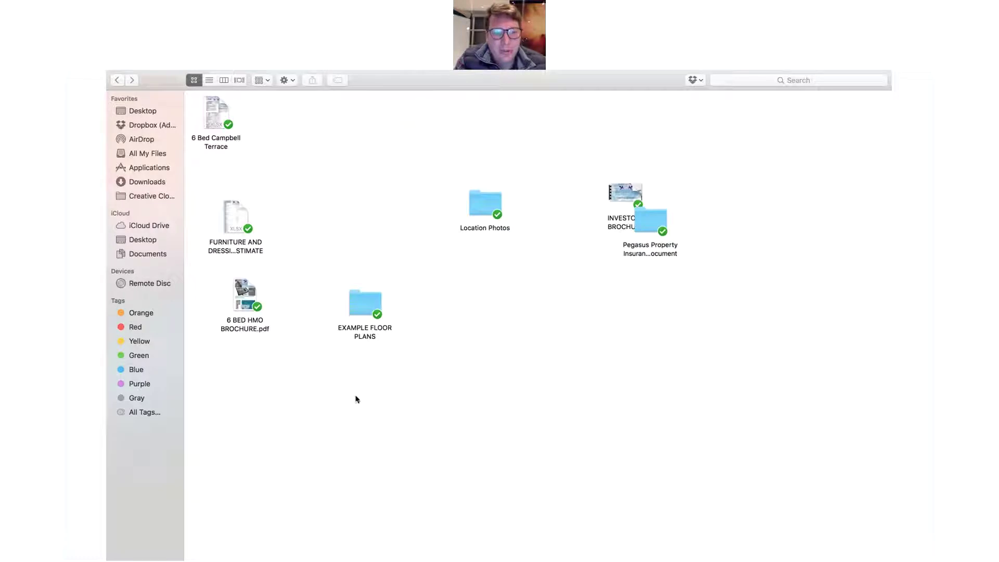
double_click(367, 309)
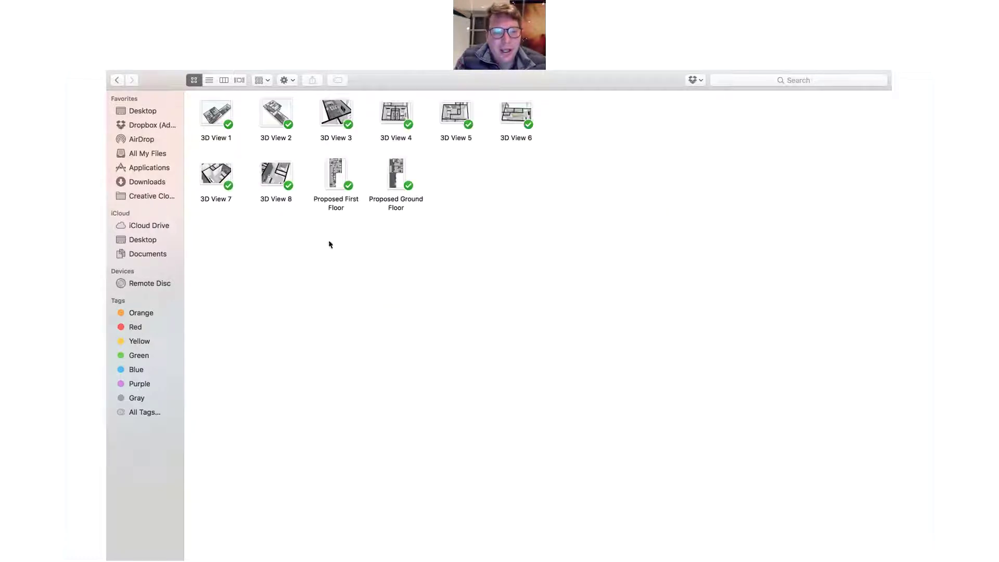
left_click(117, 81)
- Move EXAMPLE FLOOR PLANS, 6 Bed Campbell Terrace, the furniture estimate and 6 BED HMO BROCHURE.pdf closer around the Location Photos folder
left_click_drag(346, 300, 520, 279)
left_click_drag(215, 113, 344, 122)
left_click_drag(235, 218, 308, 137)
left_click(297, 274)
left_click_drag(244, 290, 358, 226)
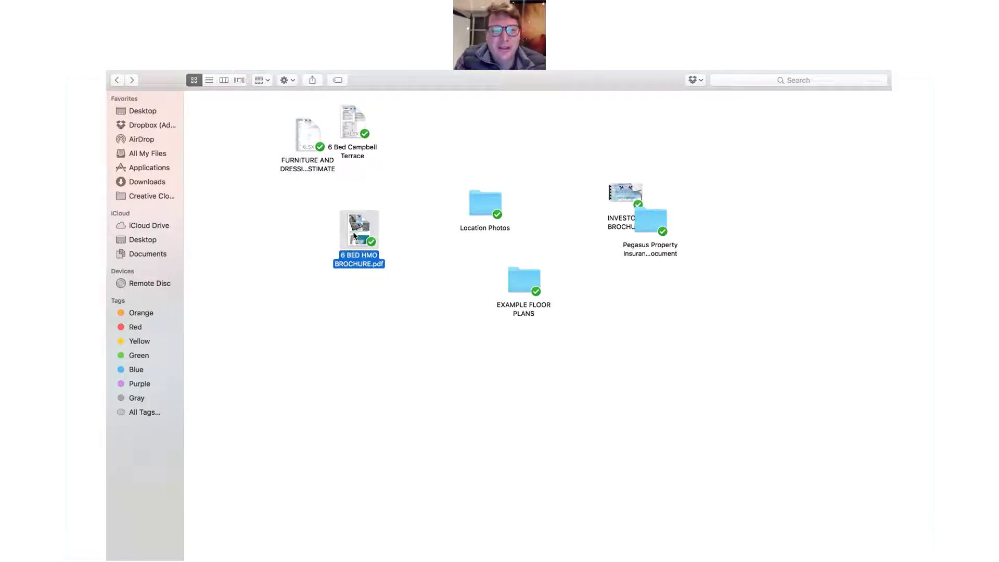
- Clean up the deal folder's icons by name and switch to the Demio webinar room in Chrome
left_click(364, 300)
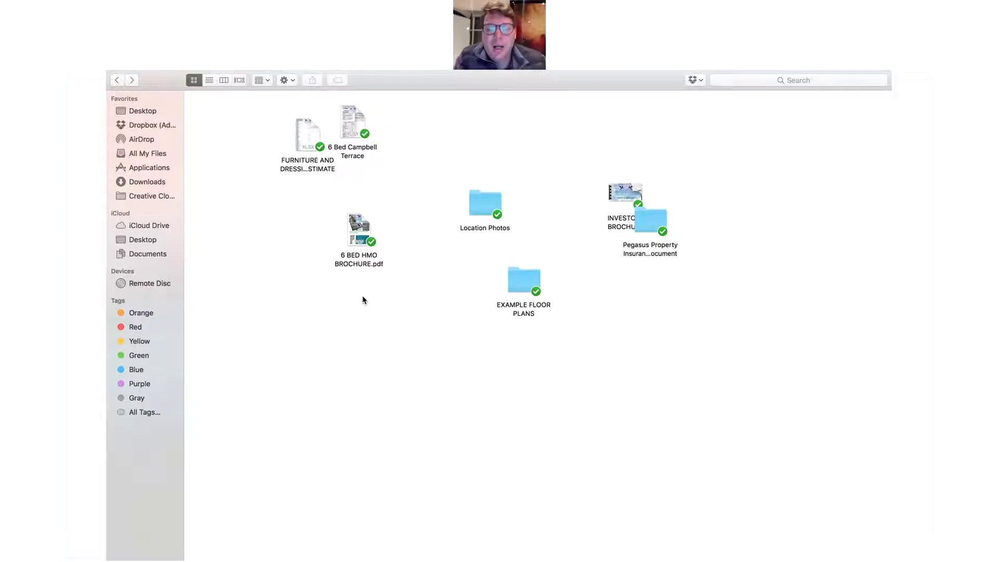
right_click(364, 300)
mouse_move(431, 385)
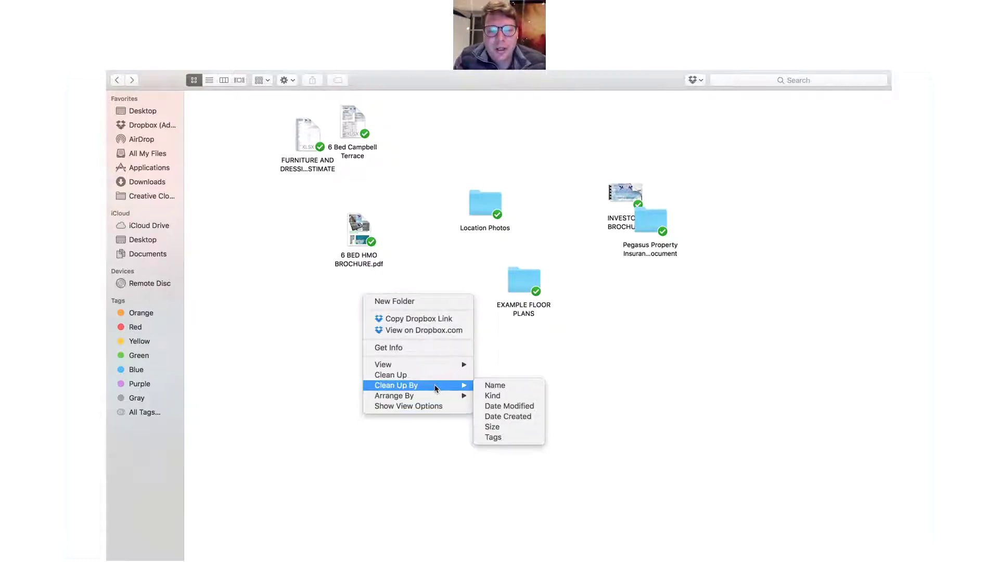
left_click(492, 386)
key("super+Tab")
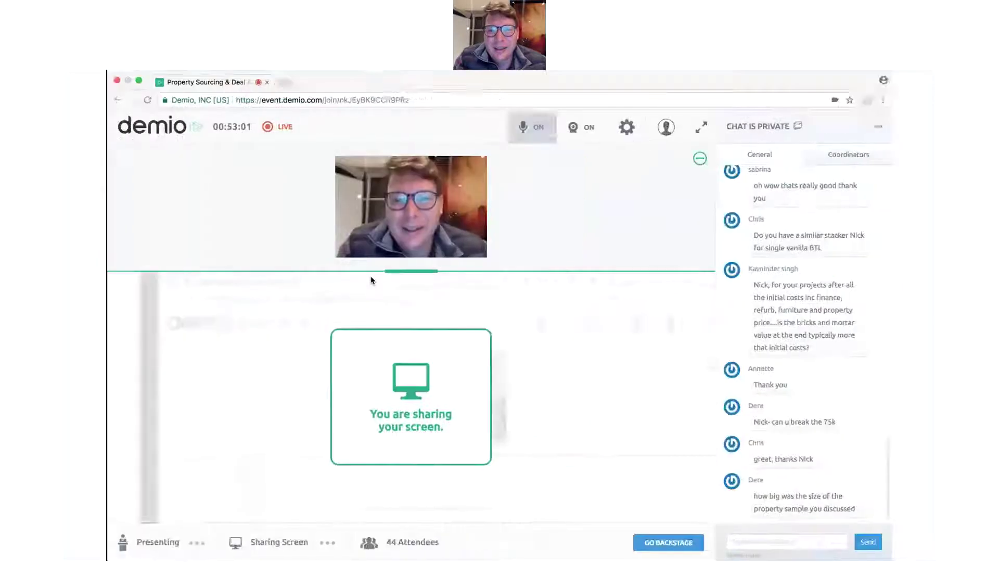